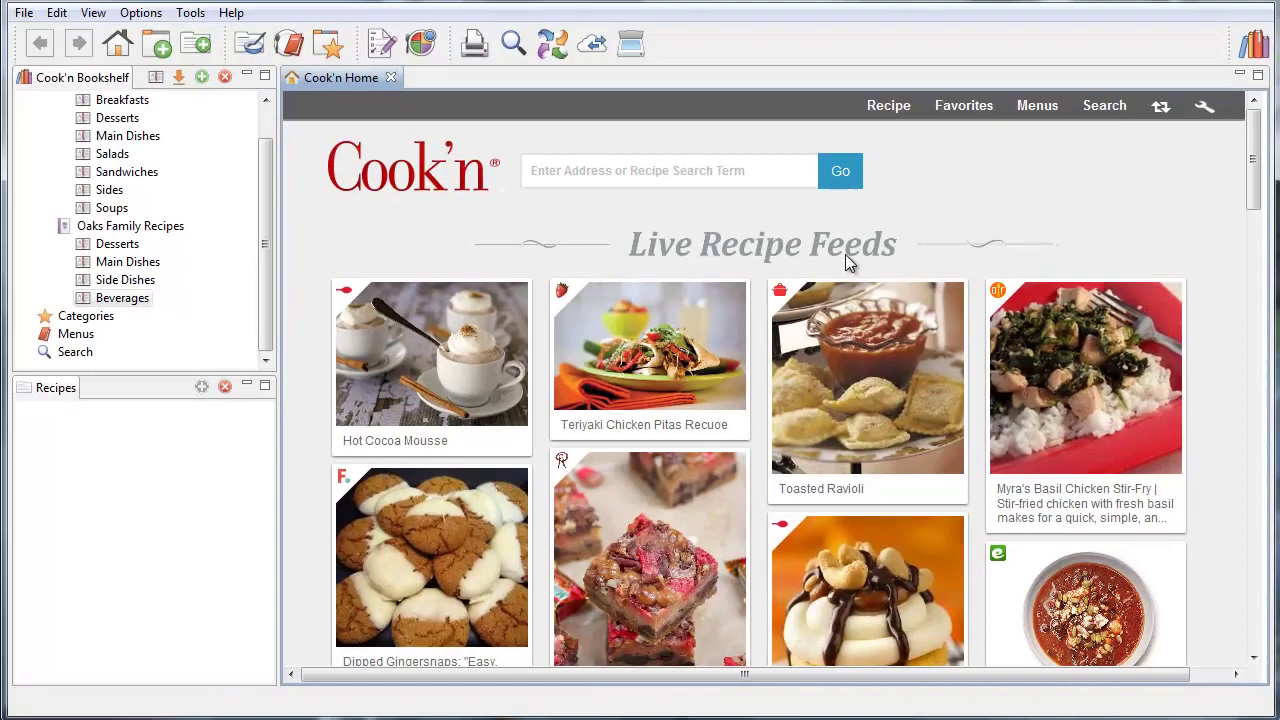
Scroll down through the Live Recipe Feeds to reach the Pumpkin Beer Float card
{"action": "scroll", "coordinate": [845, 262], "scroll_direction": "down", "scroll_amount": 3}
{"action": "scroll", "coordinate": [845, 262], "scroll_direction": "down", "scroll_amount": 4}
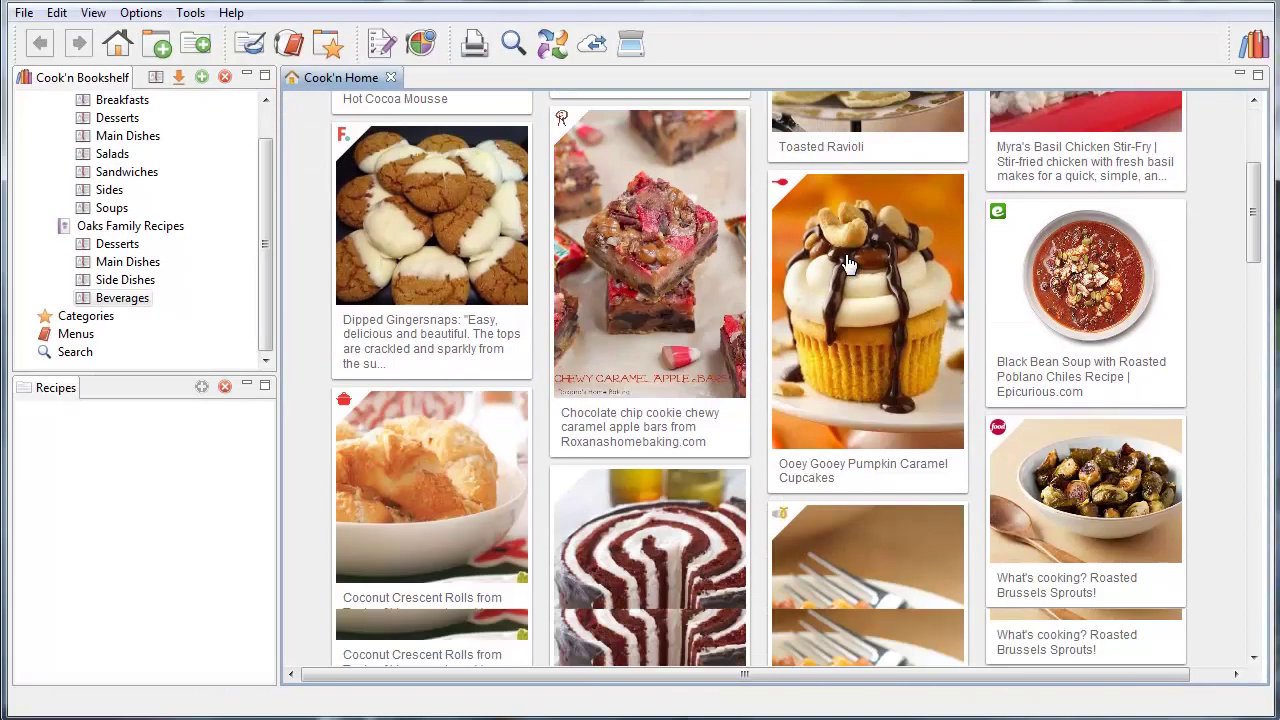
{"action": "scroll", "coordinate": [845, 262], "scroll_direction": "down", "scroll_amount": 9}
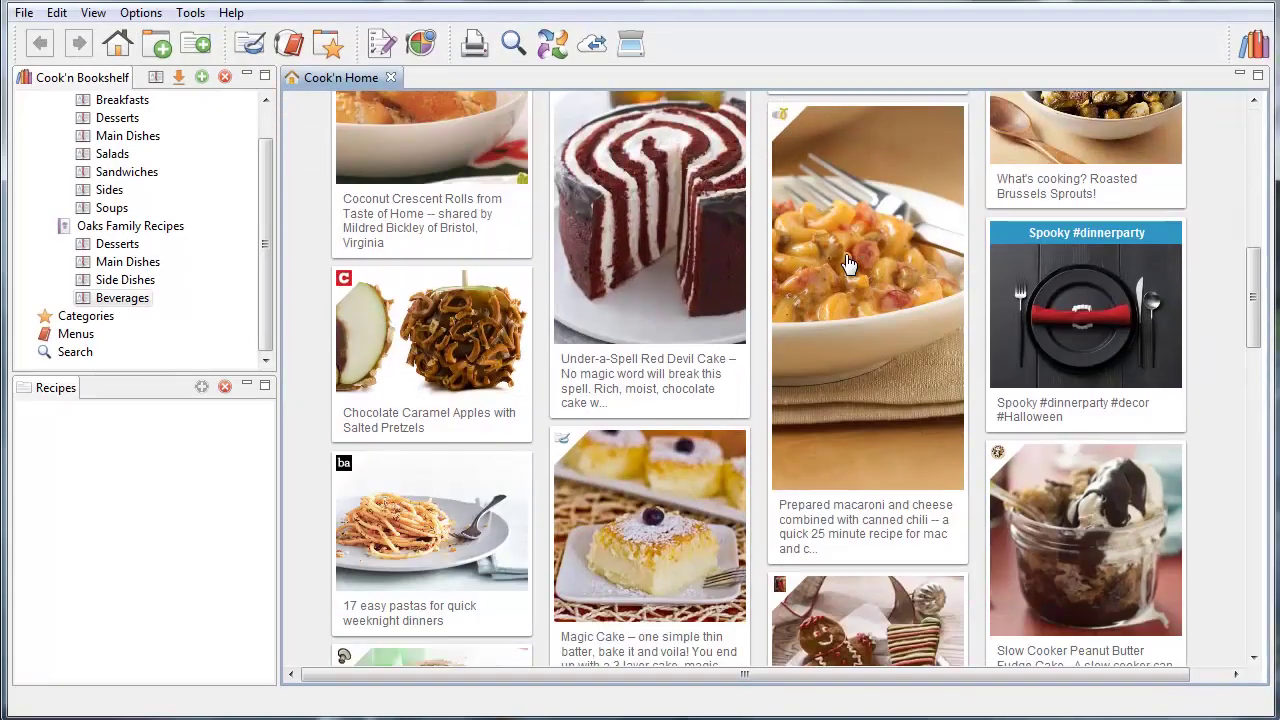
{"action": "scroll", "coordinate": [845, 262], "scroll_direction": "down", "scroll_amount": 2}
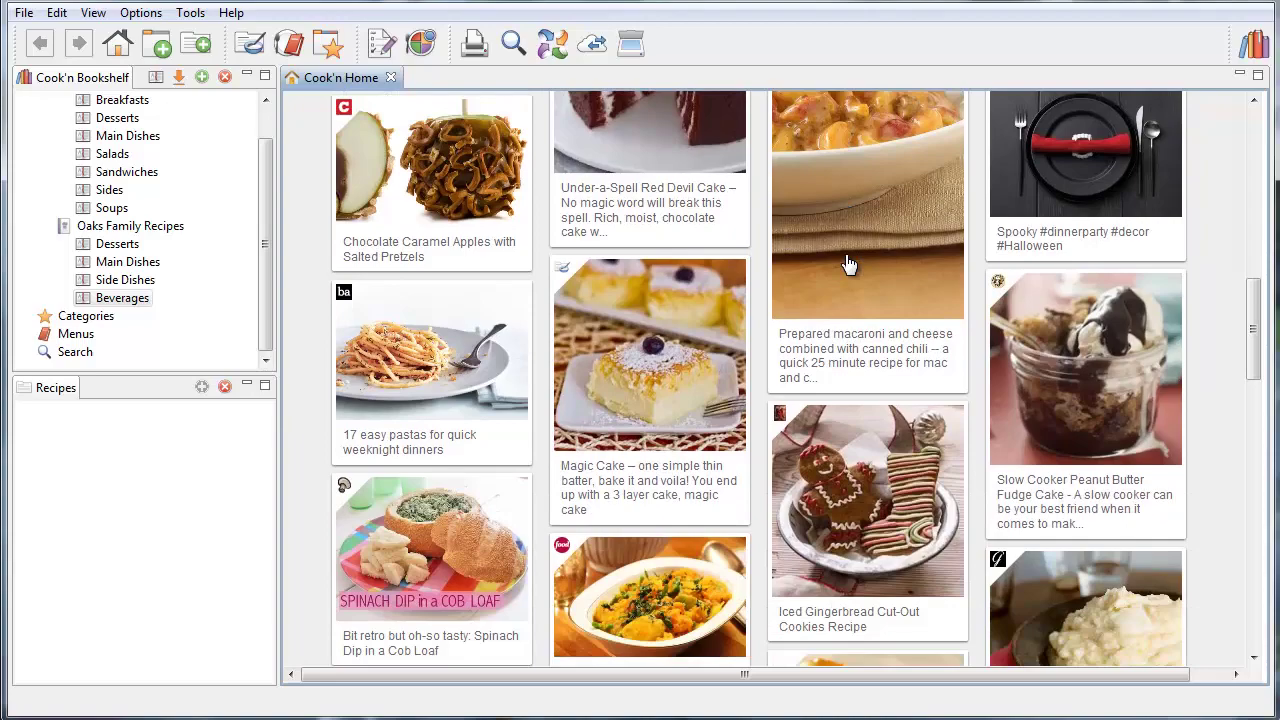
{"action": "scroll", "coordinate": [845, 262], "scroll_direction": "down", "scroll_amount": 5}
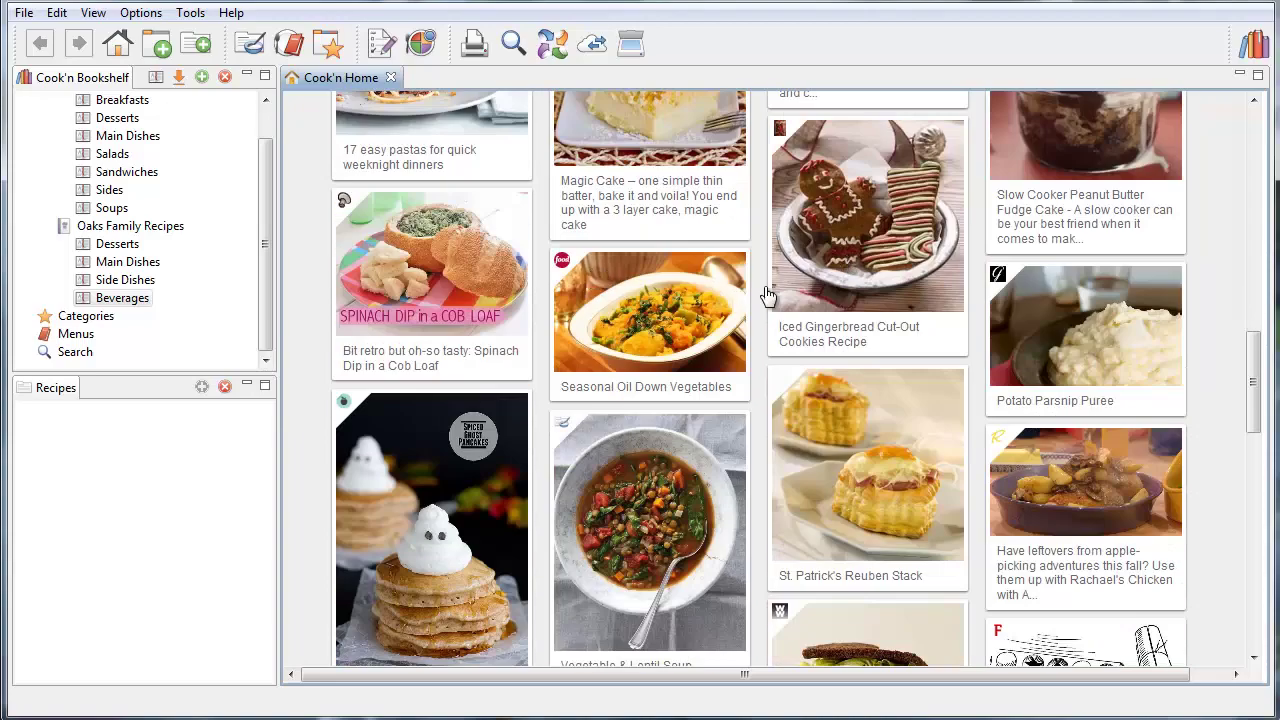
{"action": "scroll", "coordinate": [800, 295], "scroll_direction": "down", "scroll_amount": 6}
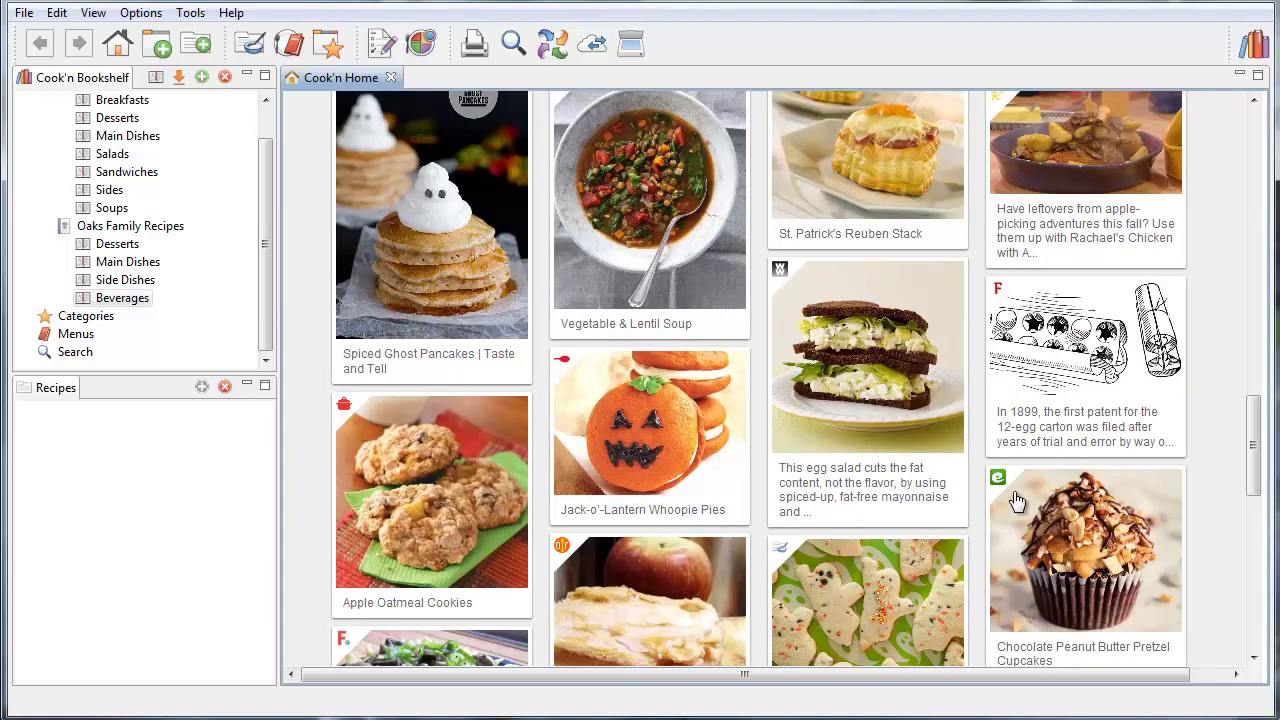
{"action": "scroll", "coordinate": [592, 569], "scroll_direction": "down", "scroll_amount": 3}
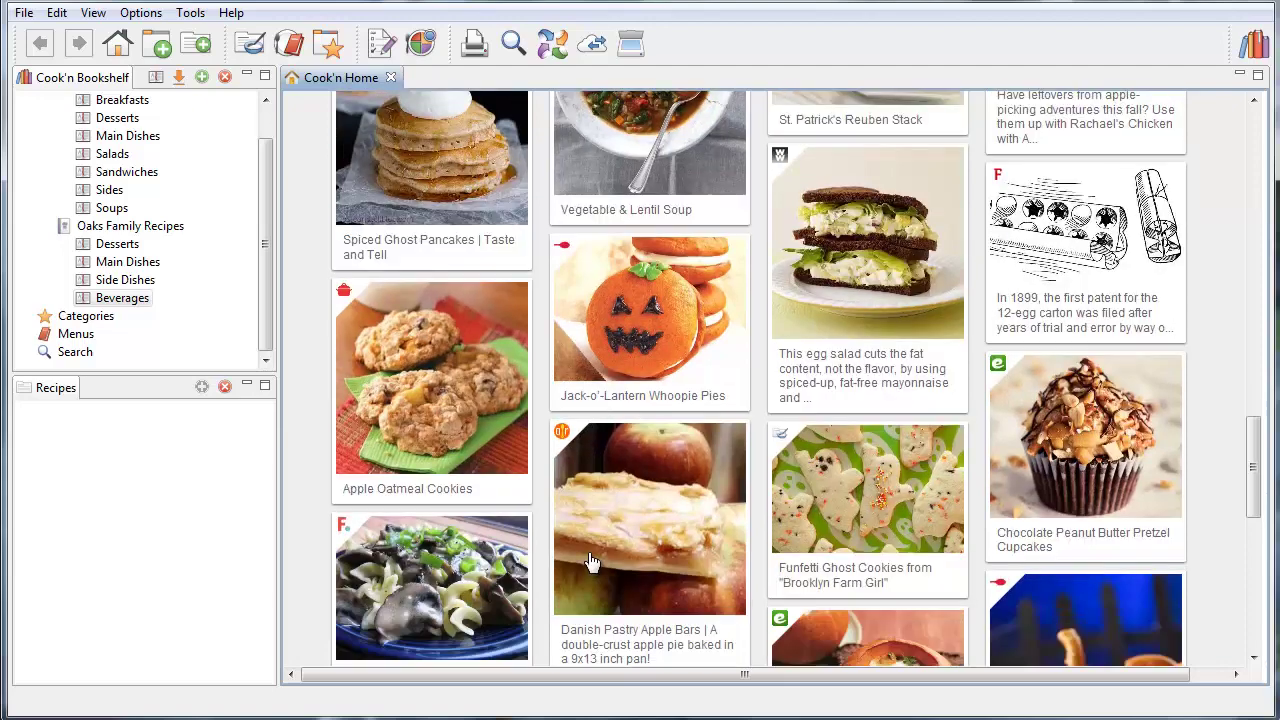
{"action": "scroll", "coordinate": [600, 450], "scroll_direction": "down", "scroll_amount": 8}
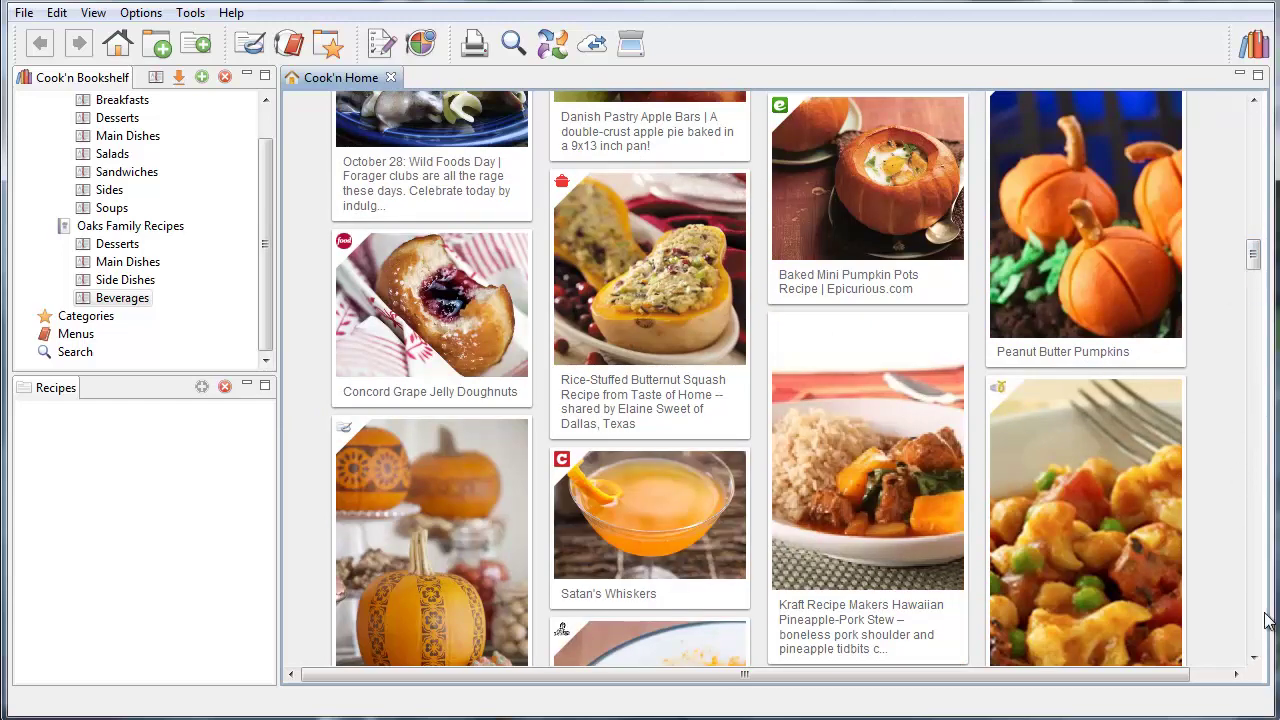
{"action": "scroll", "coordinate": [1128, 291], "scroll_direction": "down", "scroll_amount": 10}
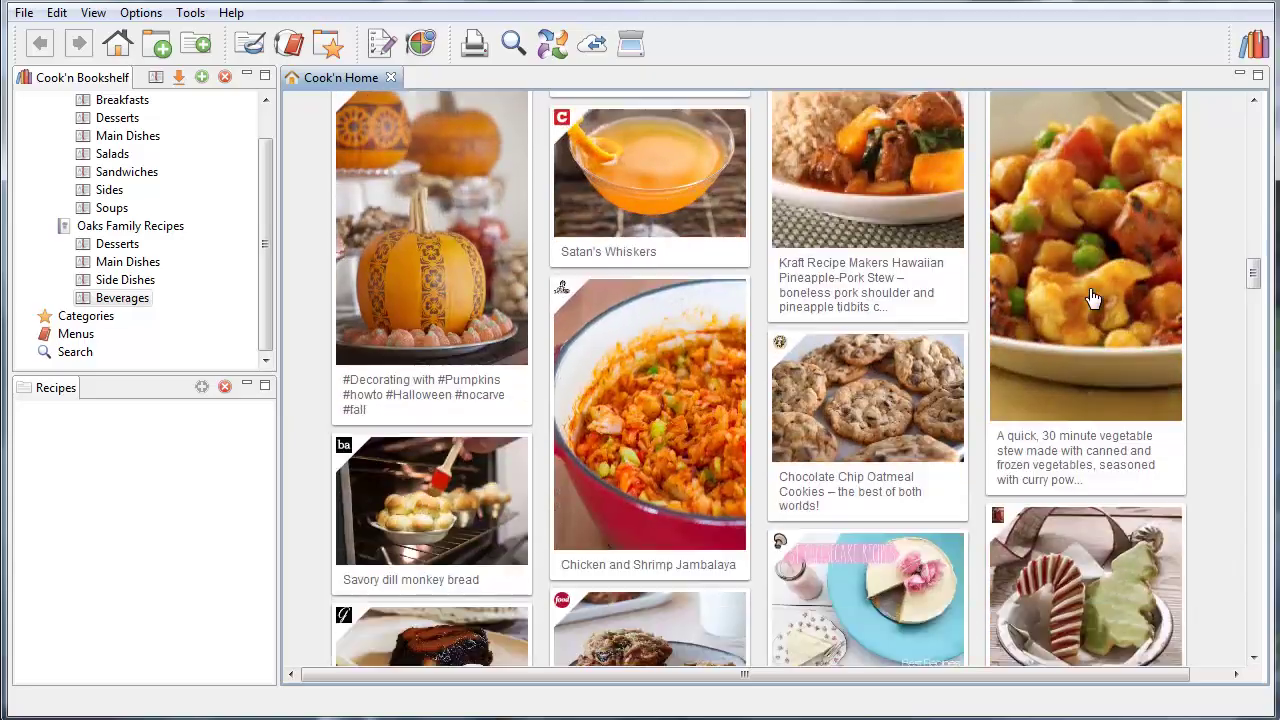
{"action": "scroll", "coordinate": [1093, 298], "scroll_direction": "down", "scroll_amount": 10}
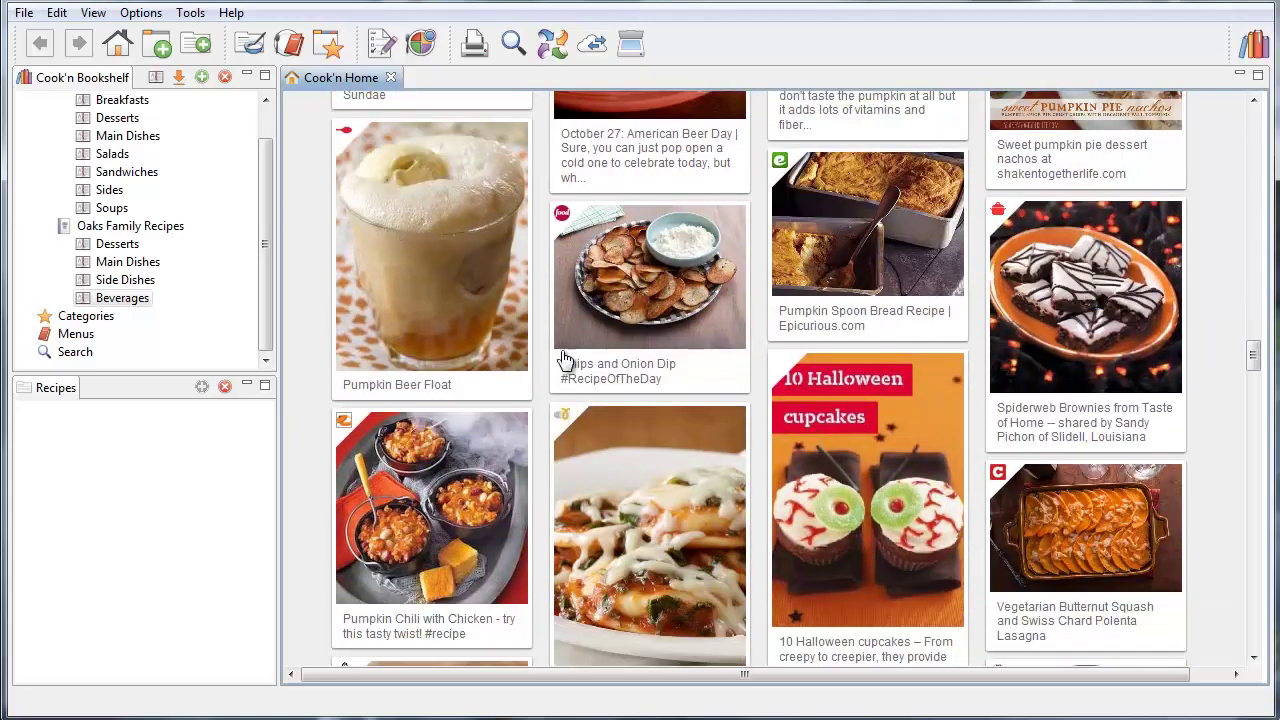
Open the Pumpkin Beer Float recipe page, scroll through it, then close it
{"action": "left_click", "coordinate": [376, 238]}
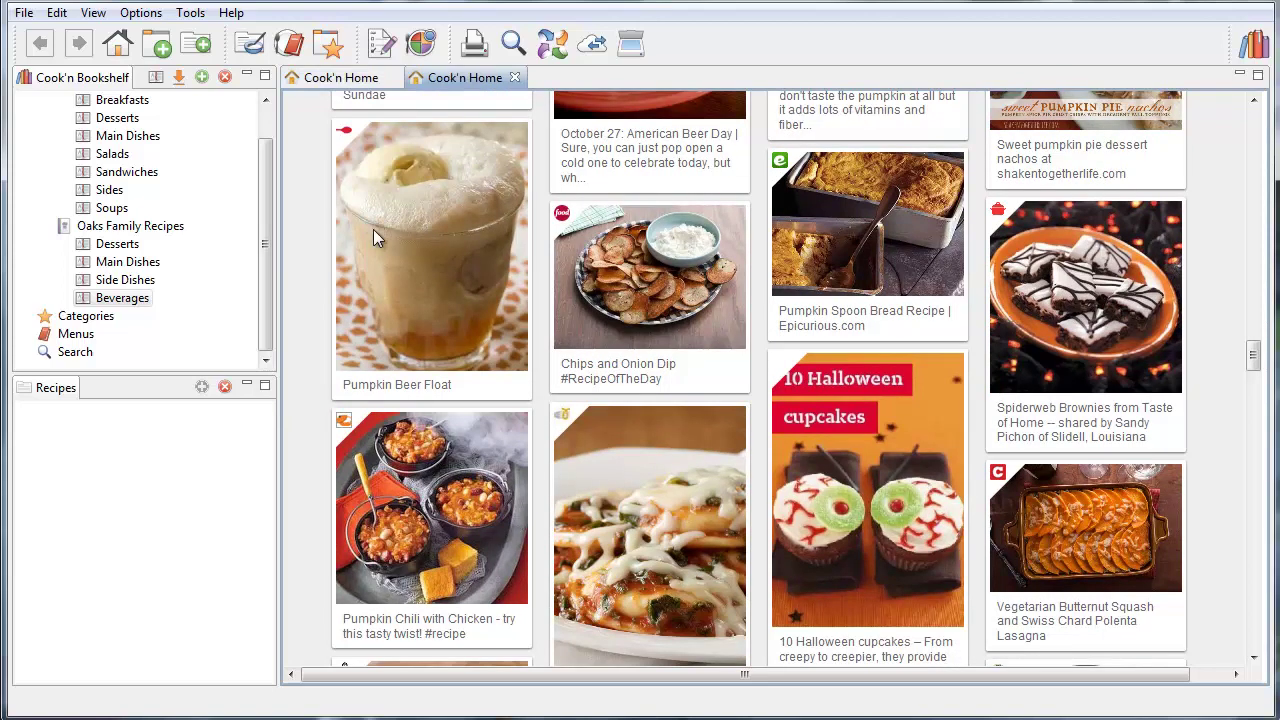
{"action": "scroll", "coordinate": [373, 236], "scroll_direction": "down", "scroll_amount": 2}
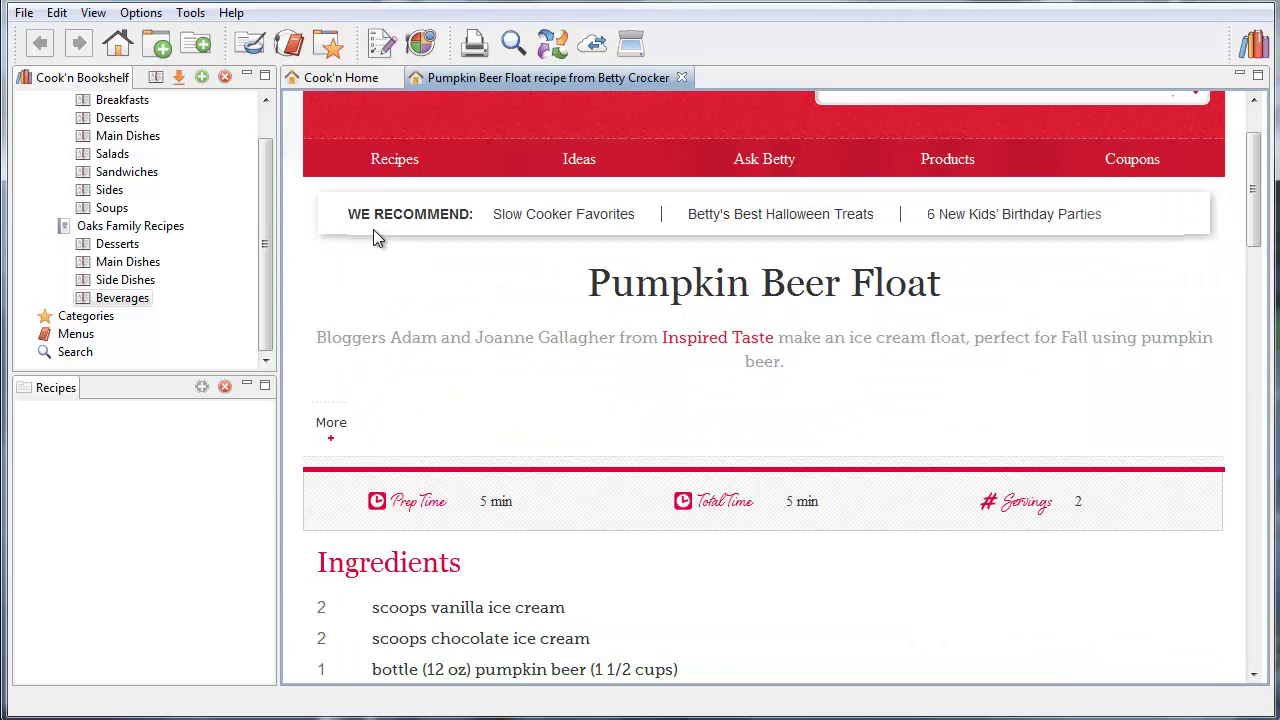
{"action": "scroll", "coordinate": [373, 229], "scroll_direction": "down", "scroll_amount": 8}
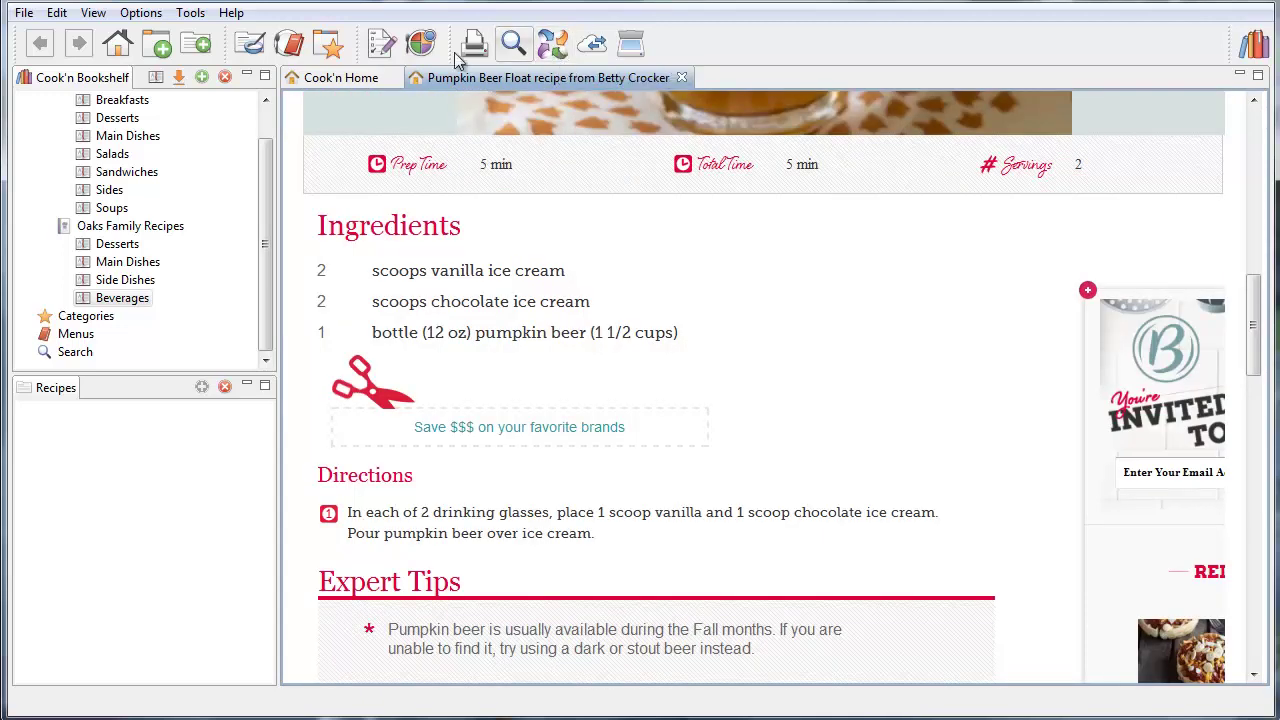
{"action": "left_click", "coordinate": [681, 78]}
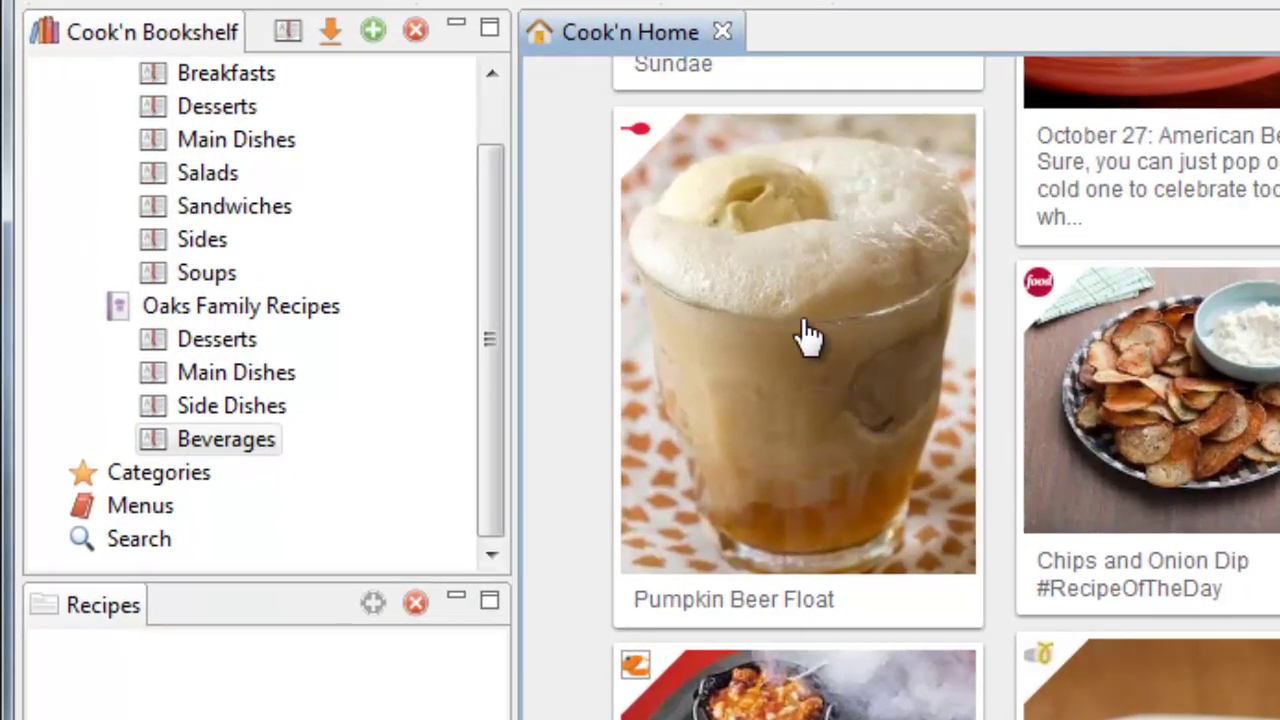
Drag the Pumpkin Beer Float card into Beverages and select it in that chapter
{"action": "left_click_drag", "start_coordinate": [226, 441], "coordinate": [210, 438]}
{"action": "left_click", "coordinate": [213, 446]}
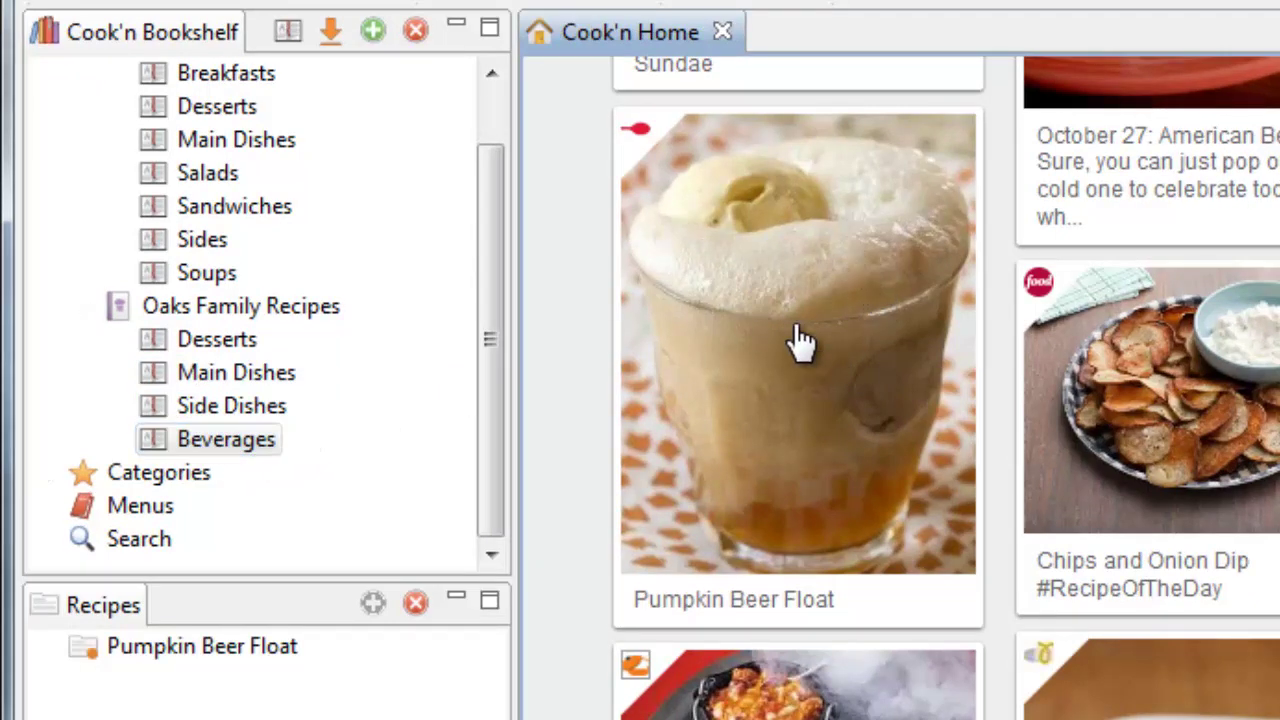
{"action": "left_click", "coordinate": [209, 649]}
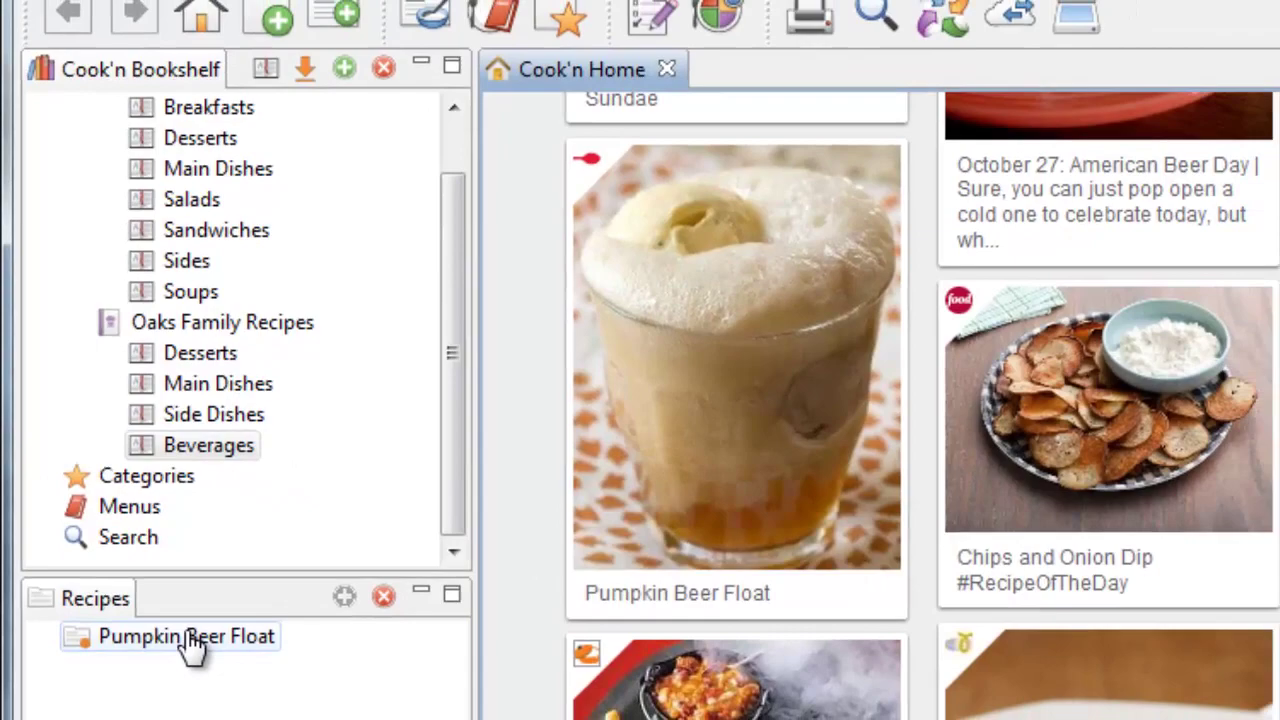
In Live Feed Preferences, move jocooks up three places in My Live Recipe Feed, then close Preferences
{"action": "left_click", "coordinate": [220, 21]}
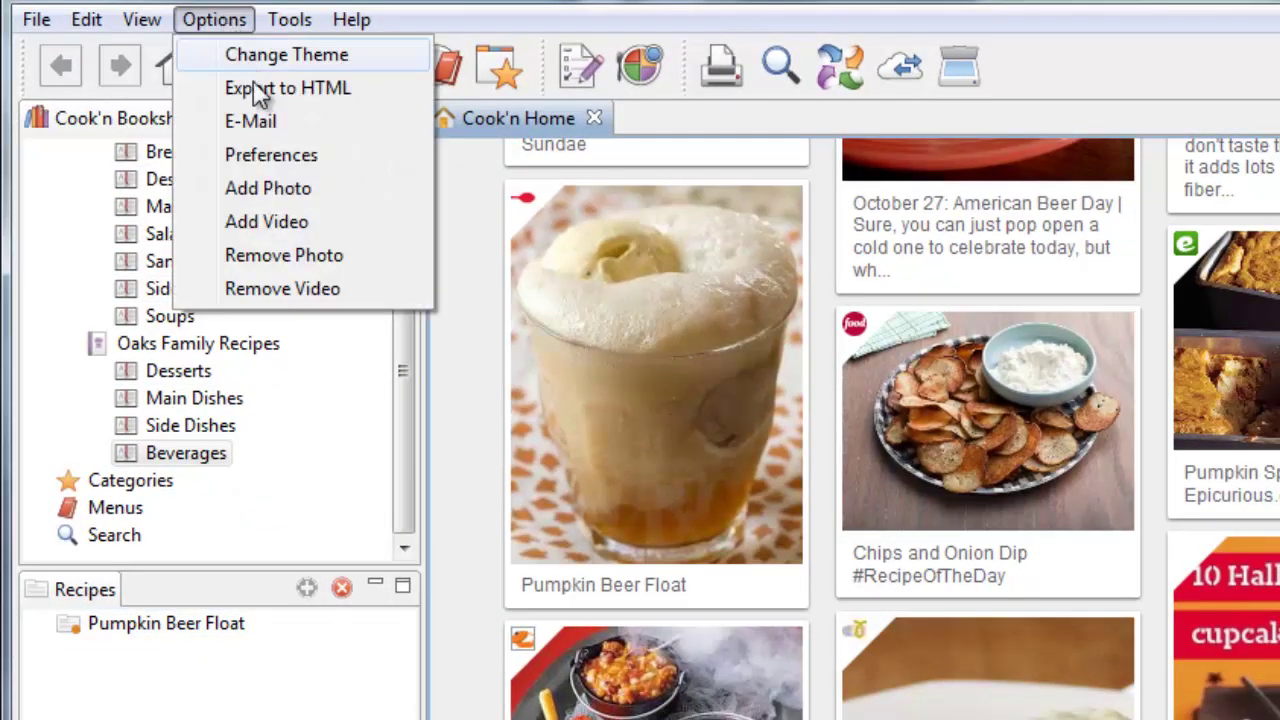
{"action": "left_click", "coordinate": [275, 156]}
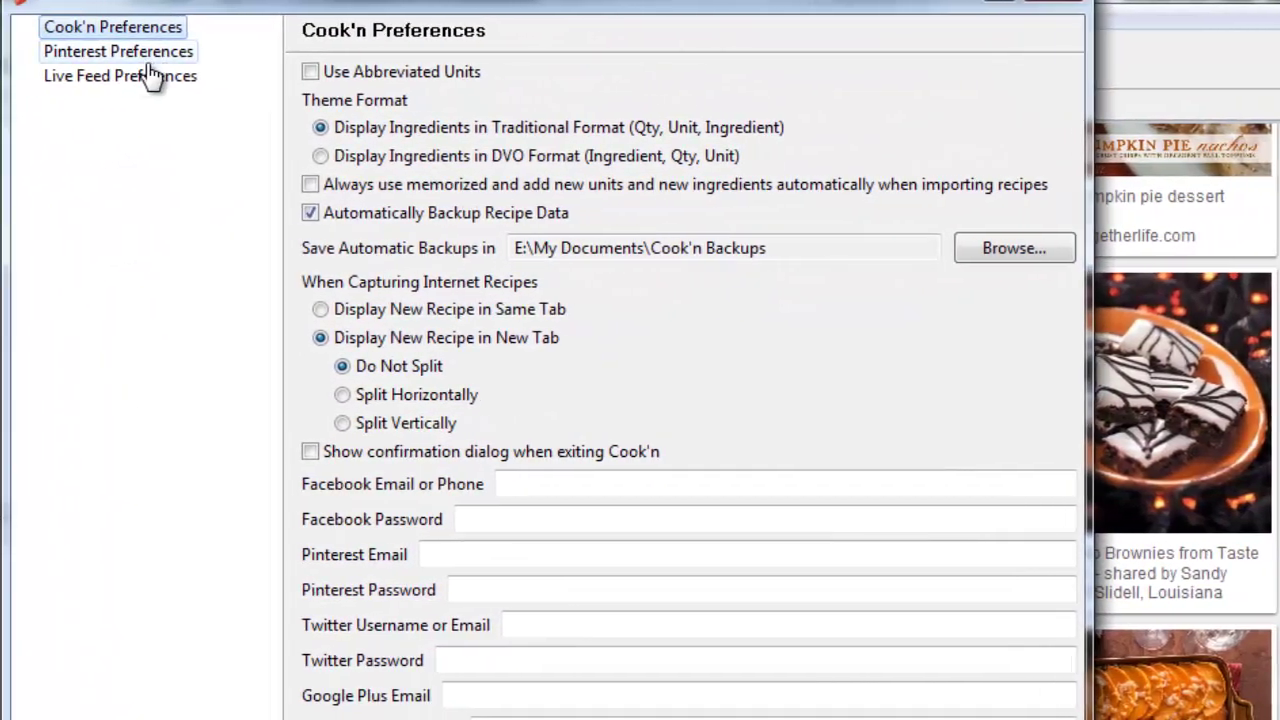
{"action": "left_click", "coordinate": [153, 97]}
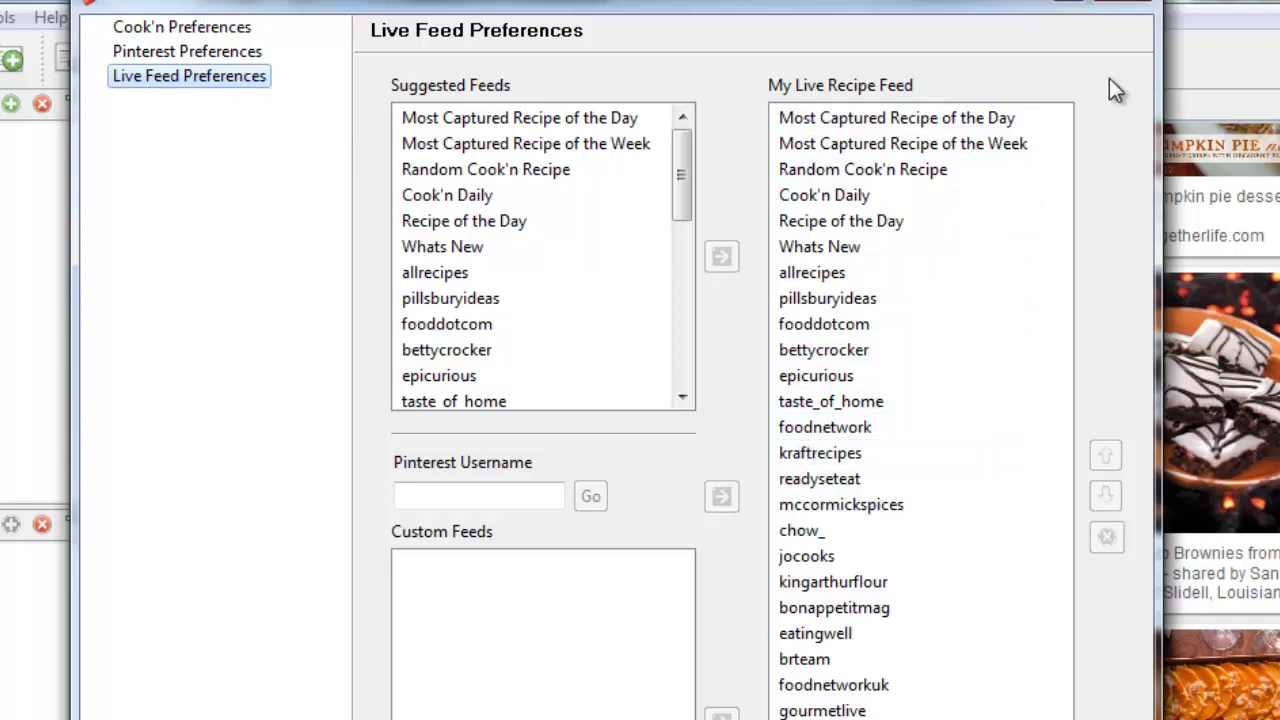
{"action": "left_click", "coordinate": [848, 556]}
{"action": "left_click", "coordinate": [1105, 457]}
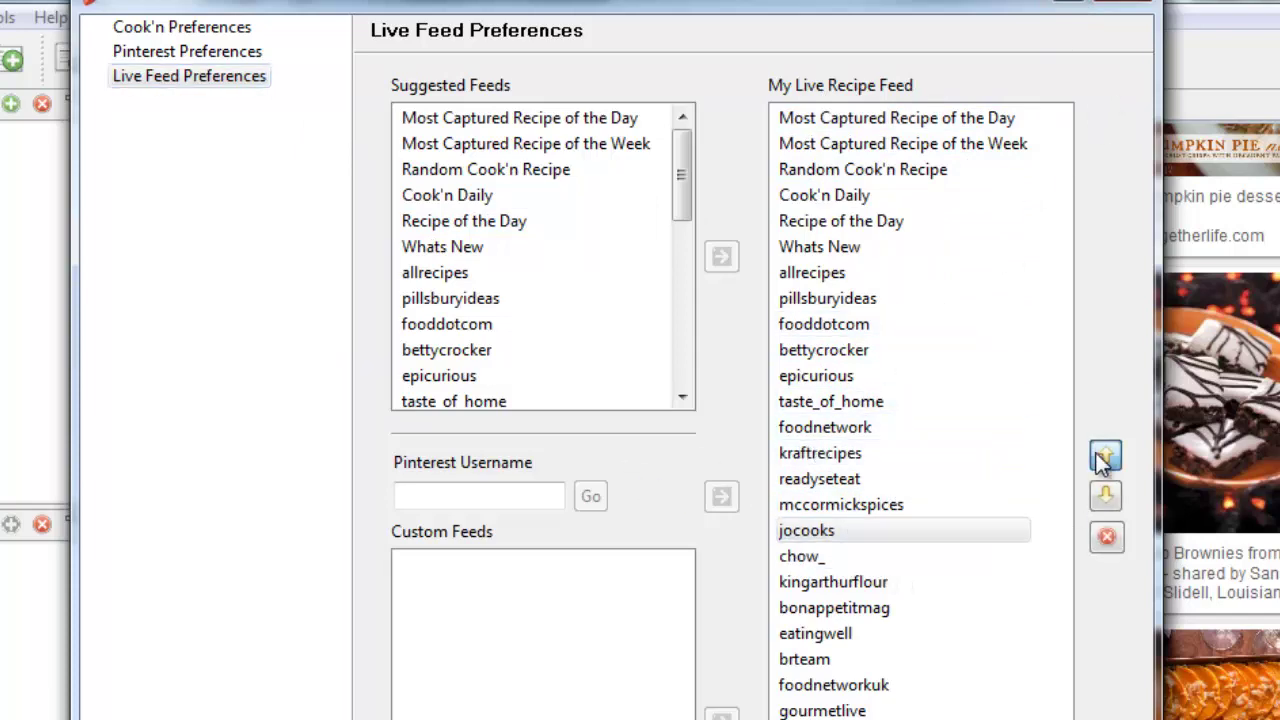
{"action": "left_click", "coordinate": [1105, 457]}
{"action": "left_click", "coordinate": [1105, 457]}
{"action": "left_click", "coordinate": [1105, 457]}
{"action": "left_click", "coordinate": [1105, 457]}
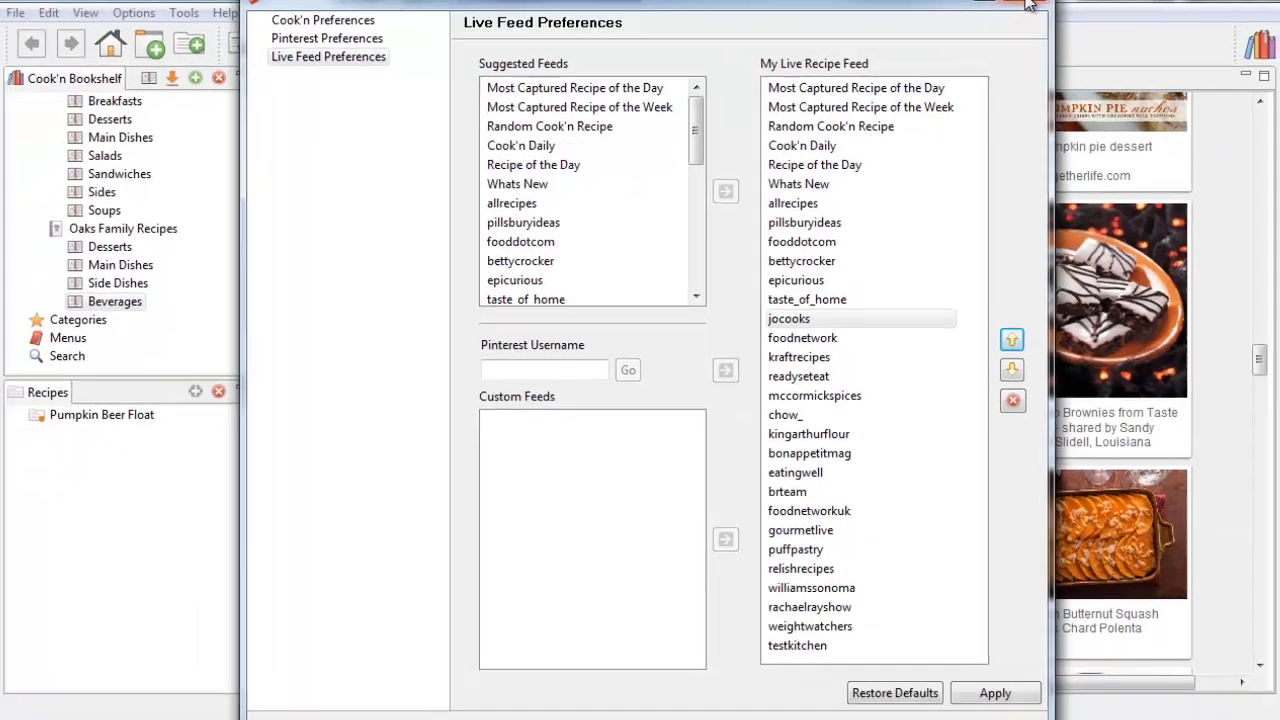
{"action": "left_click", "coordinate": [1125, 3]}
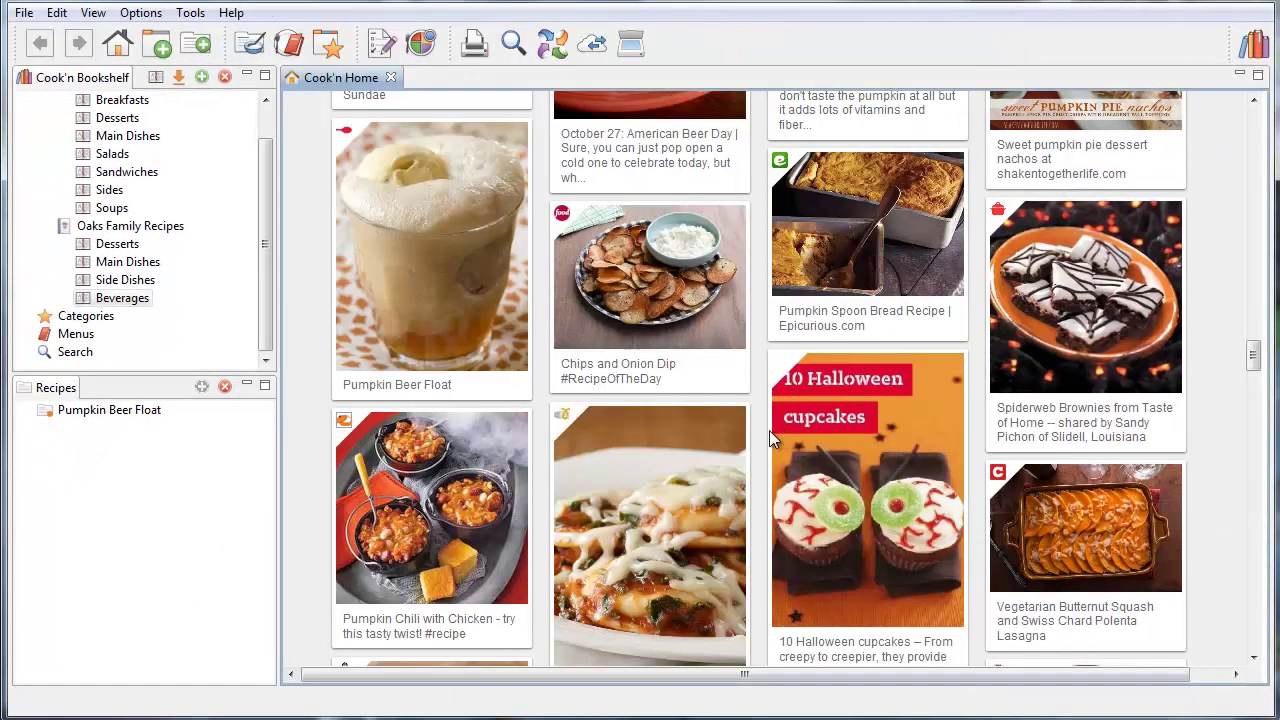
Use Scan-It to import scanned-recipe.jpg beside a blank Main Dishes recipe
{"action": "scroll", "coordinate": [546, 463], "scroll_direction": "down", "scroll_amount": 1}
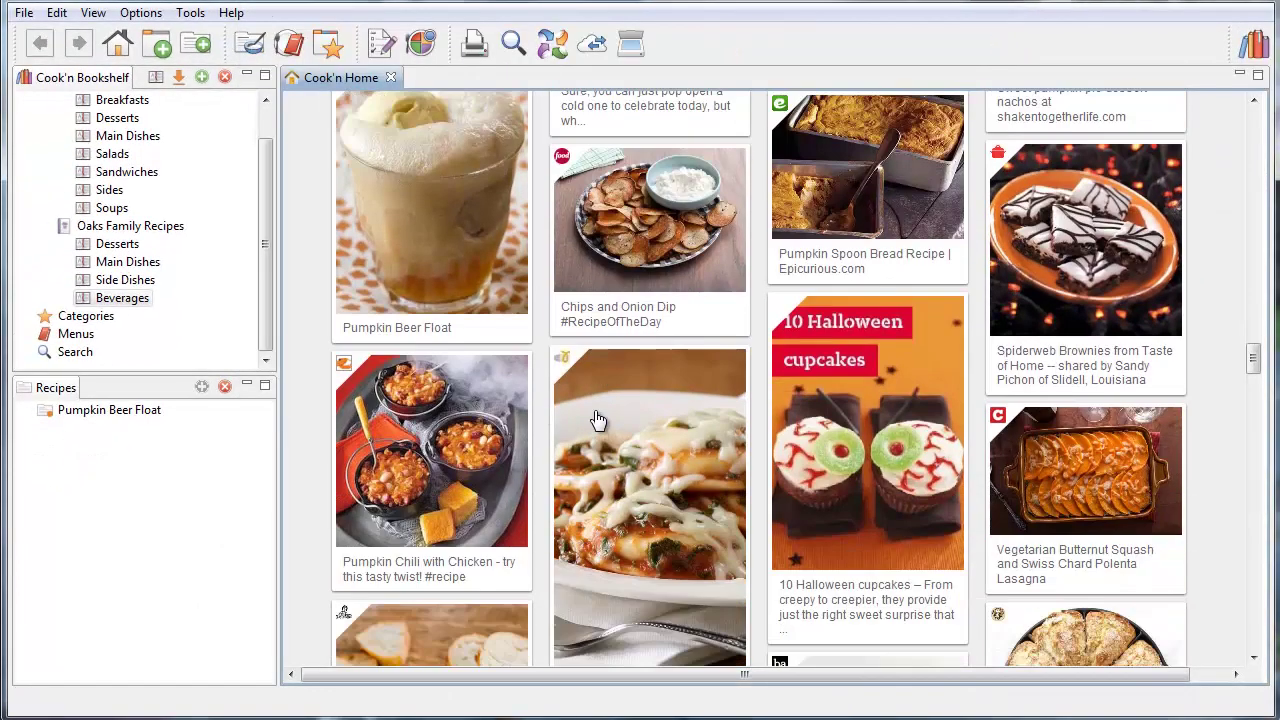
{"action": "scroll", "coordinate": [597, 420], "scroll_direction": "down", "scroll_amount": 1}
{"action": "scroll", "coordinate": [597, 420], "scroll_direction": "down", "scroll_amount": 1}
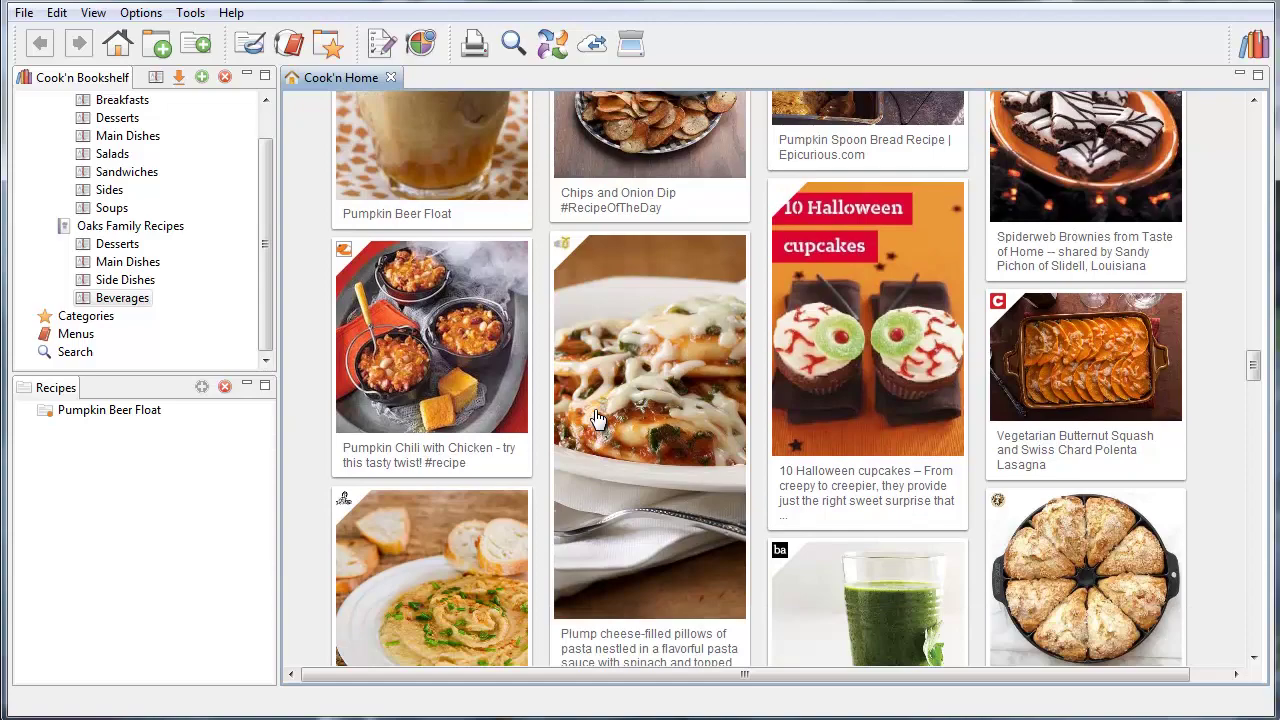
{"action": "scroll", "coordinate": [597, 420], "scroll_direction": "down", "scroll_amount": 2}
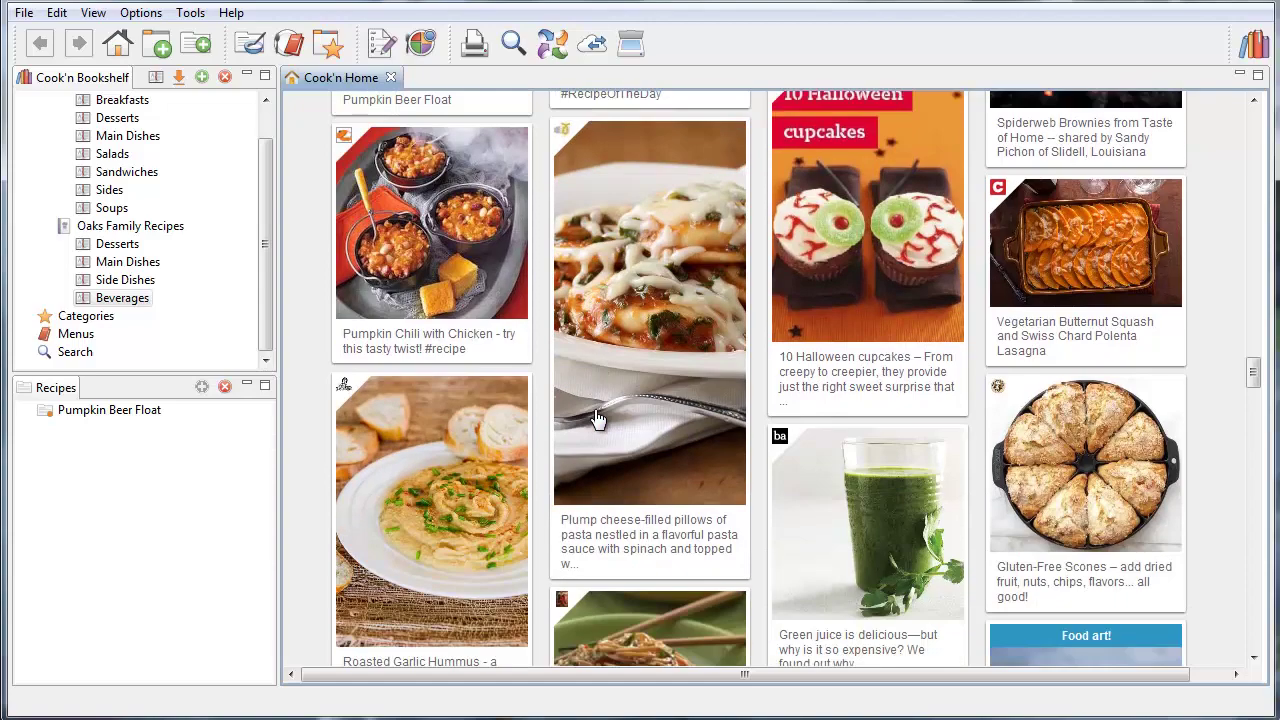
{"action": "scroll", "coordinate": [596, 418], "scroll_direction": "down", "scroll_amount": 3}
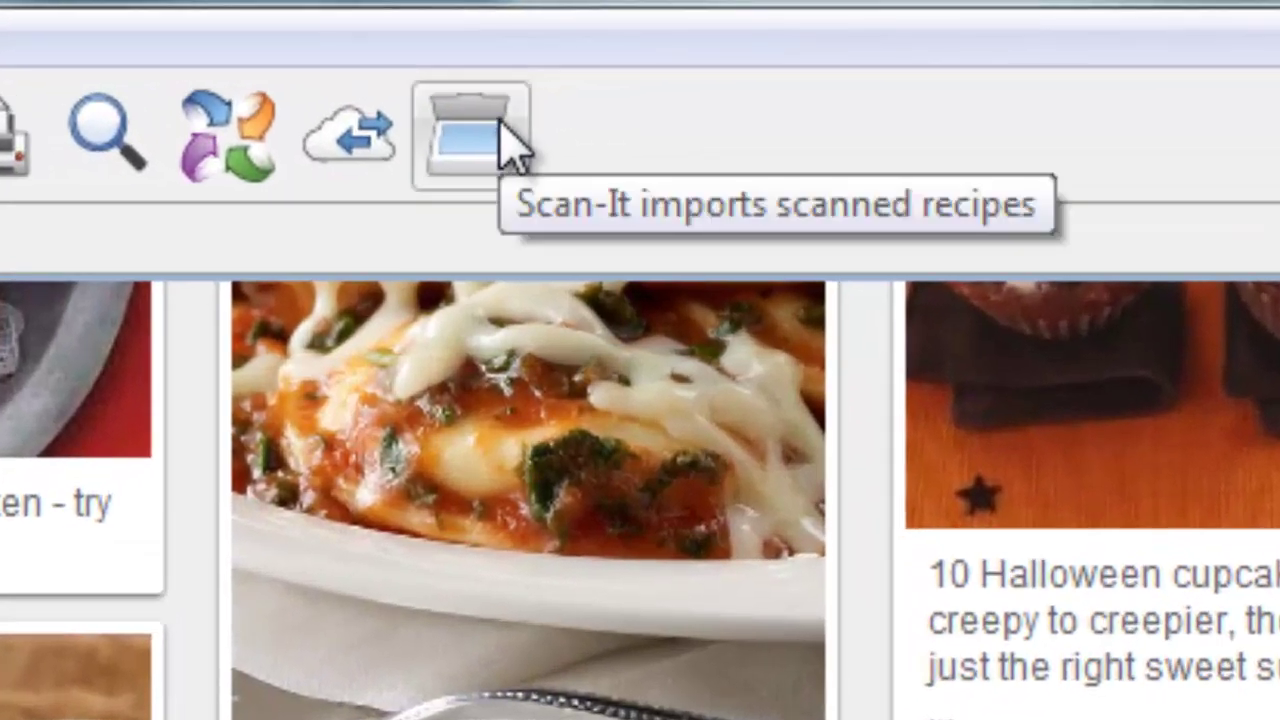
{"action": "left_click", "coordinate": [500, 125]}
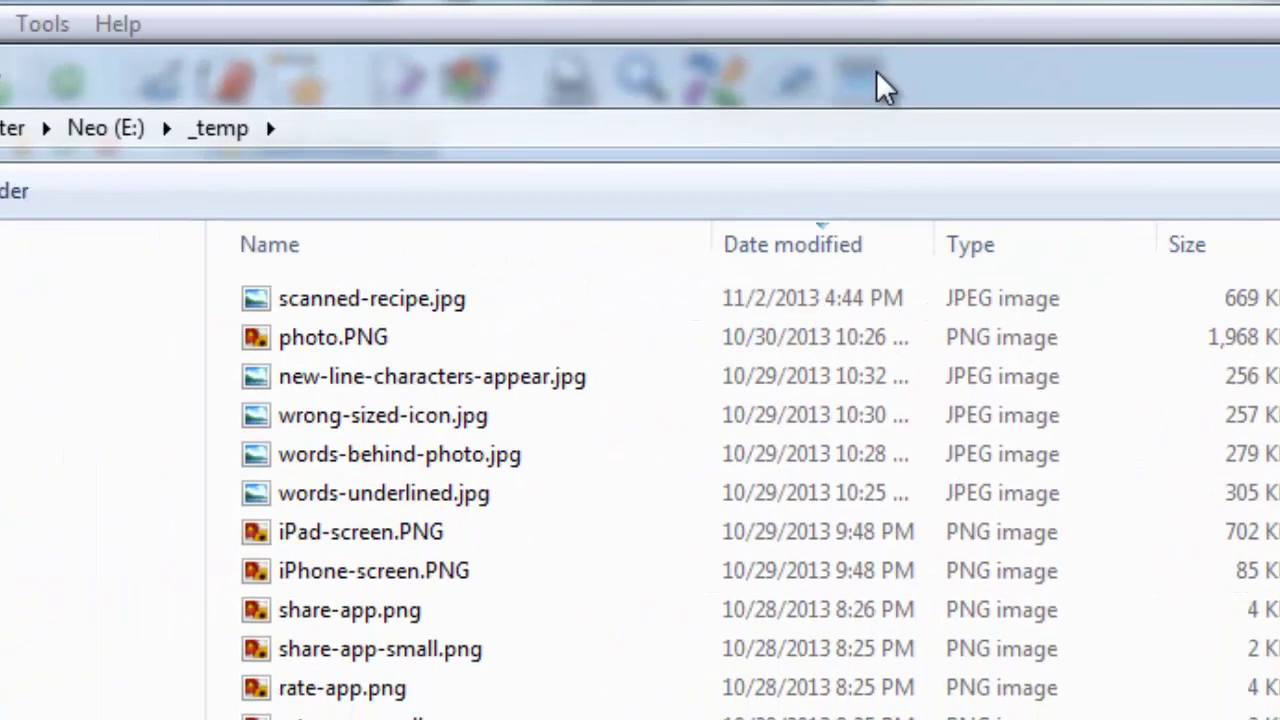
{"action": "double_click", "coordinate": [345, 302]}
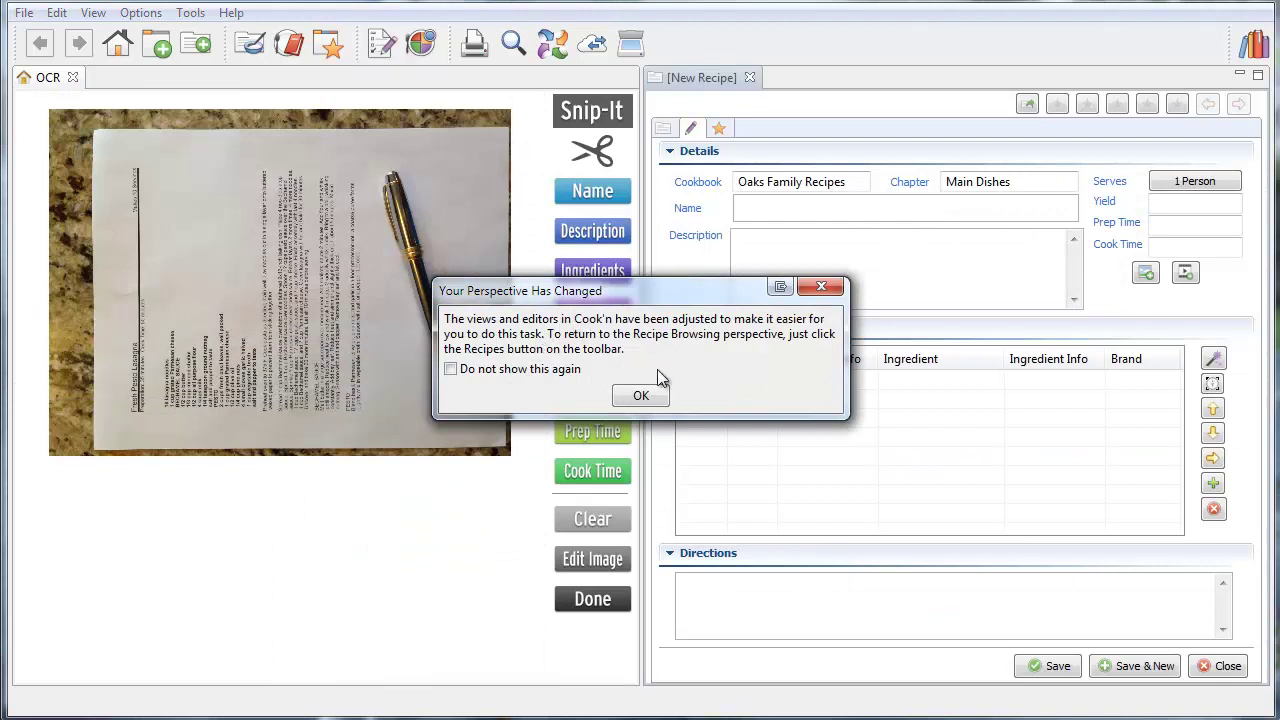
Dismiss the layout notice and rotate the scanned image upright in Edit Image
{"action": "left_click", "coordinate": [641, 397]}
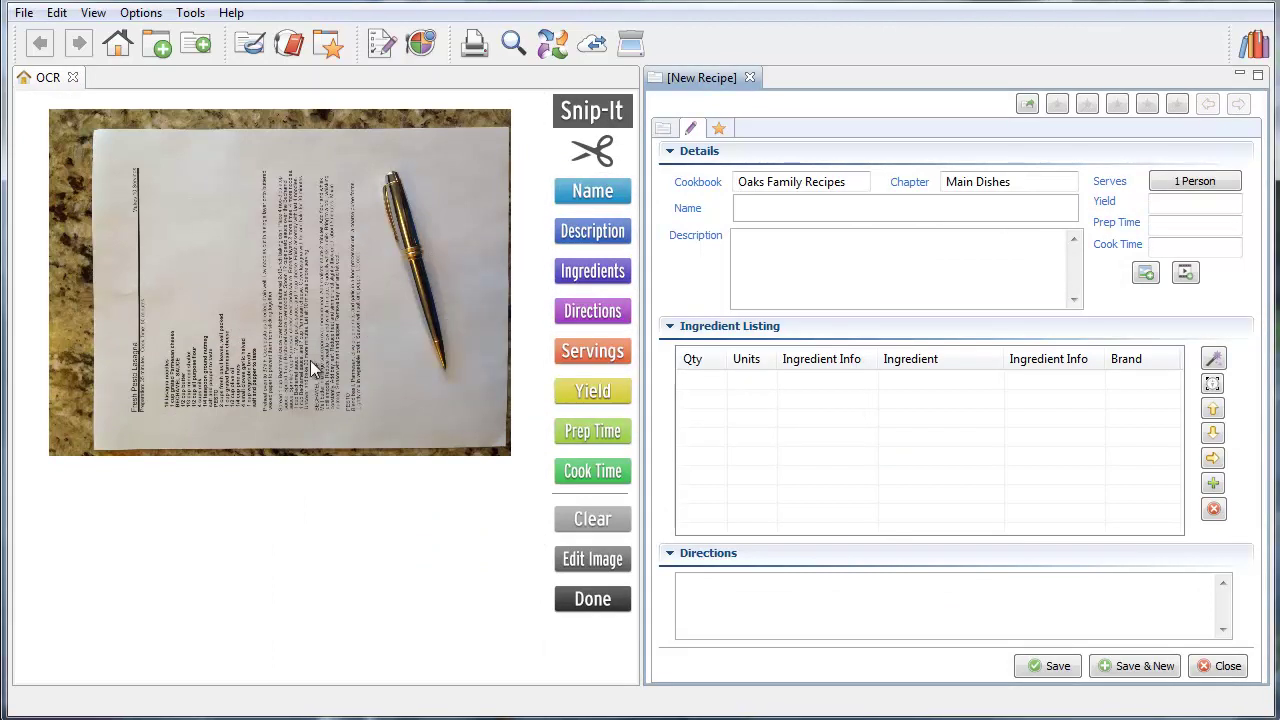
{"action": "left_click", "coordinate": [587, 562]}
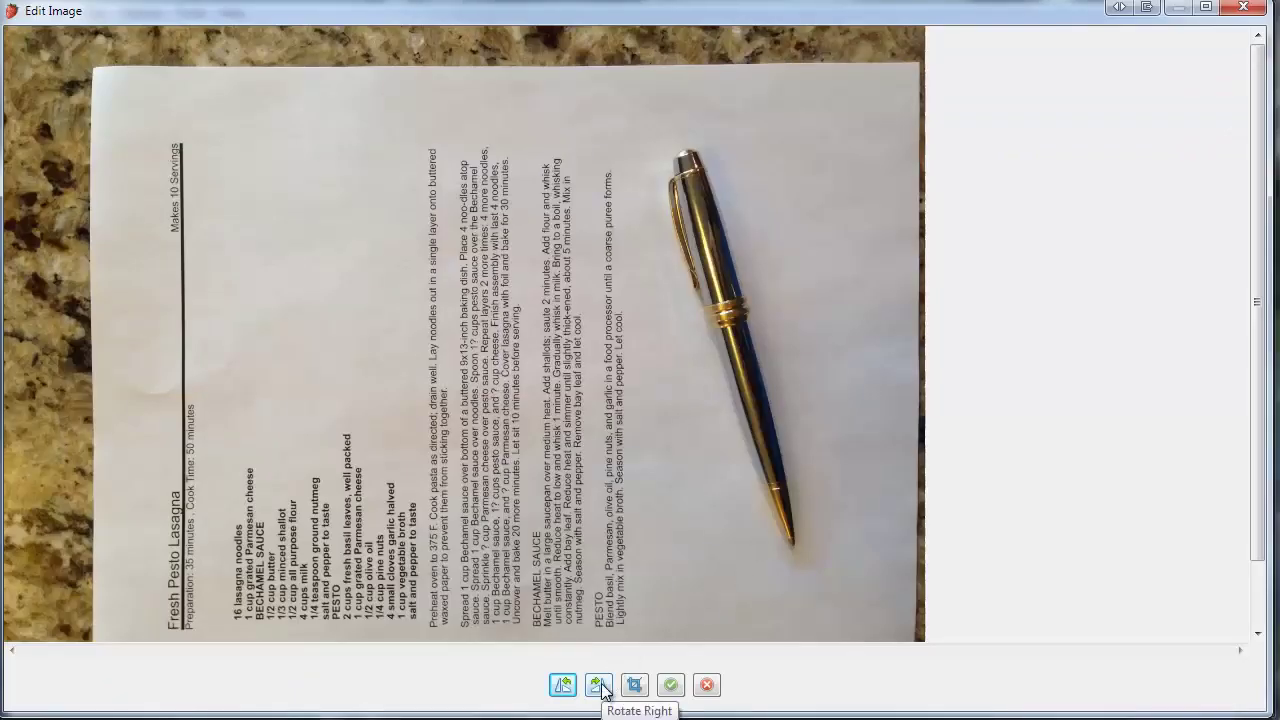
{"action": "left_click", "coordinate": [599, 685]}
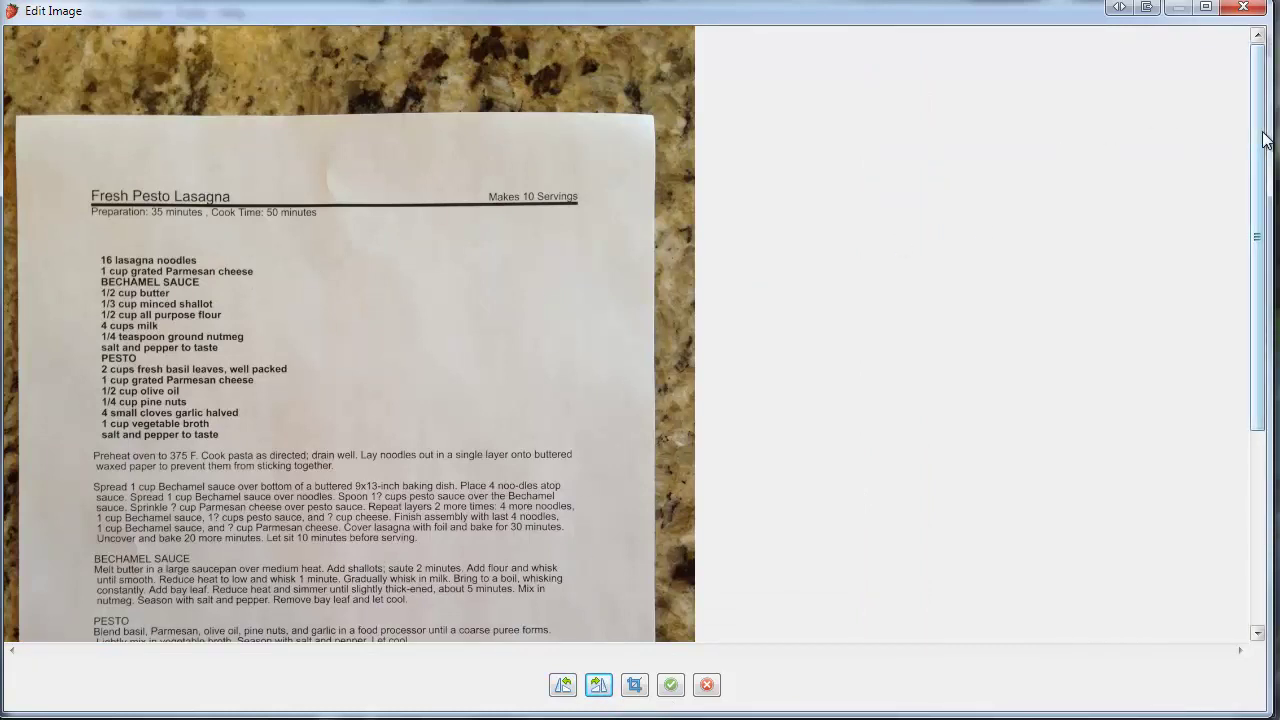
Crop the scan down to just the printed Fresh Pesto Lasagna recipe sheet
{"action": "left_click_drag", "start_coordinate": [1258, 132], "coordinate": [1257, 212]}
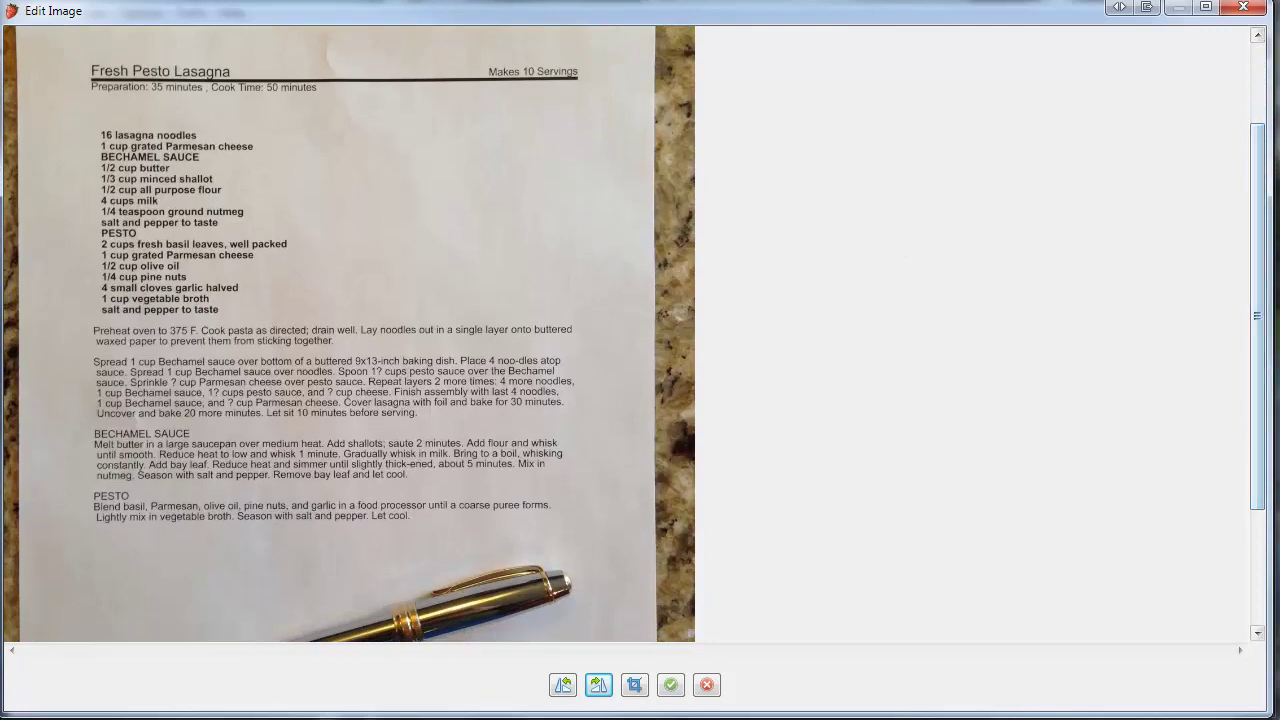
{"action": "left_click_drag", "start_coordinate": [84, 50], "coordinate": [597, 543]}
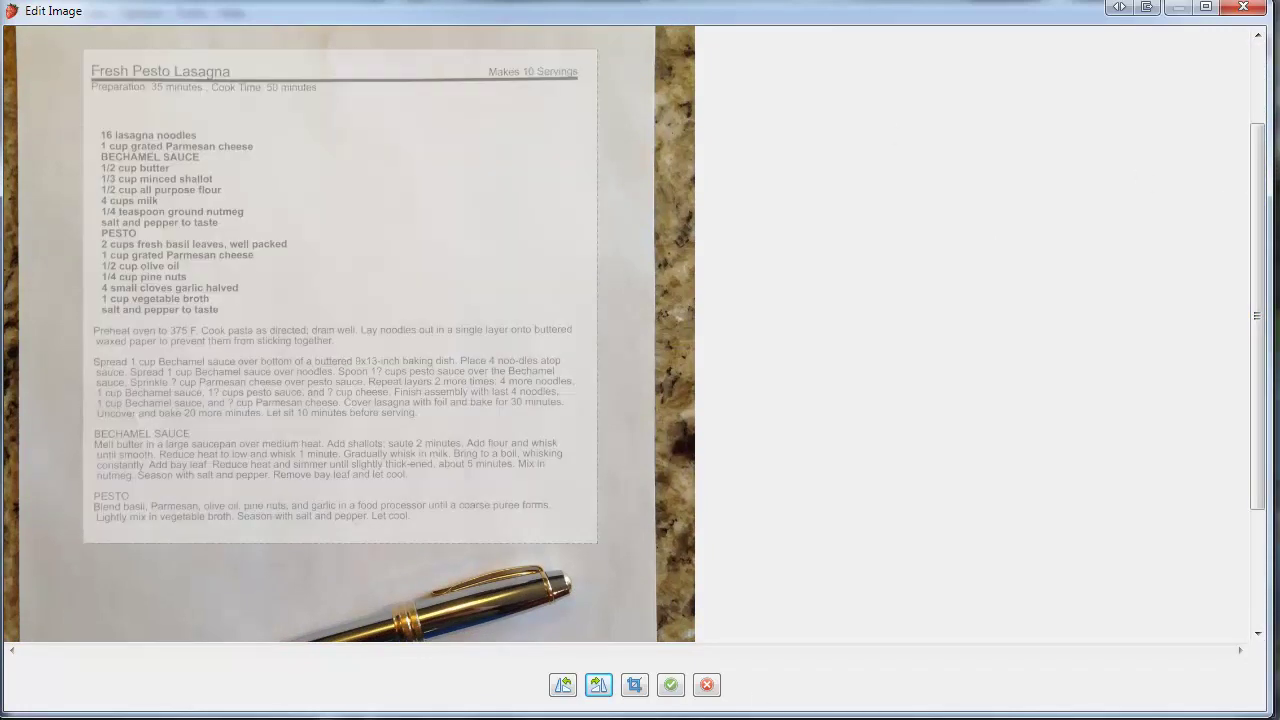
{"action": "left_click", "coordinate": [638, 682]}
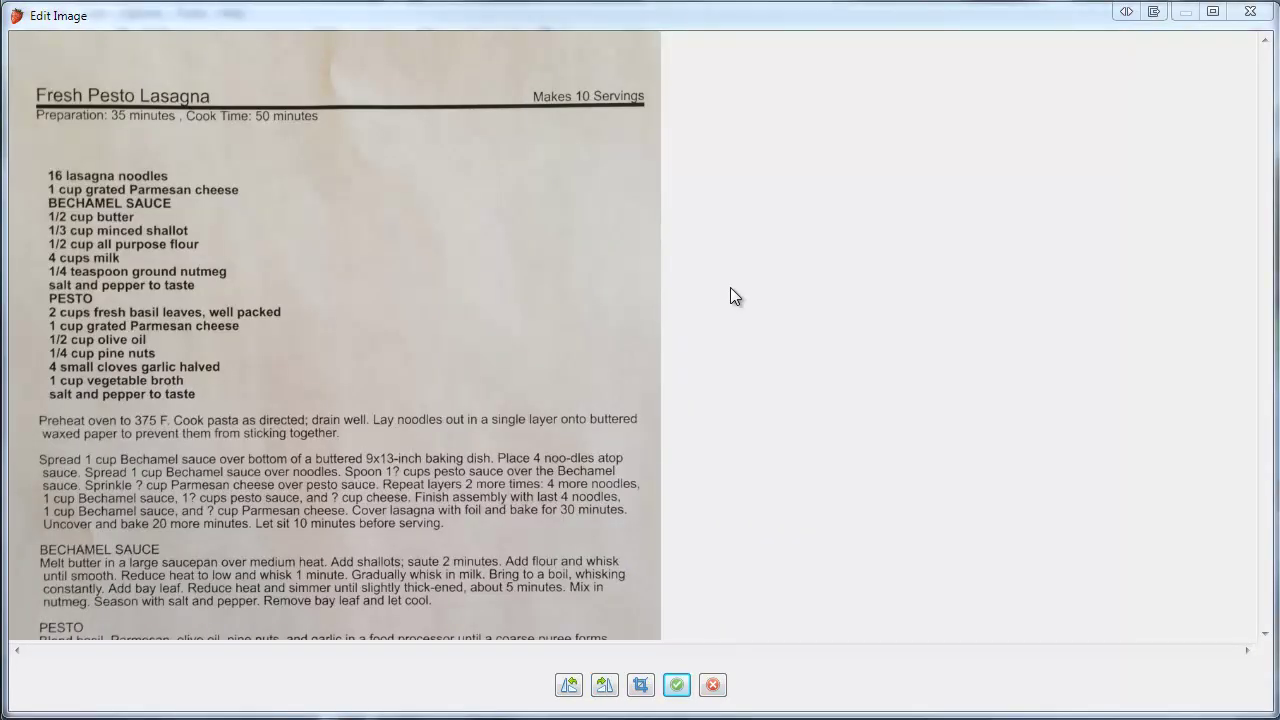
Save the edited image and set the recipe name to Fresh Pesto Lasagna from the OCR text
{"action": "left_click", "coordinate": [676, 684]}
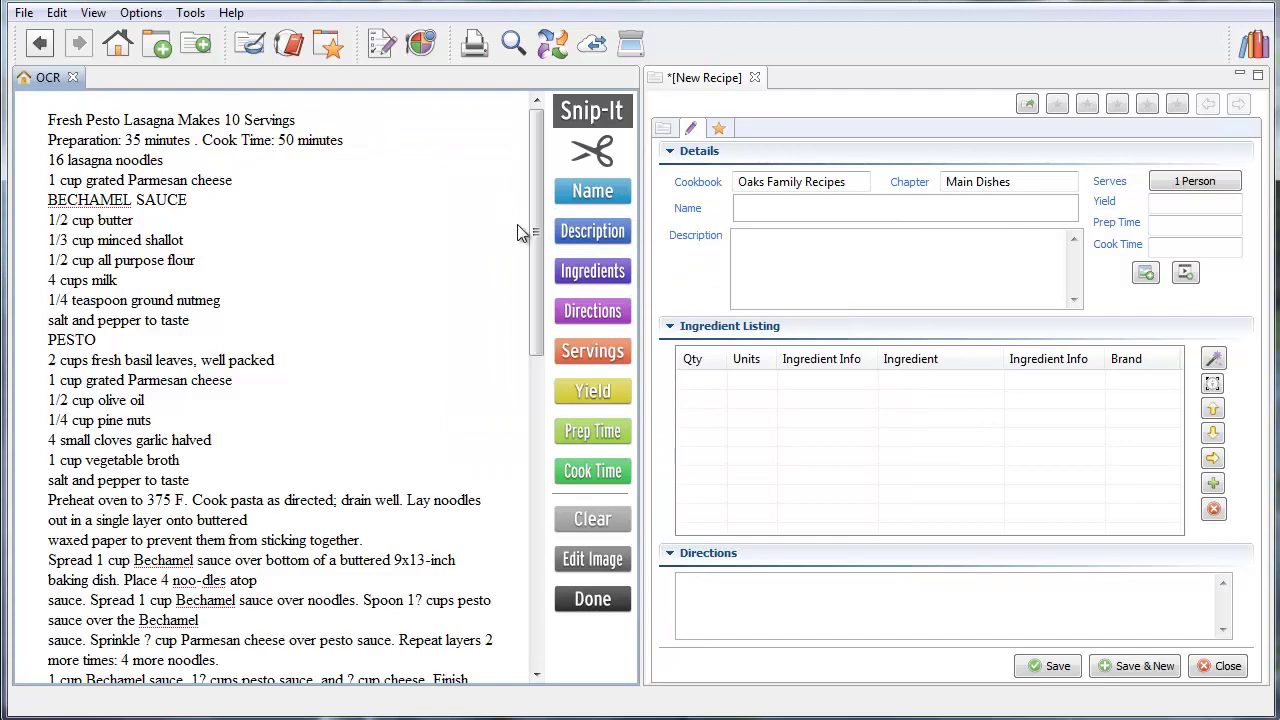
{"action": "left_click_drag", "start_coordinate": [537, 232], "coordinate": [529, 556]}
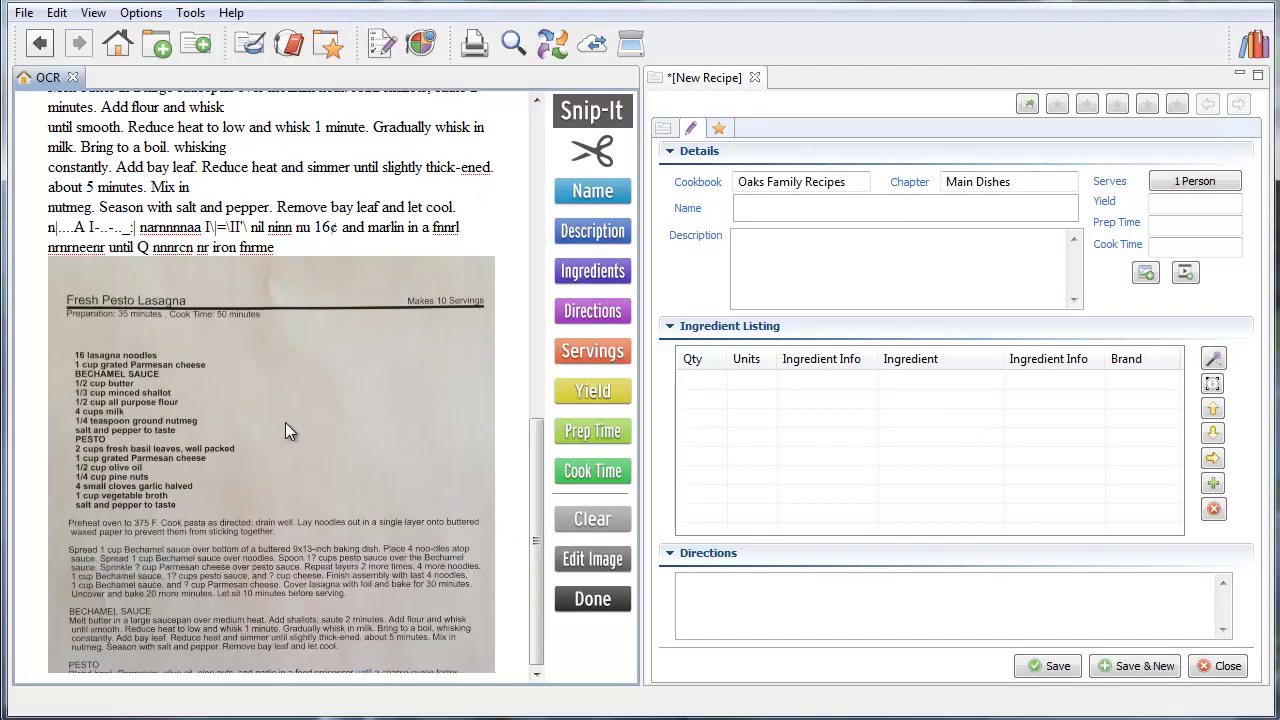
{"action": "left_click_drag", "start_coordinate": [531, 483], "coordinate": [493, 139]}
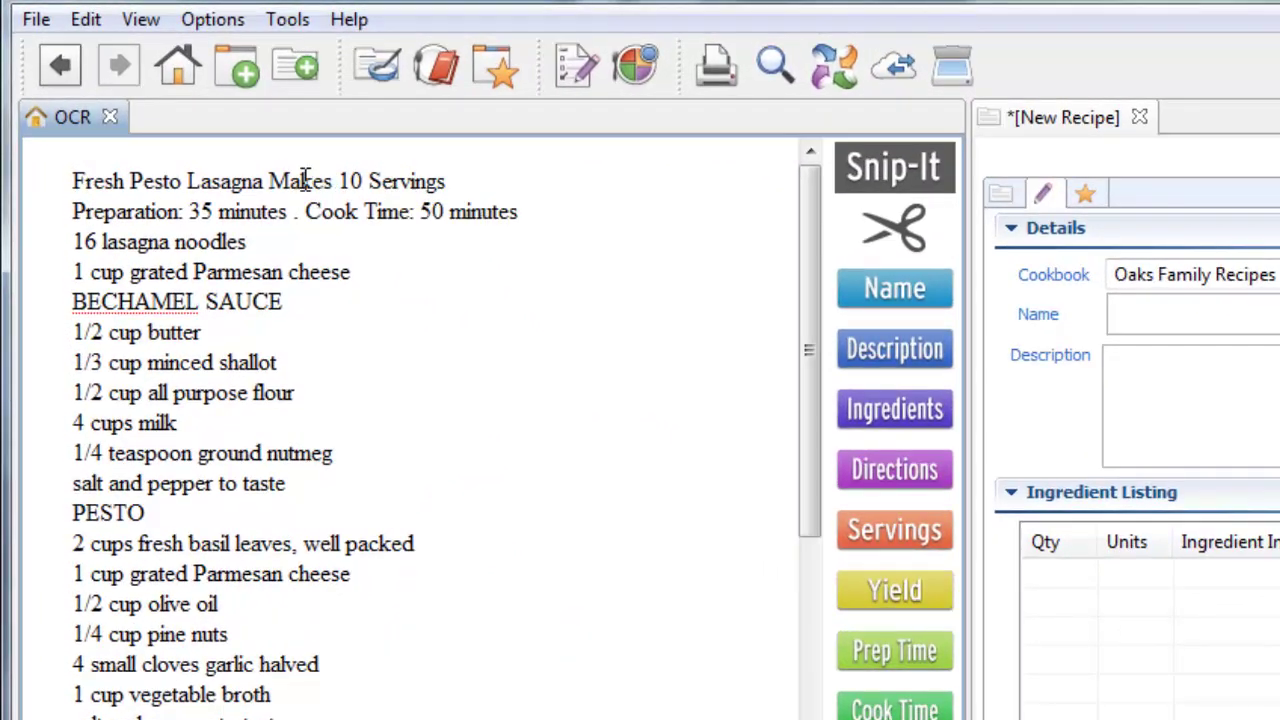
{"action": "left_click_drag", "start_coordinate": [264, 181], "coordinate": [72, 181]}
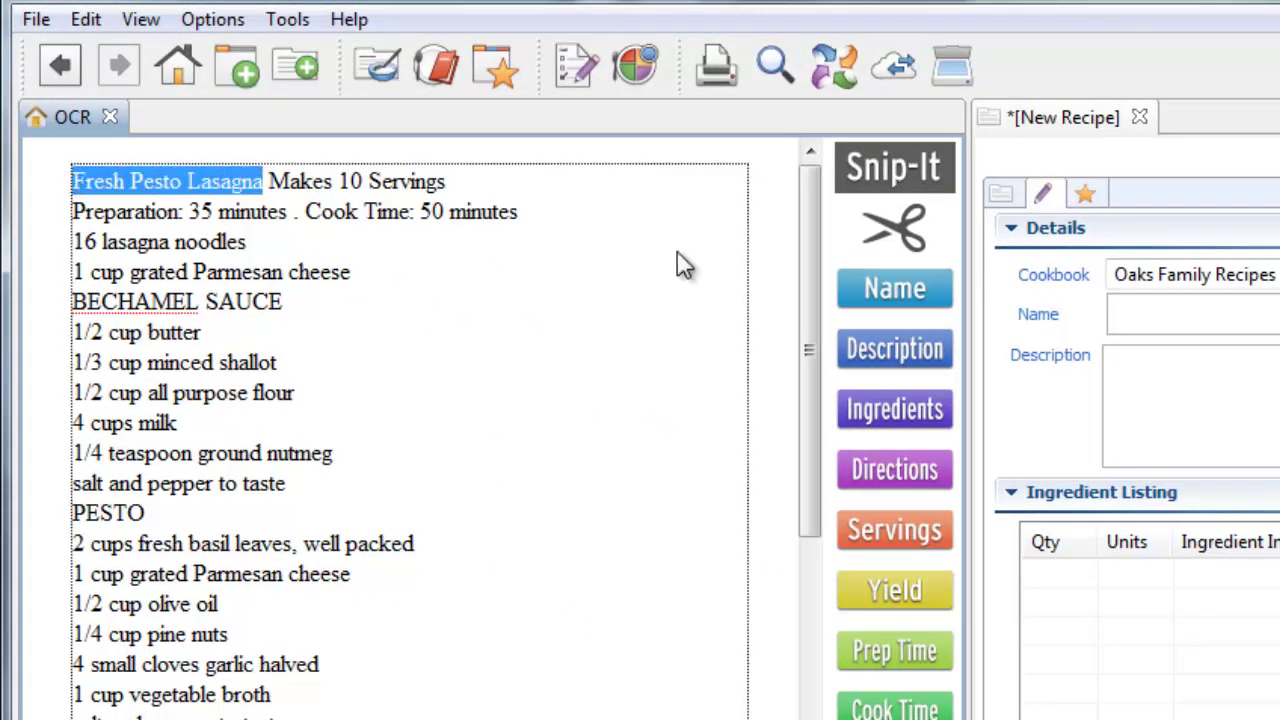
{"action": "left_click", "coordinate": [880, 283]}
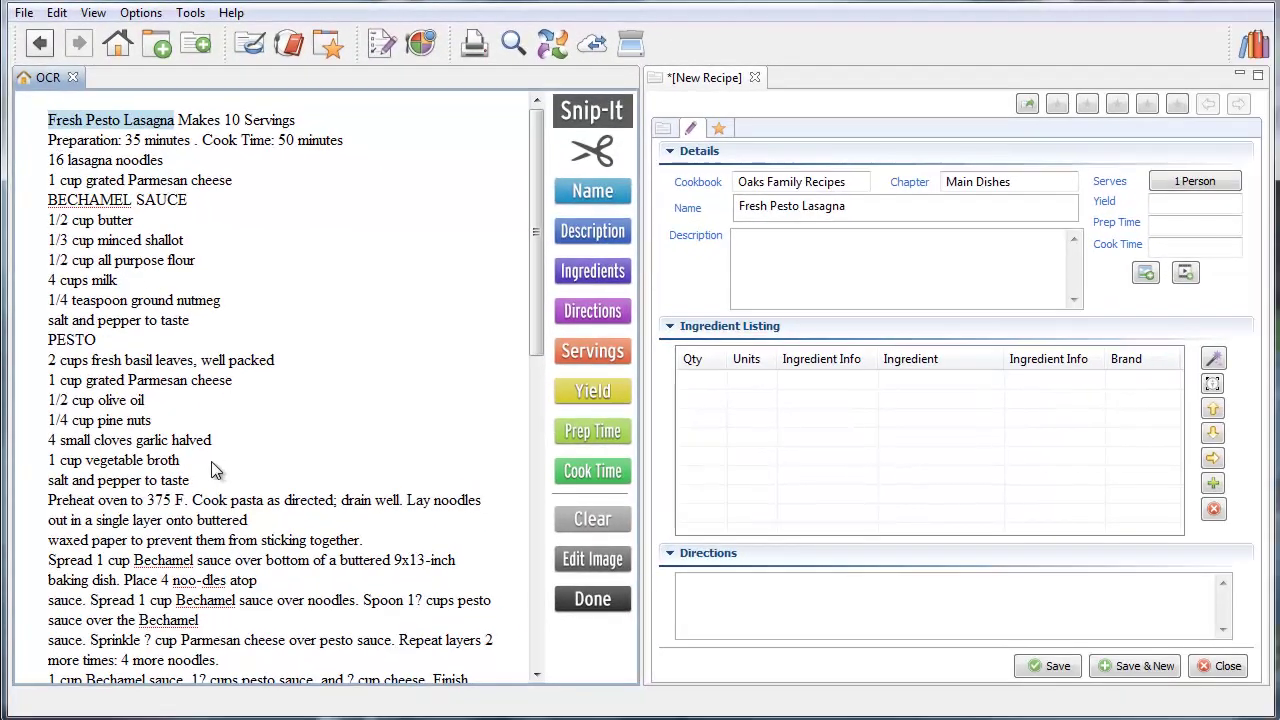
Send the OCR'd ingredient lines to Ingredients and the method text to Directions
{"action": "left_click_drag", "start_coordinate": [196, 490], "coordinate": [40, 175]}
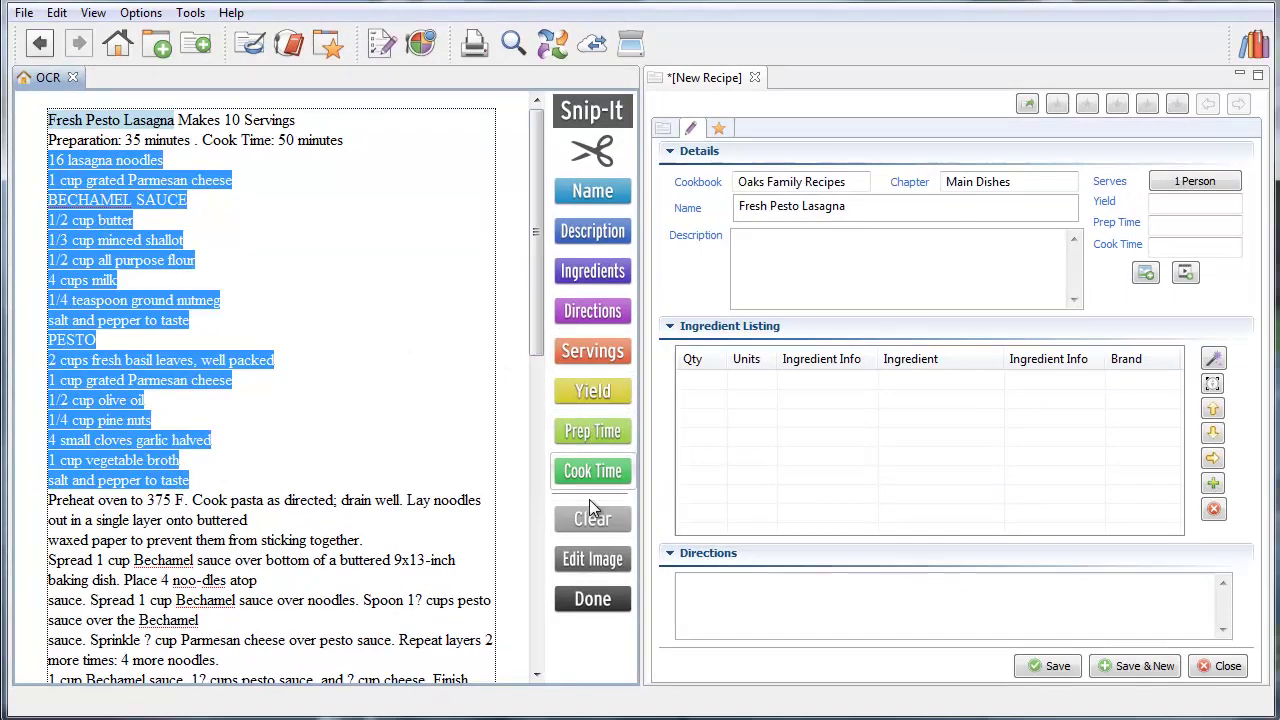
{"action": "left_click", "coordinate": [597, 270]}
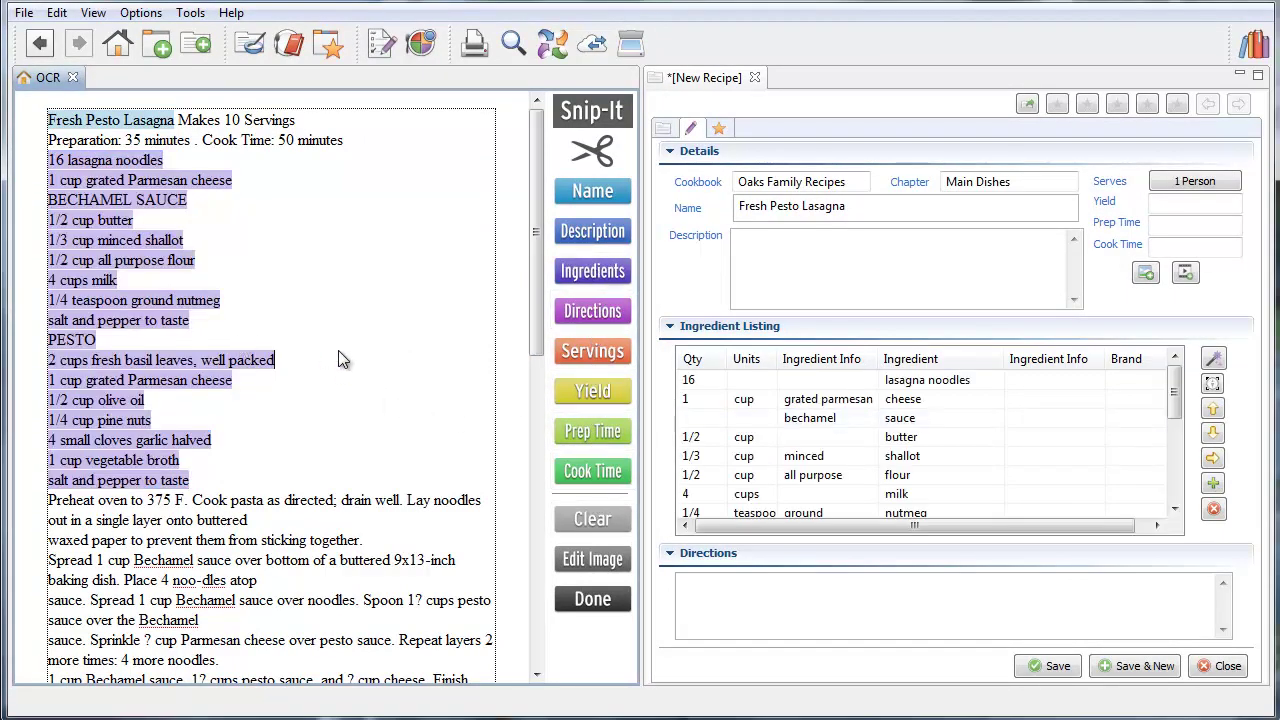
{"action": "scroll", "coordinate": [338, 360], "scroll_direction": "down", "scroll_amount": 8}
{"action": "left_click_drag", "start_coordinate": [462, 466], "coordinate": [35, 505]}
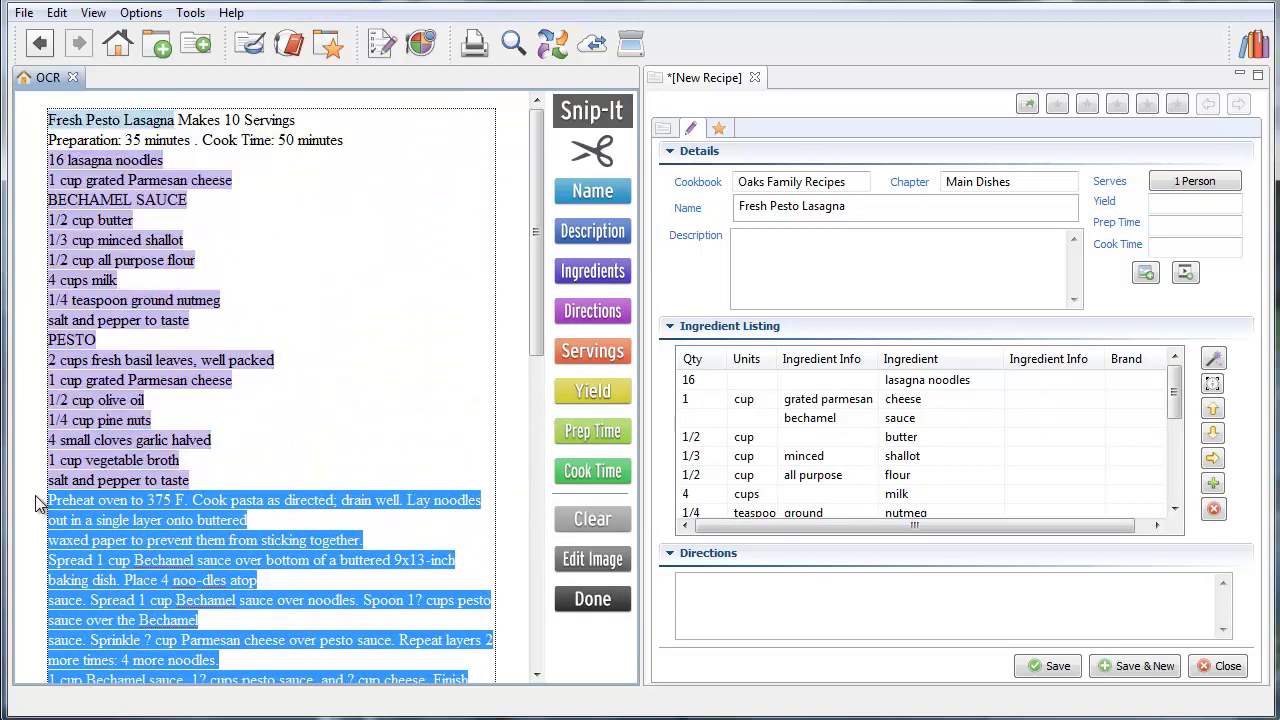
{"action": "left_click", "coordinate": [592, 311]}
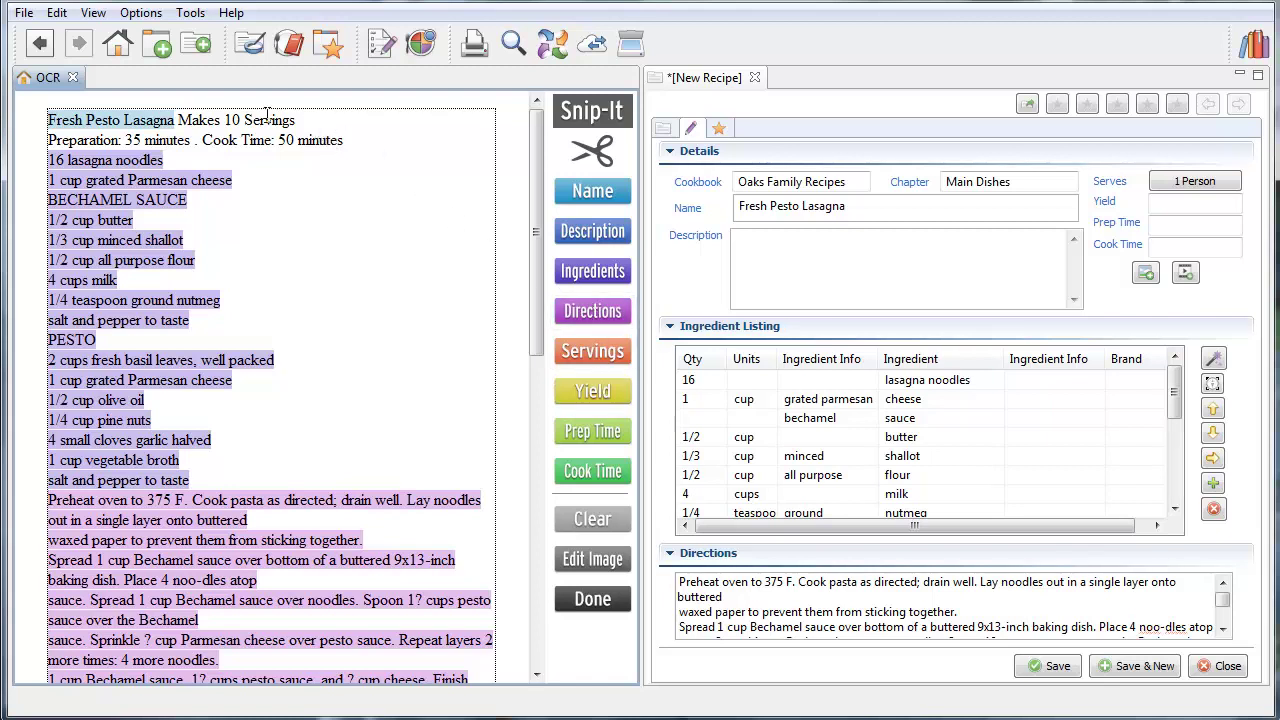
Set servings to 10, cook time to 50 minutes, prep time to 35 minutes, and finish parsing
{"action": "left_click_drag", "start_coordinate": [240, 114], "coordinate": [214, 120]}
{"action": "left_click", "coordinate": [594, 341]}
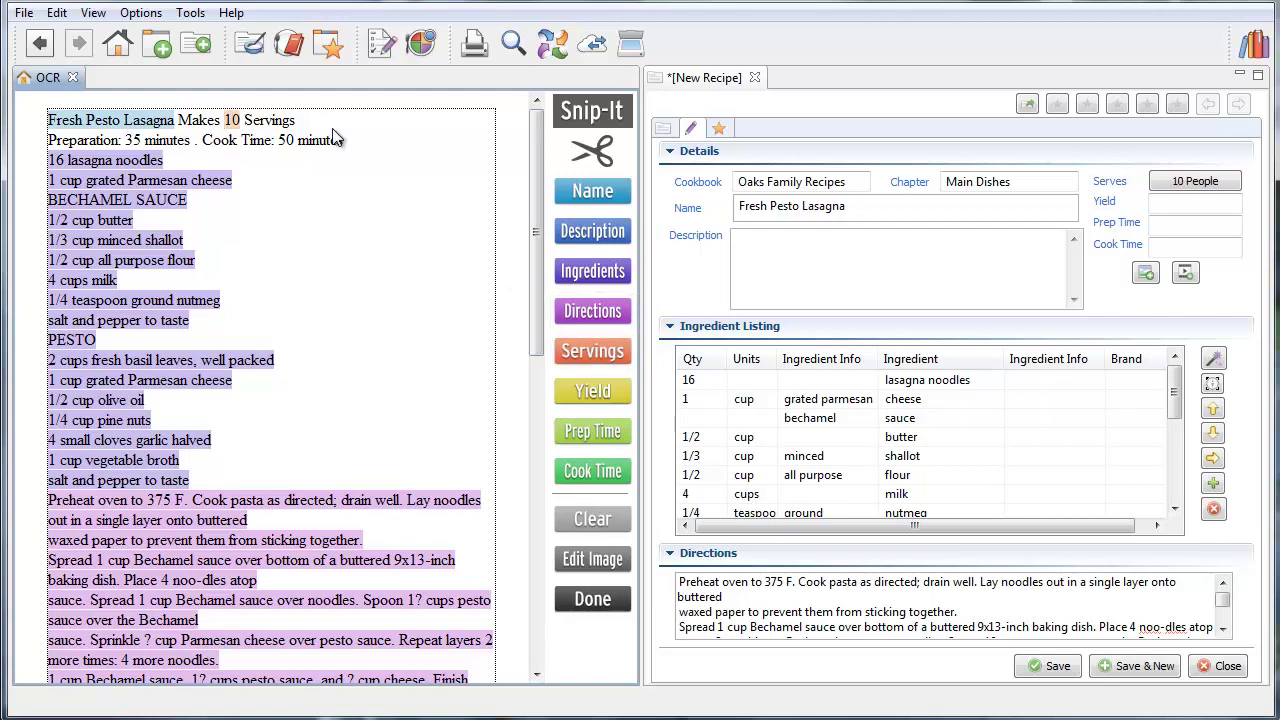
{"action": "left_click_drag", "start_coordinate": [309, 145], "coordinate": [279, 141]}
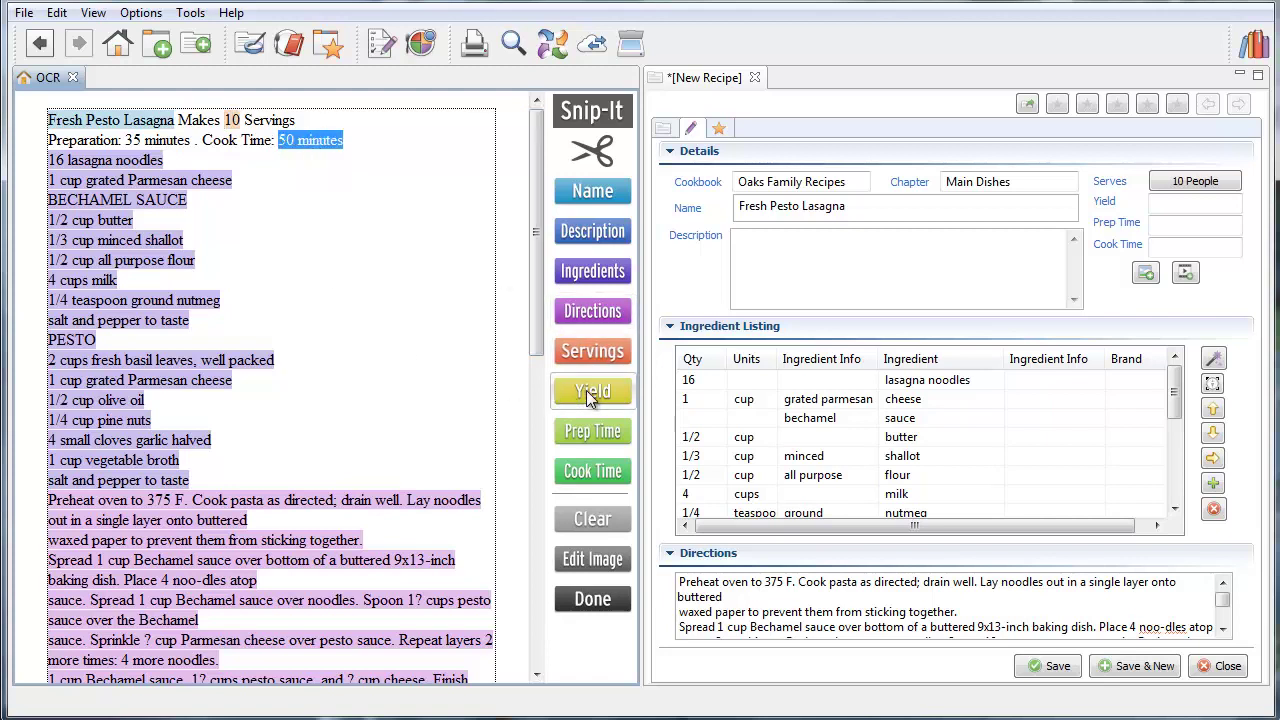
{"action": "left_click", "coordinate": [604, 478]}
{"action": "left_click_drag", "start_coordinate": [190, 145], "coordinate": [142, 141]}
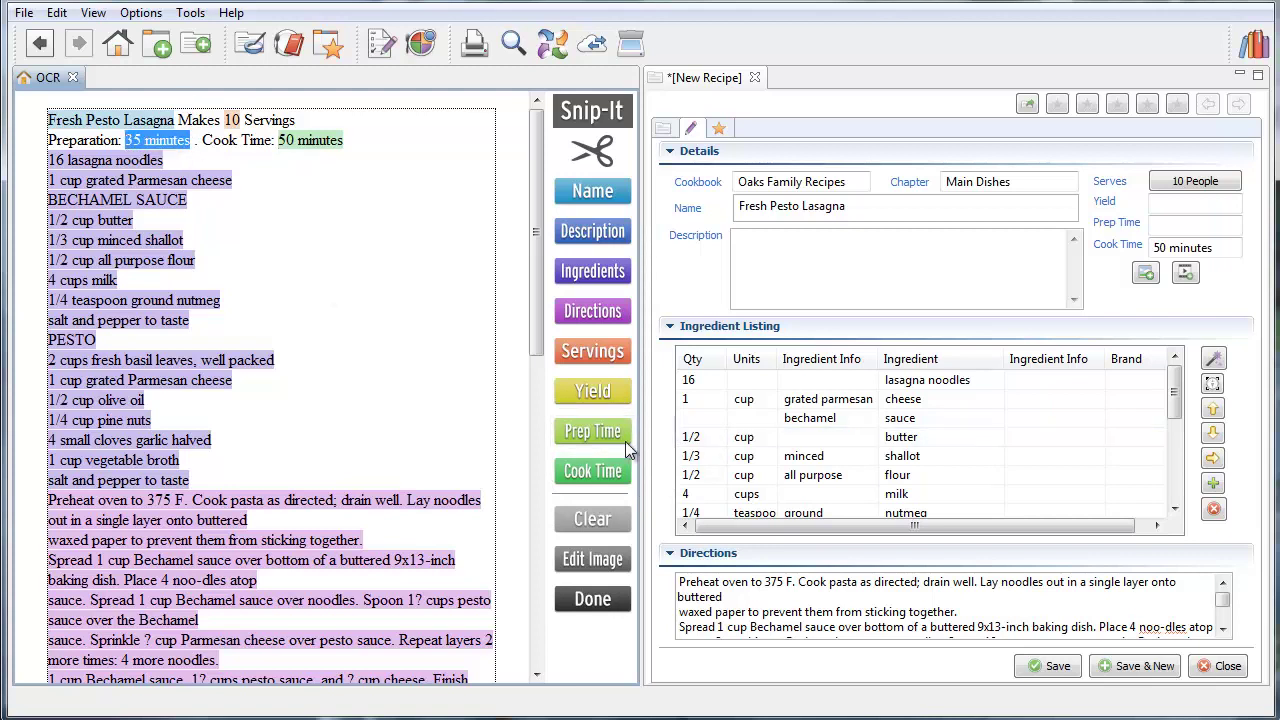
{"action": "left_click", "coordinate": [594, 433]}
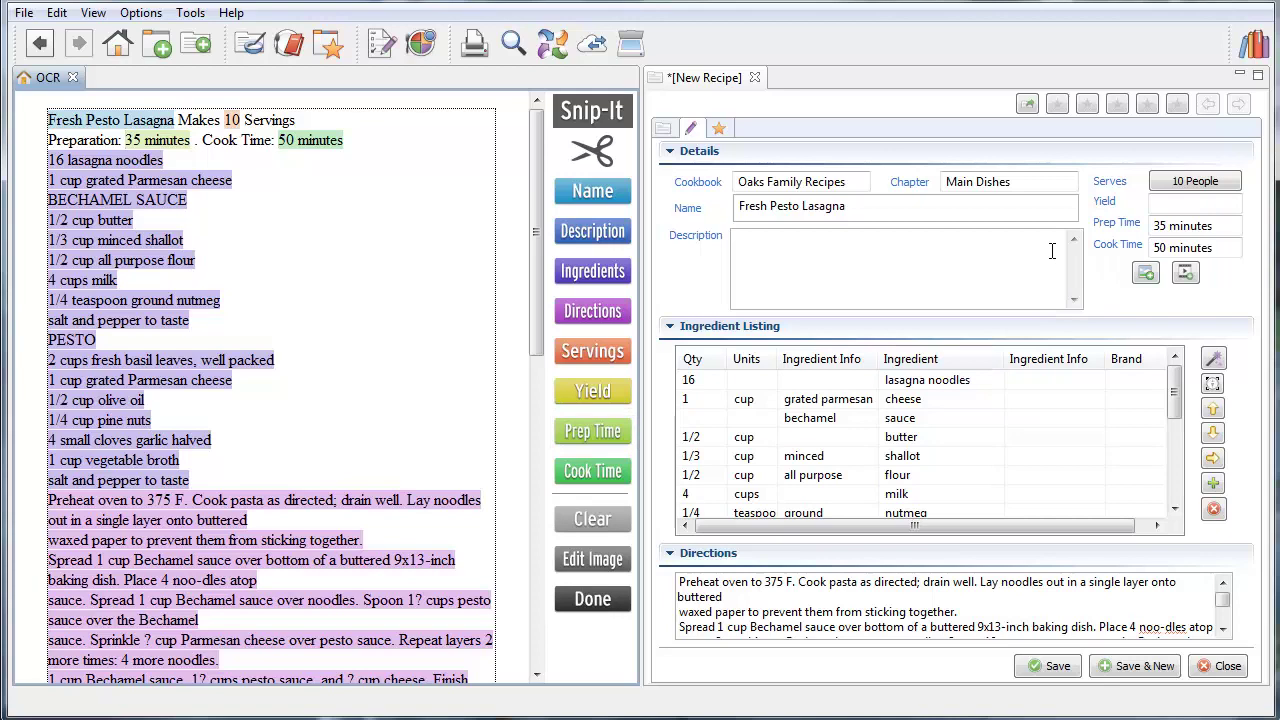
{"action": "left_click", "coordinate": [580, 603]}
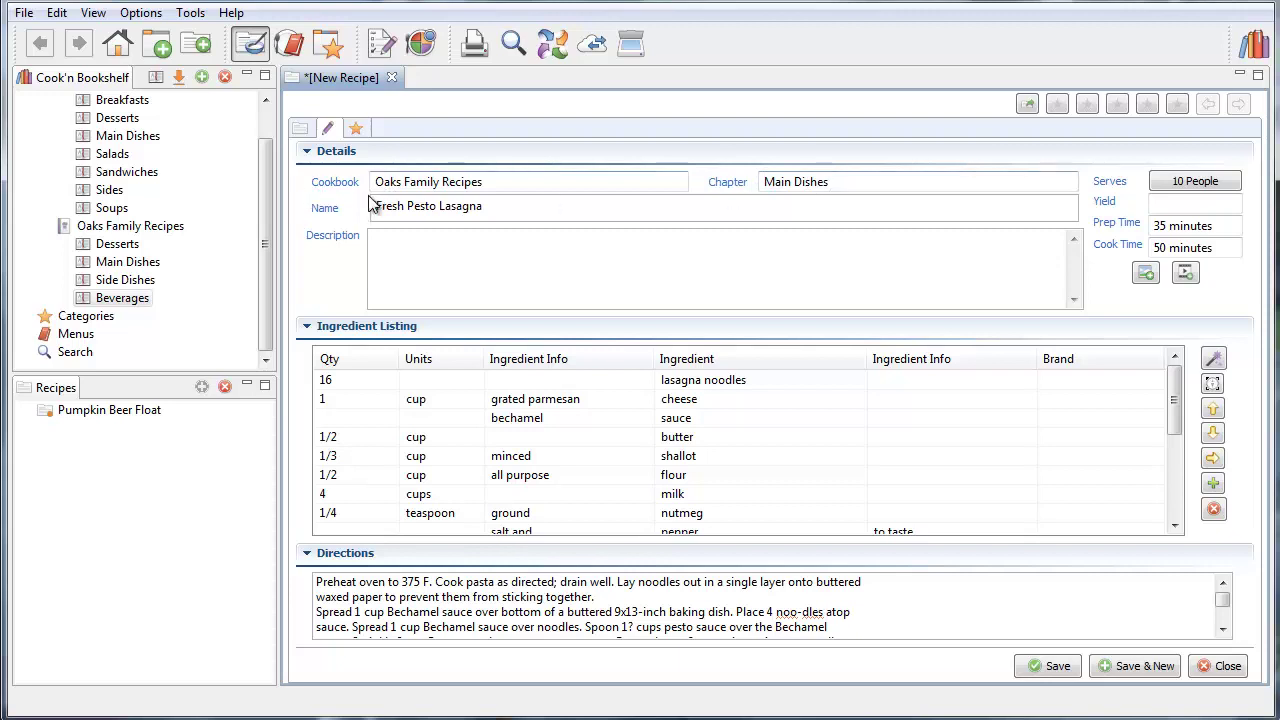
Save the new recipe and open Fresh Pesto Lasagna from the Main Dishes chapter
{"action": "left_click", "coordinate": [1030, 668]}
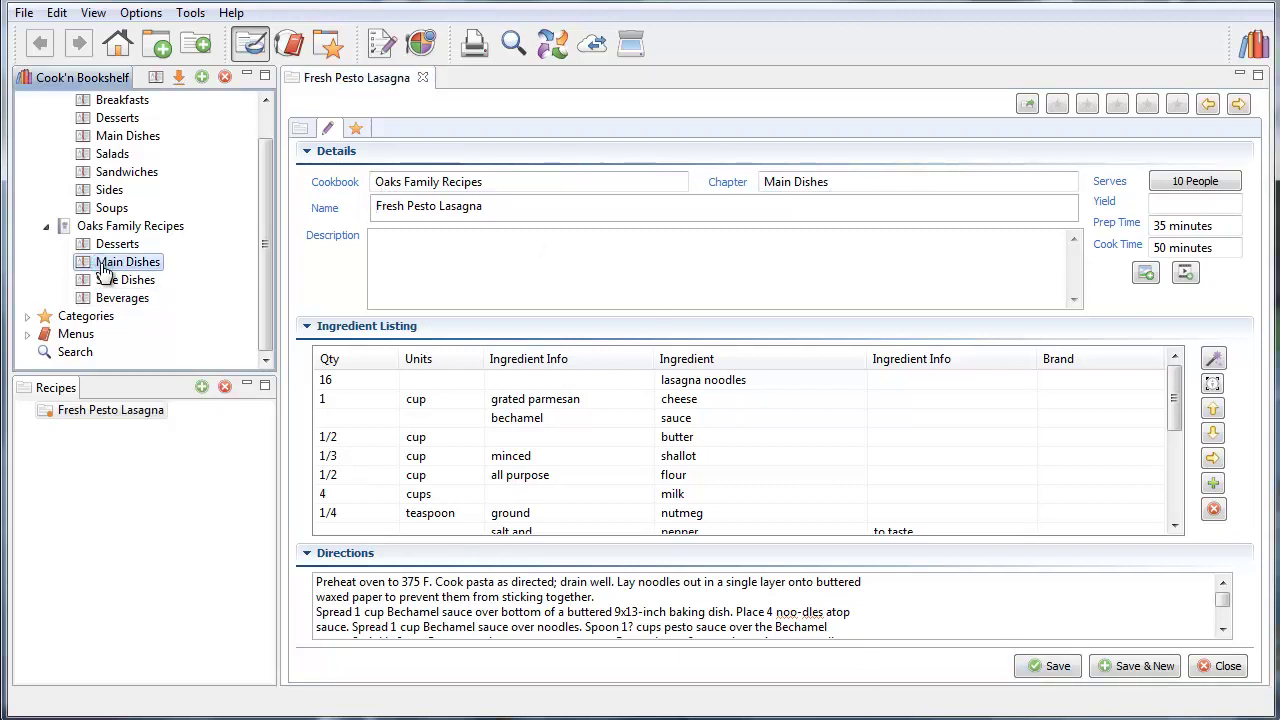
{"action": "left_click", "coordinate": [110, 263]}
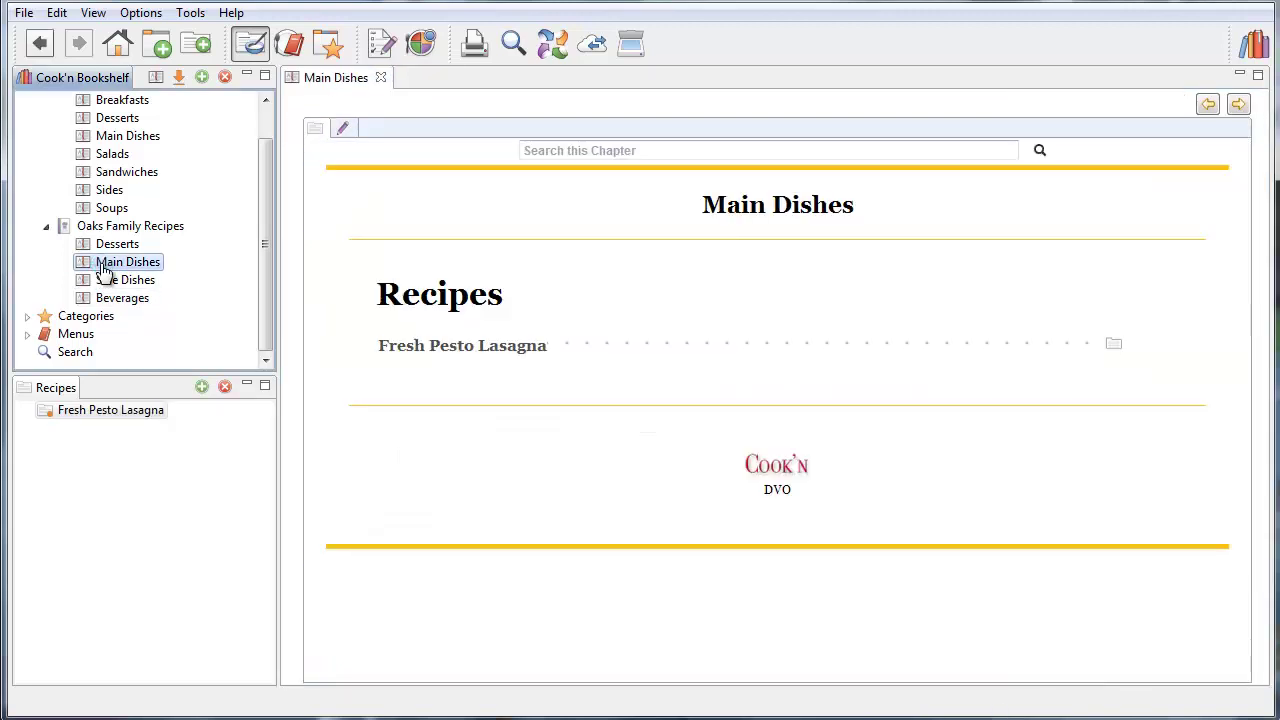
{"action": "left_click", "coordinate": [443, 347]}
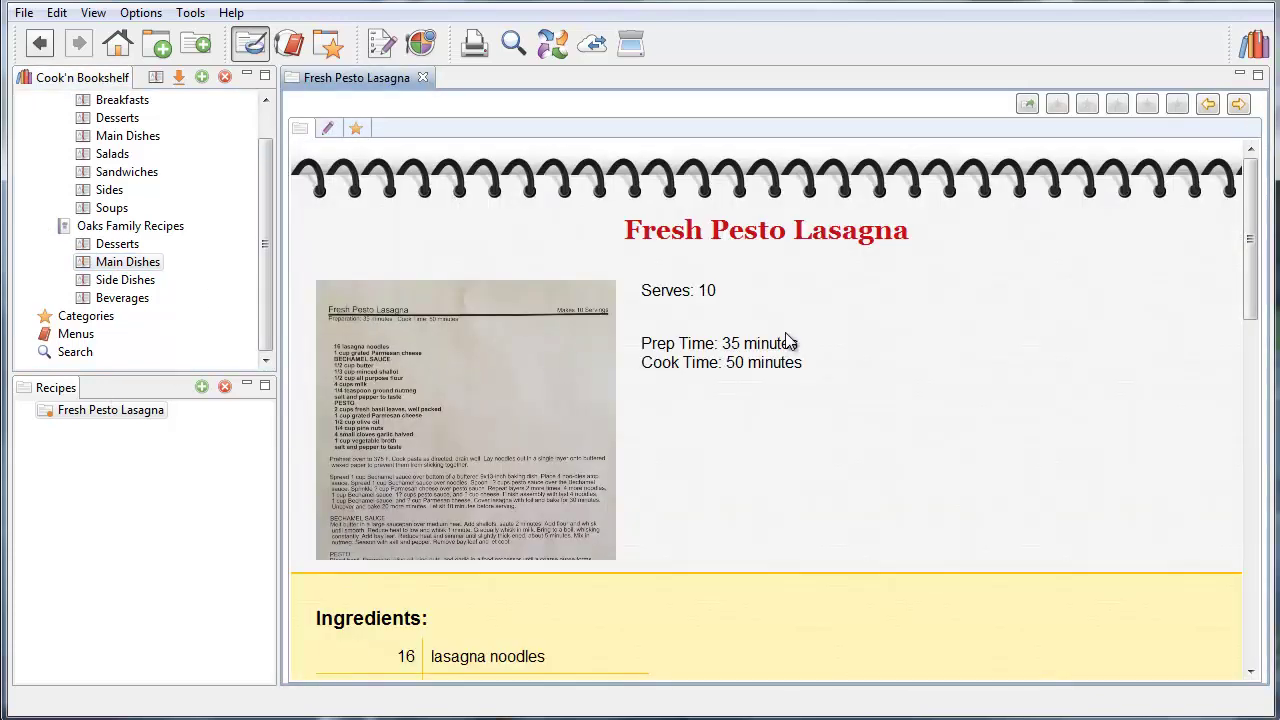
View the recipe's scan photo enlarged, close it, and return to Cook'n Home
{"action": "scroll", "coordinate": [851, 356], "scroll_direction": "down", "scroll_amount": 10}
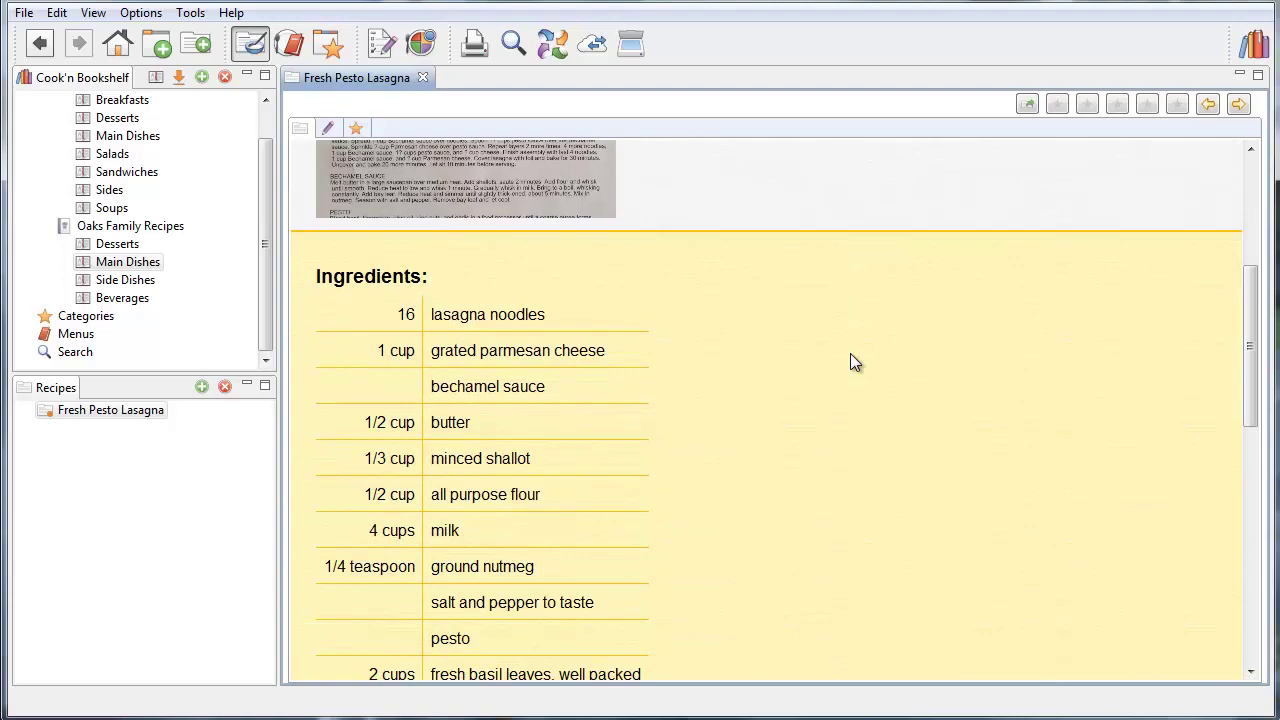
{"action": "scroll", "coordinate": [851, 356], "scroll_direction": "down", "scroll_amount": 2}
{"action": "scroll", "coordinate": [851, 356], "scroll_direction": "up", "scroll_amount": 12}
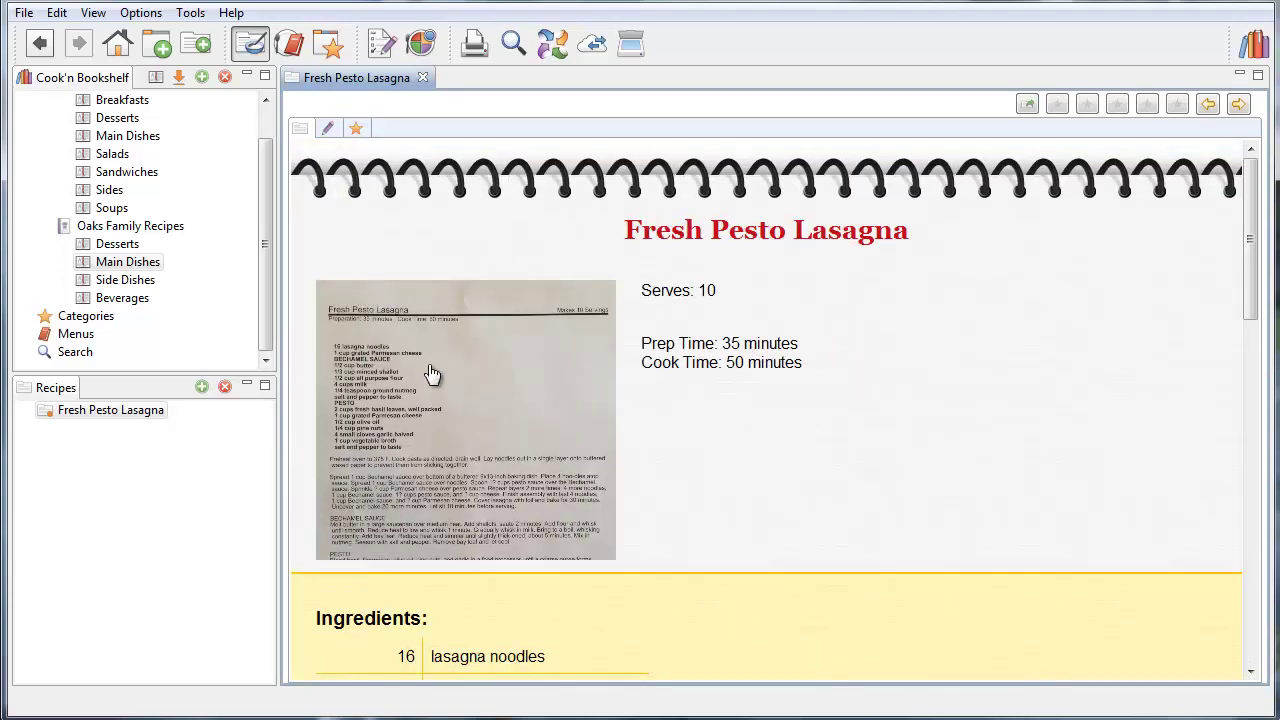
{"action": "left_click", "coordinate": [432, 374]}
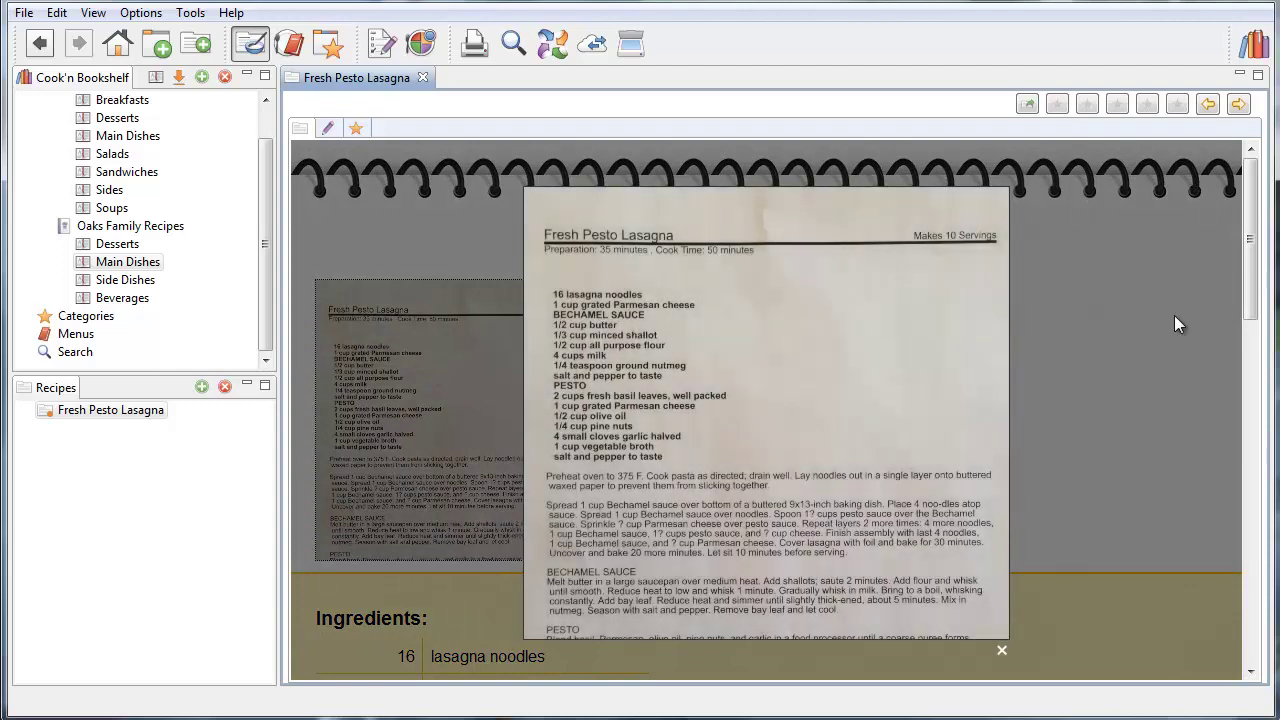
{"action": "left_click", "coordinate": [1174, 315]}
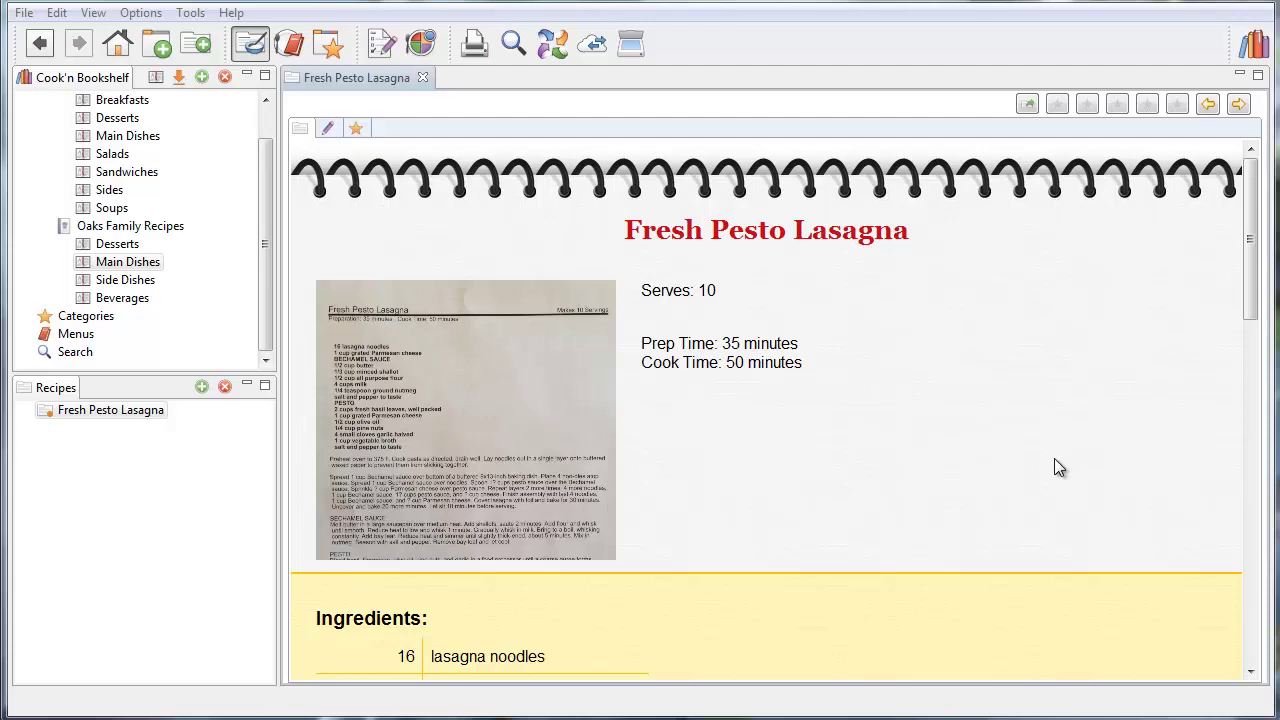
{"action": "left_click", "coordinate": [117, 43]}
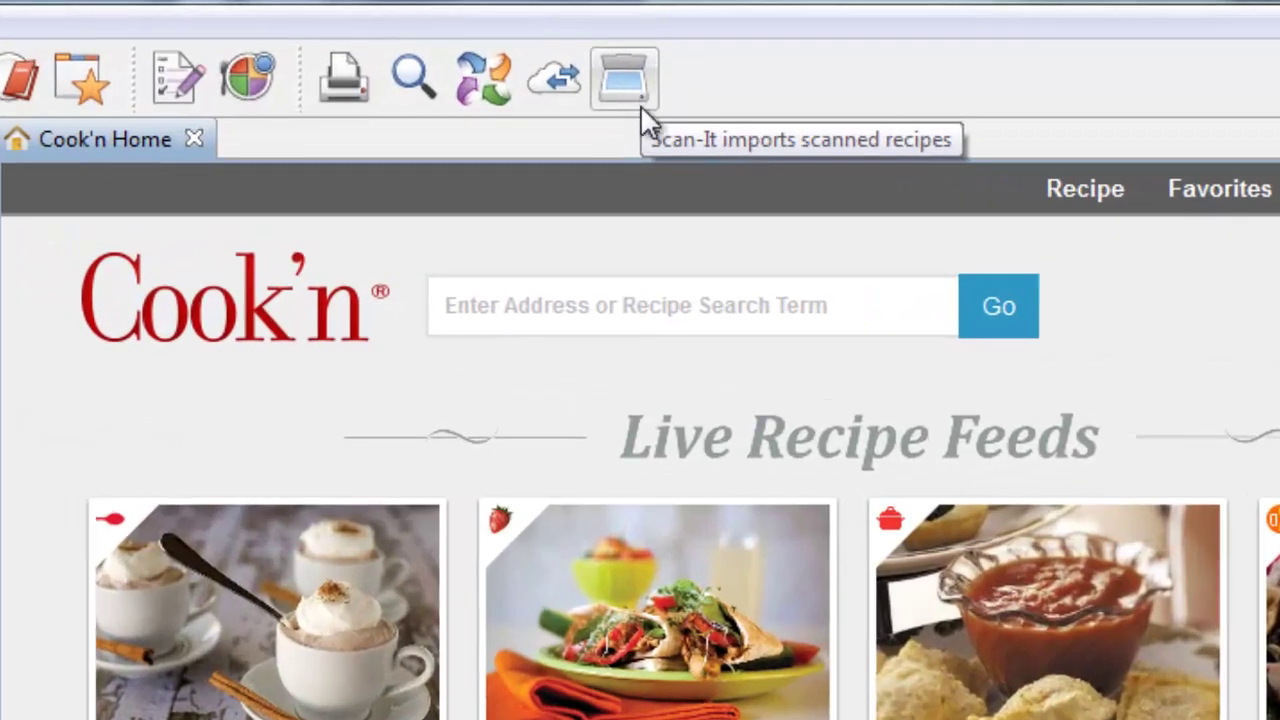
{"action": "left_click", "coordinate": [606, 312]}
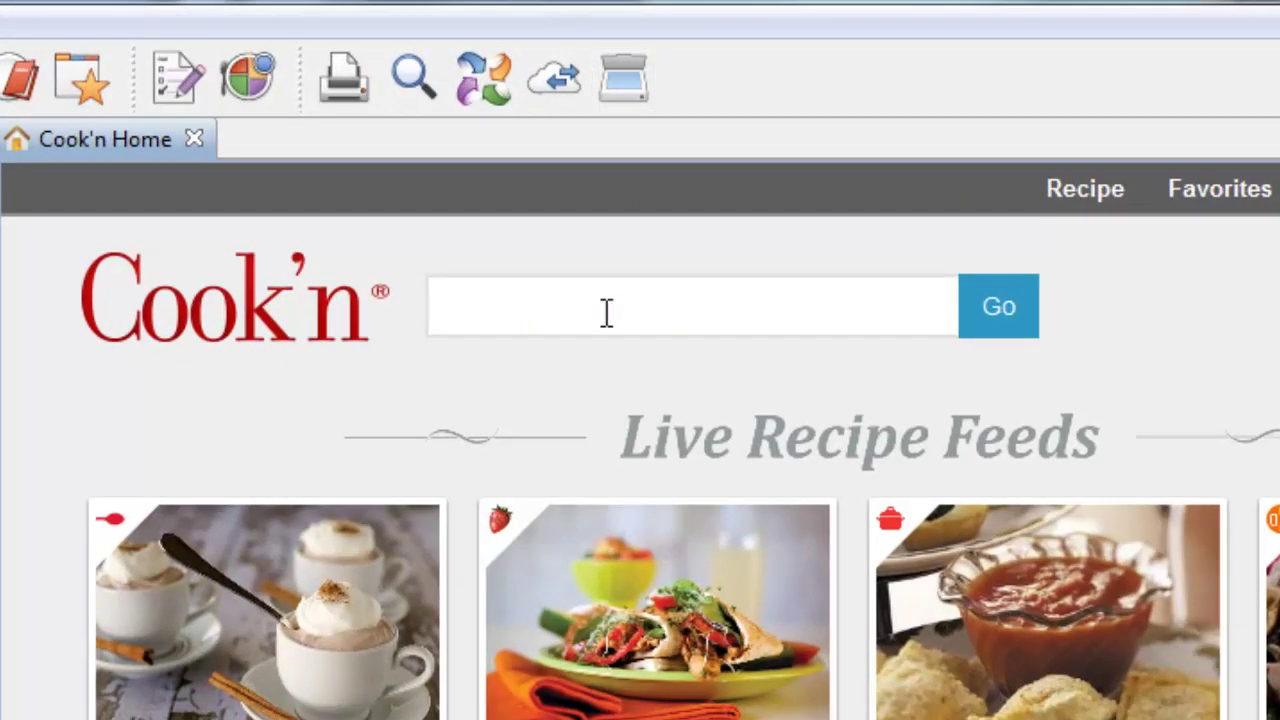
{"action": "type", "text": "www.pinter"}
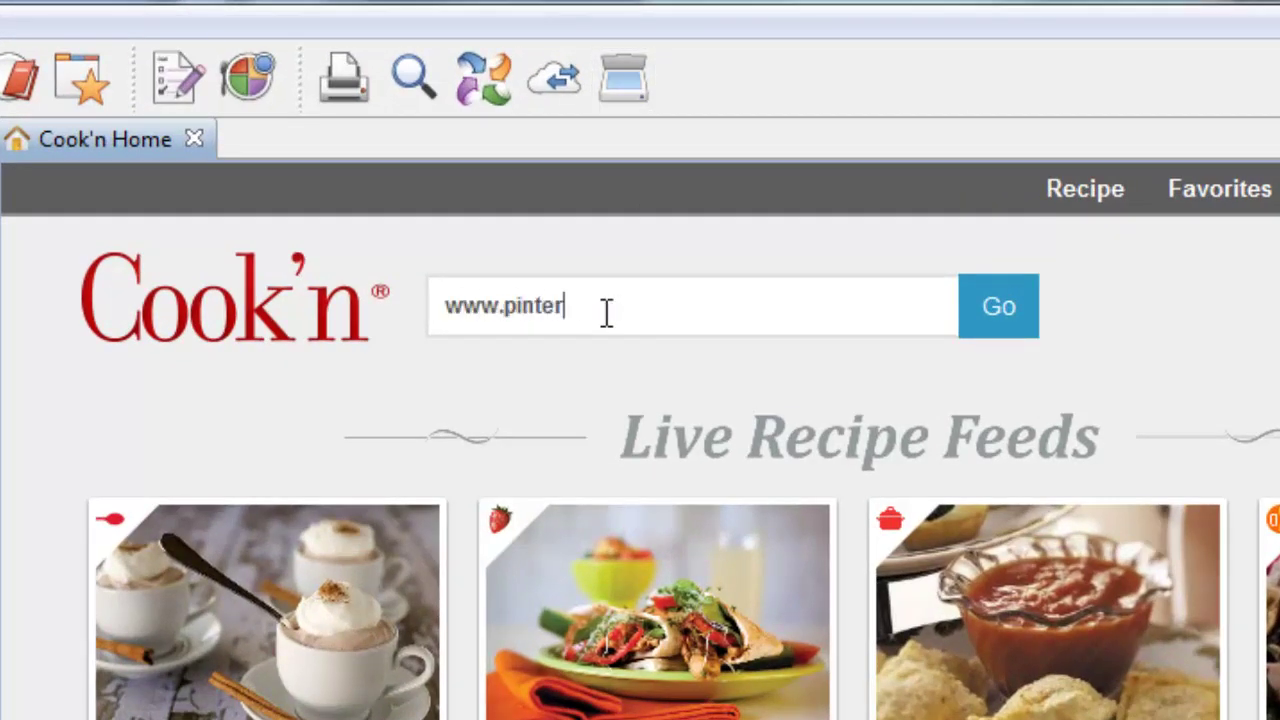
{"action": "type", "text": "est.com"}
{"action": "key", "text": "Return"}
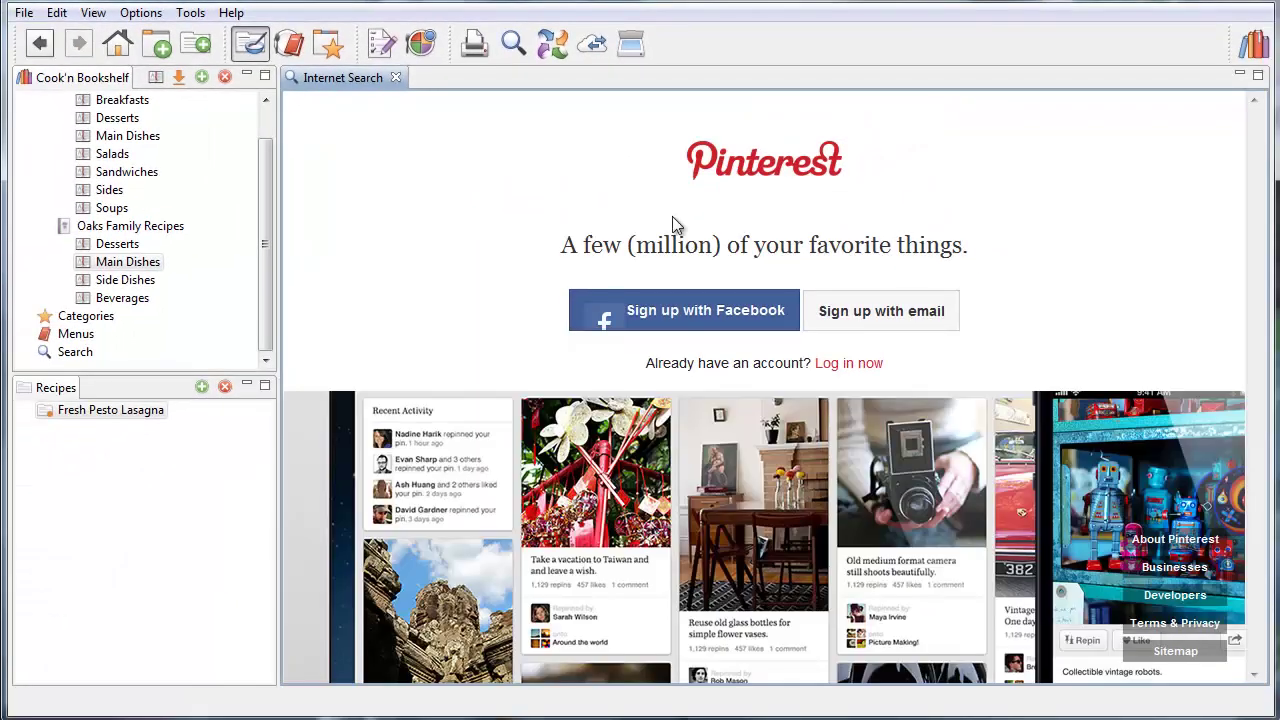
Log in to Pinterest with the account e-mail and password
{"action": "left_click", "coordinate": [833, 366]}
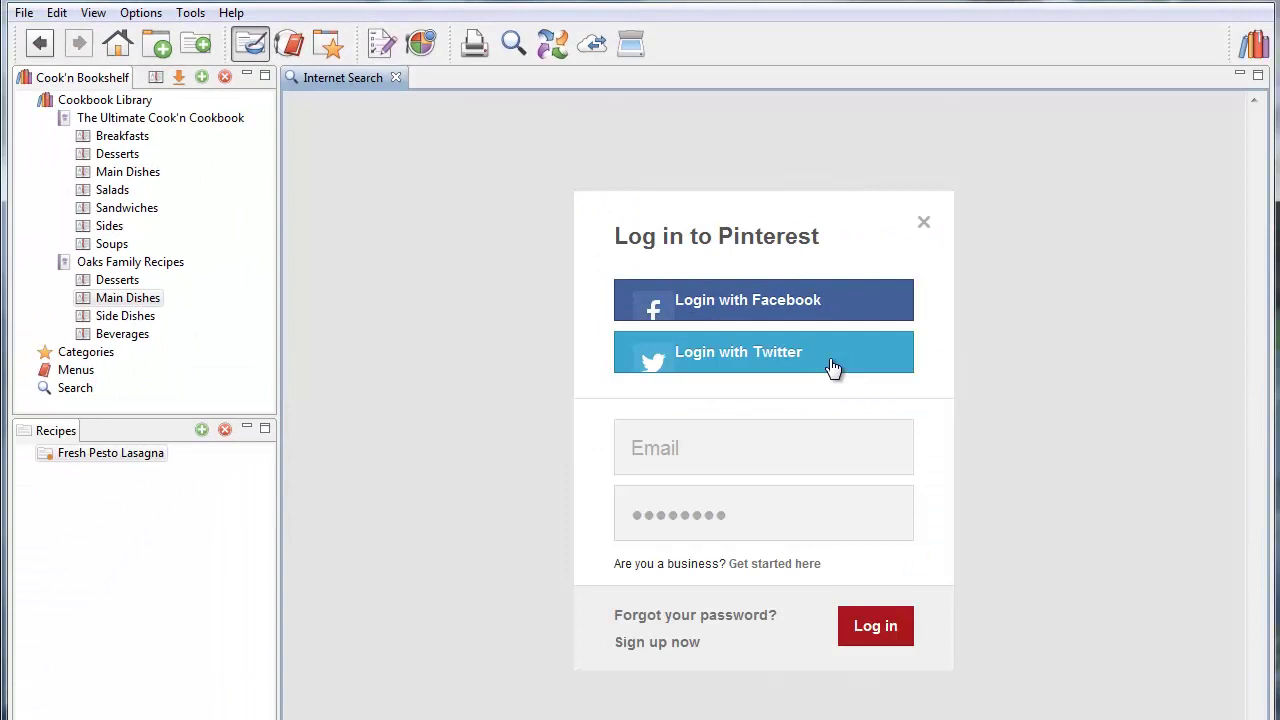
{"action": "left_click", "coordinate": [716, 438]}
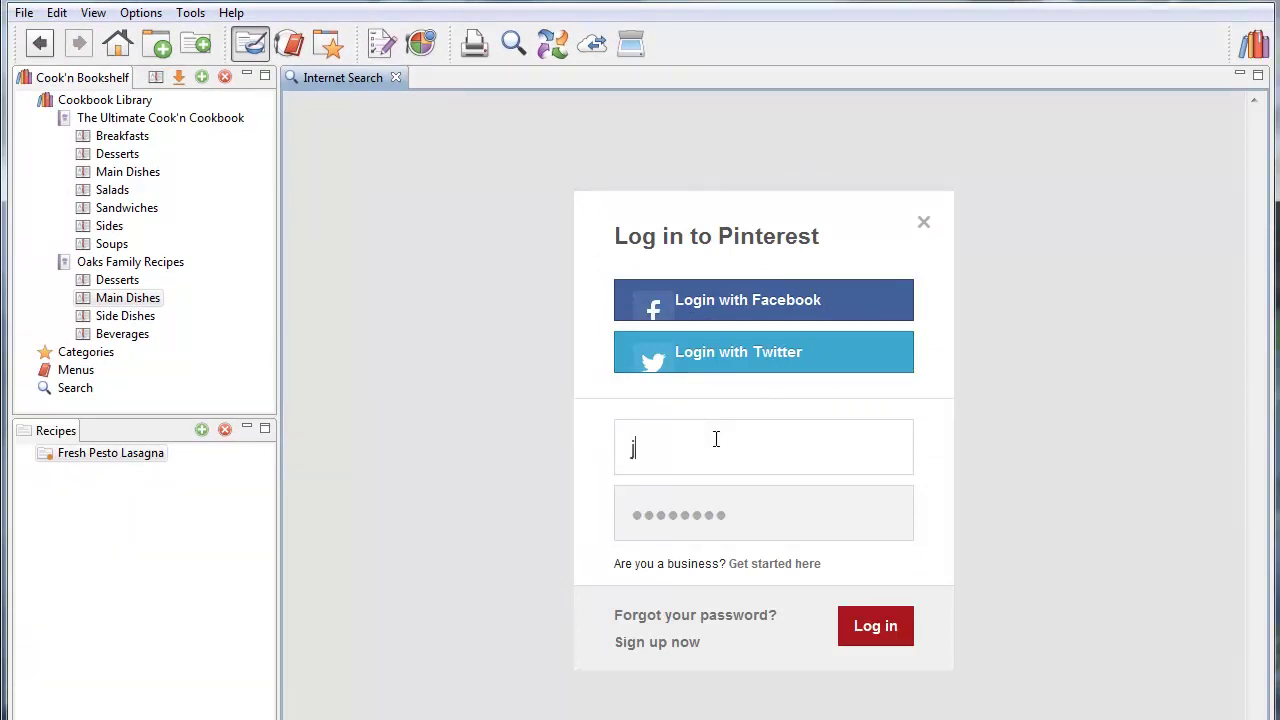
{"action": "key", "text": "Tab"}
{"action": "type", "text": "***********"}
{"action": "key", "text": "Return"}
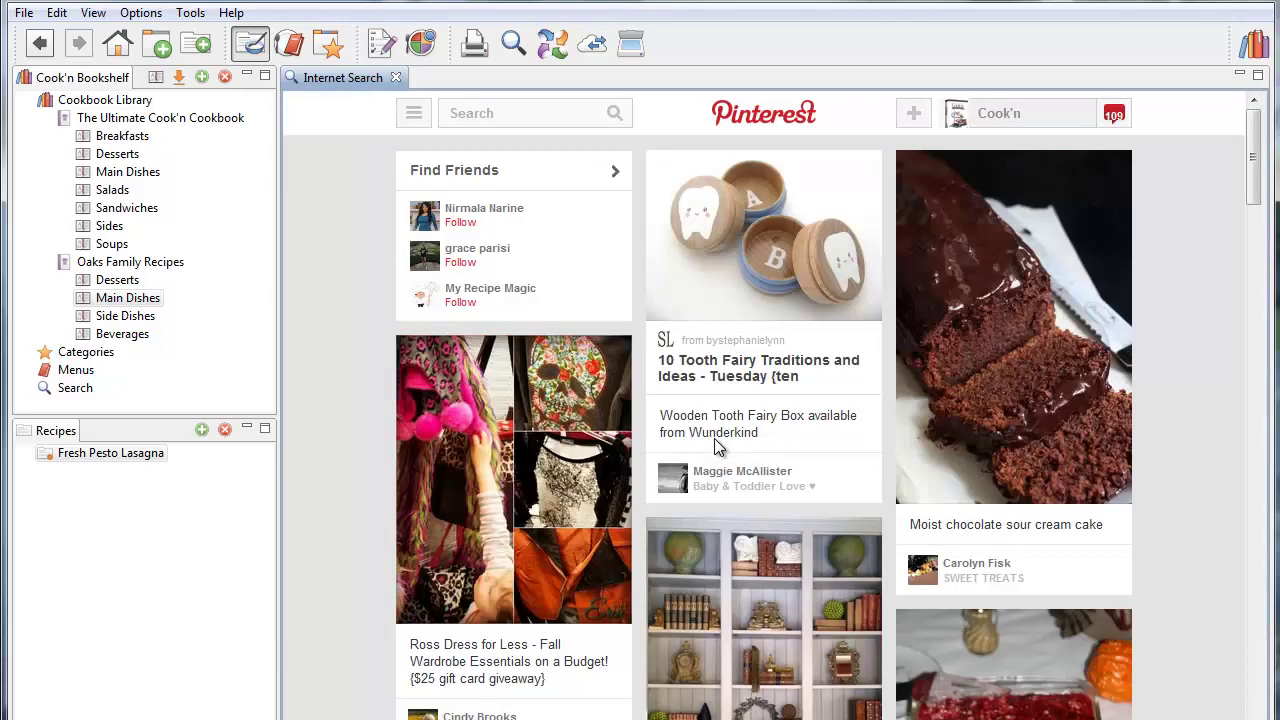
Open Pinterest's Recipe of the Day board and Capture its recipes into a new Cook'n cookbook
{"action": "mouse_move", "coordinate": [1020, 121]}
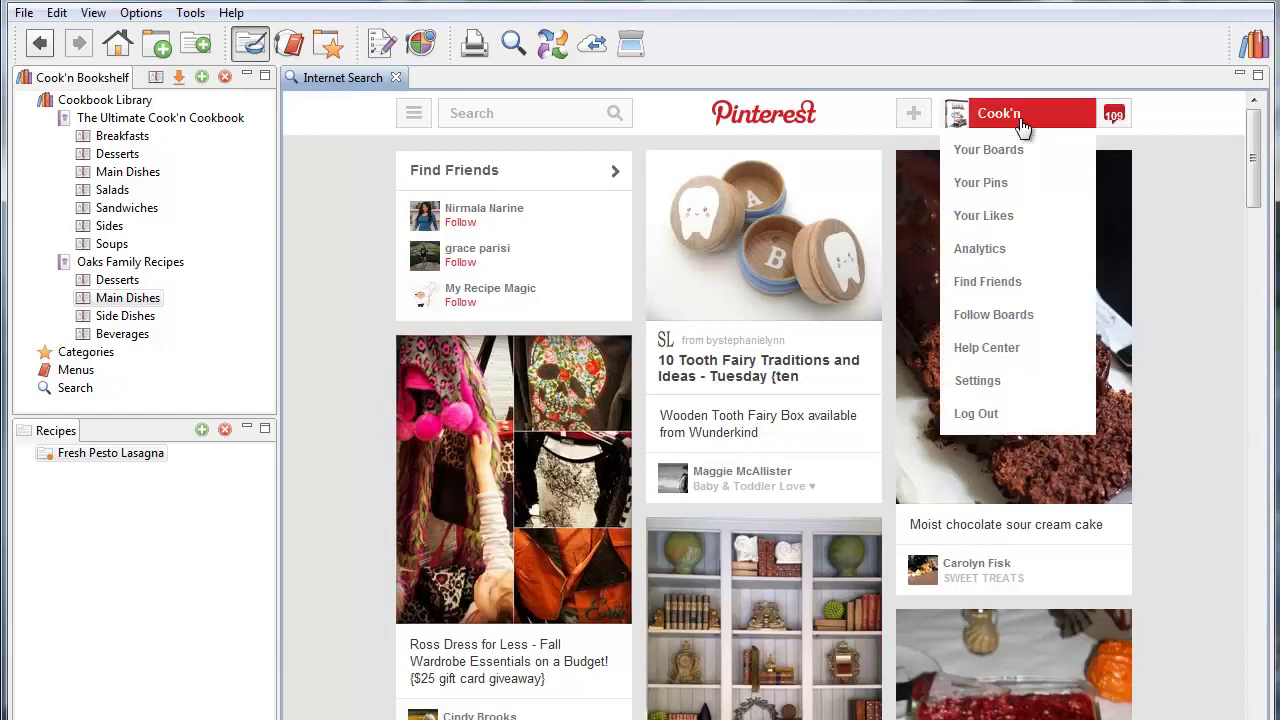
{"action": "left_click", "coordinate": [1010, 160]}
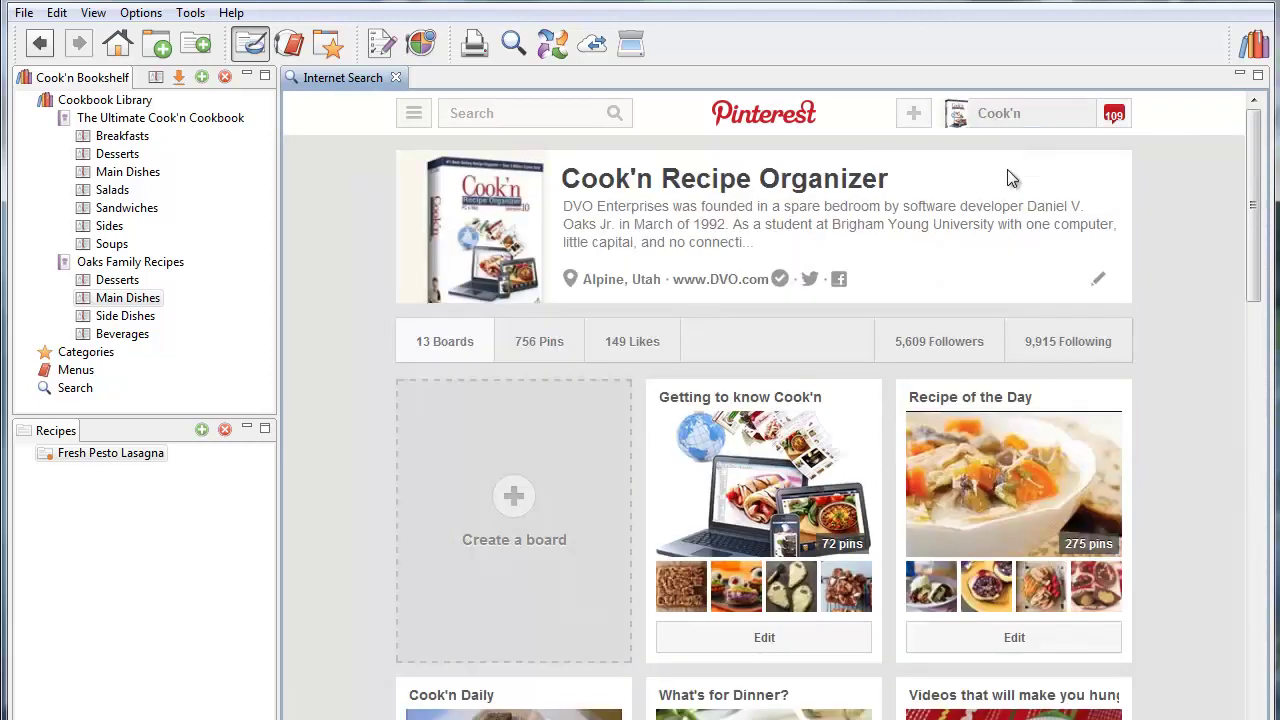
{"action": "mouse_move", "coordinate": [1013, 477]}
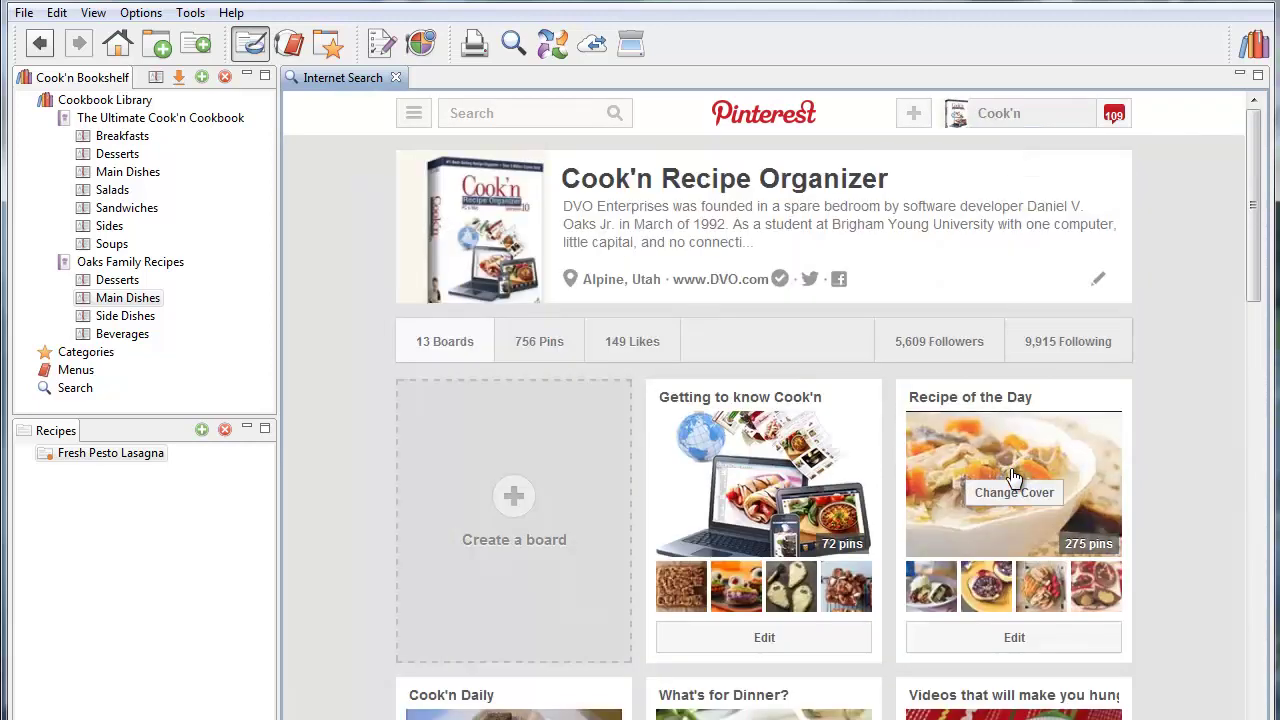
{"action": "left_click", "coordinate": [1013, 477]}
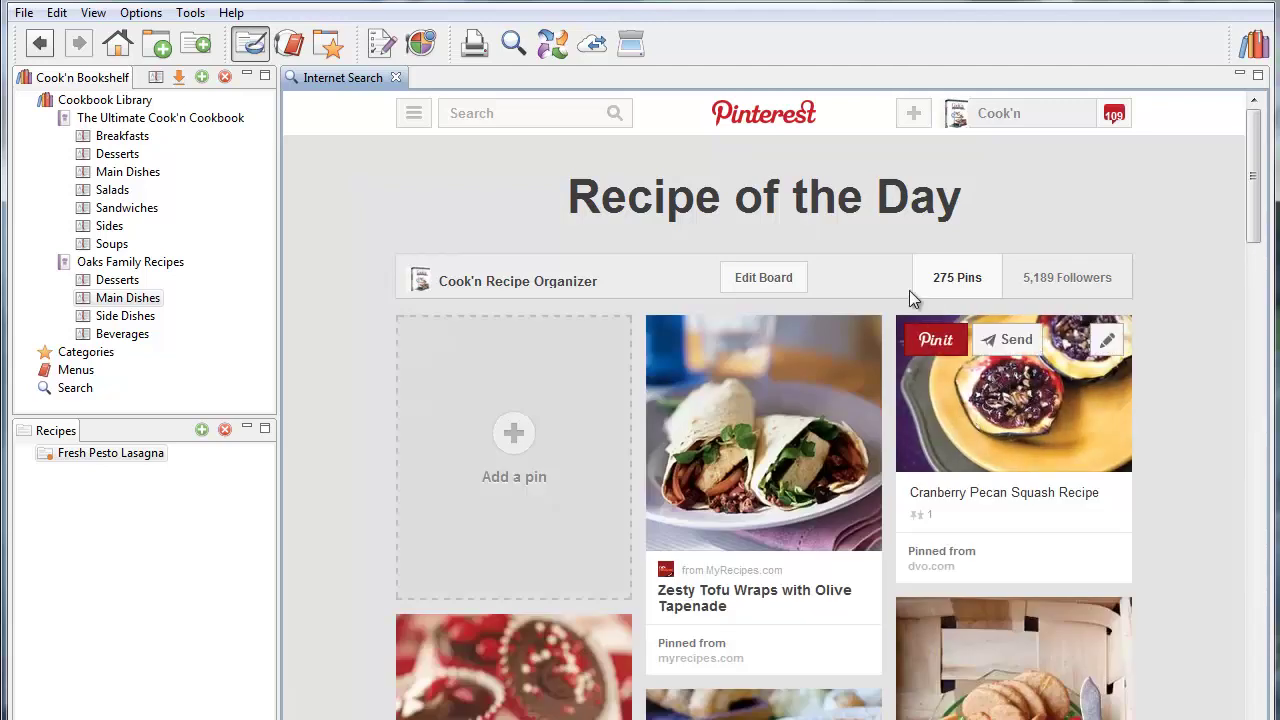
{"action": "left_click", "coordinate": [553, 43]}
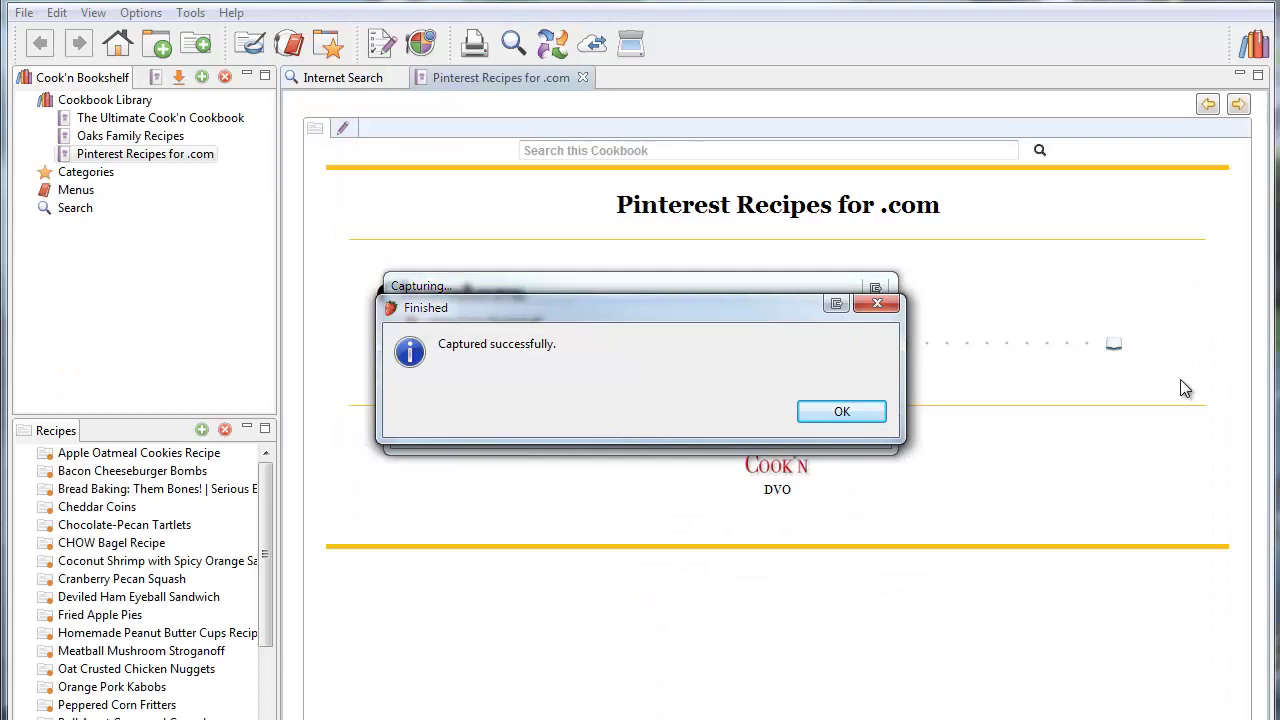
Dismiss the capture notice and open Ultimate Sunday Roast from the Recipe of the Day chapter
{"action": "left_click", "coordinate": [842, 411]}
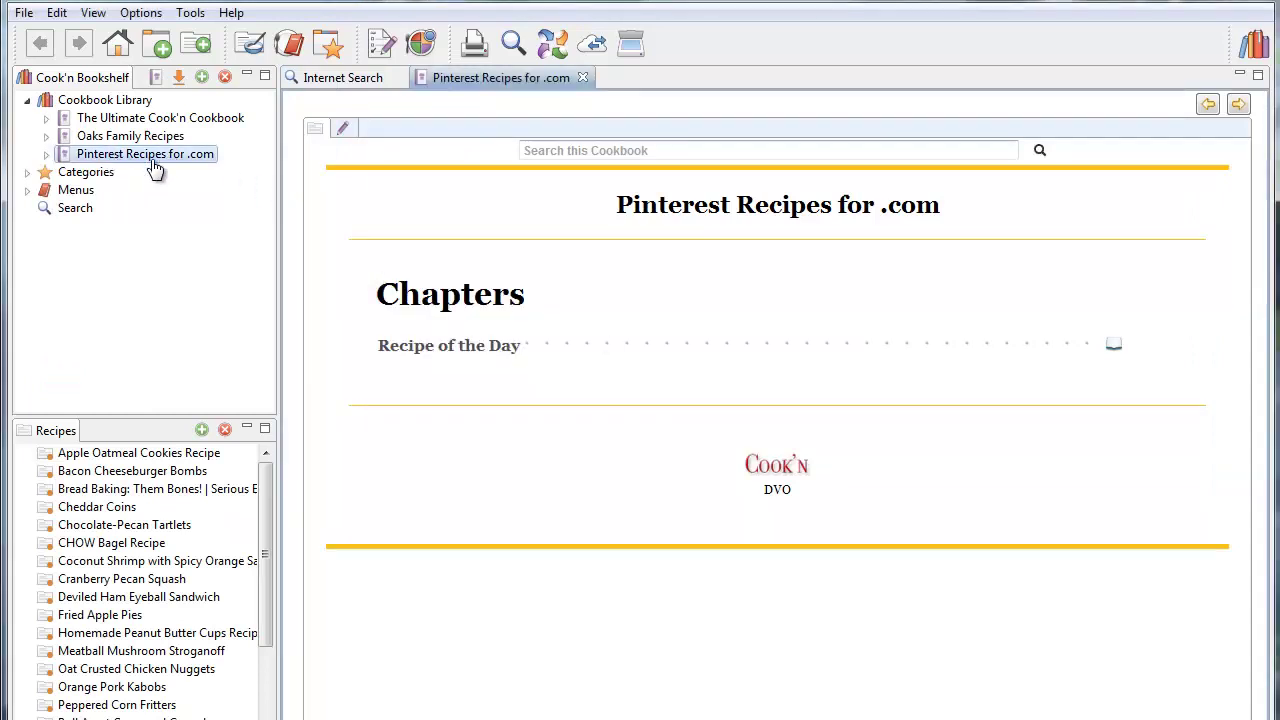
{"action": "double_click", "coordinate": [96, 158]}
{"action": "left_click", "coordinate": [104, 174]}
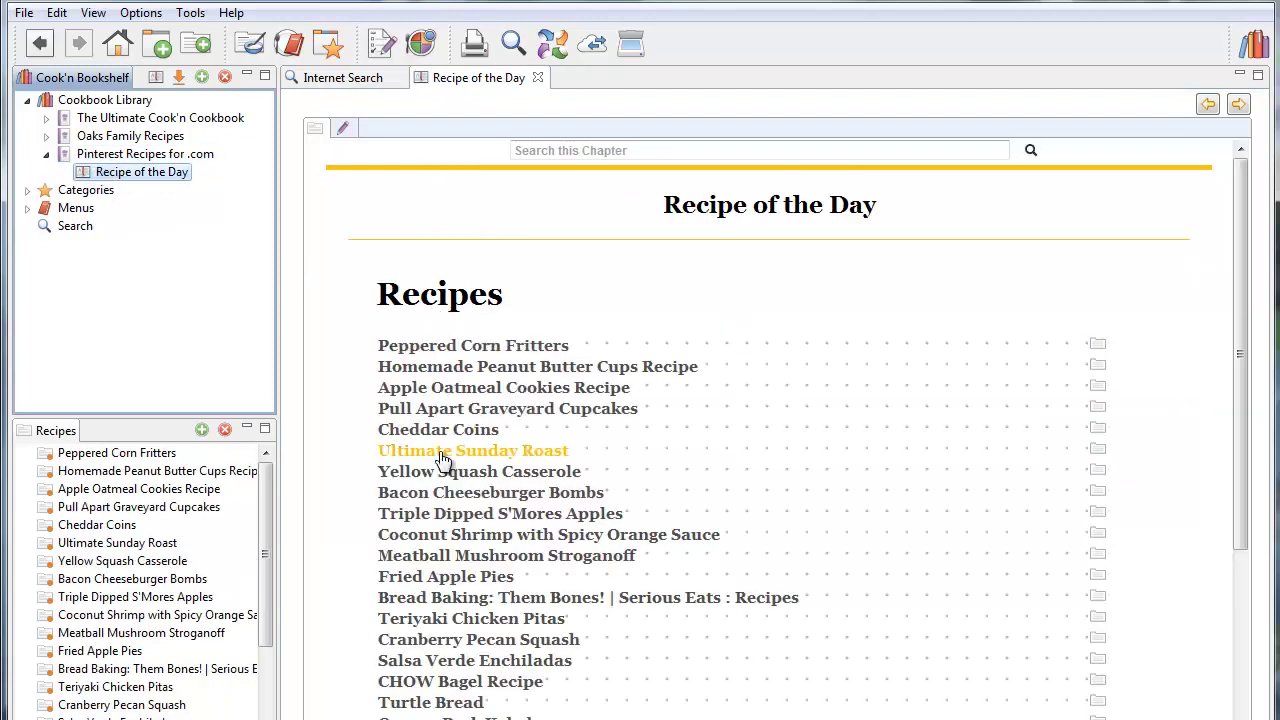
{"action": "left_click", "coordinate": [442, 453]}
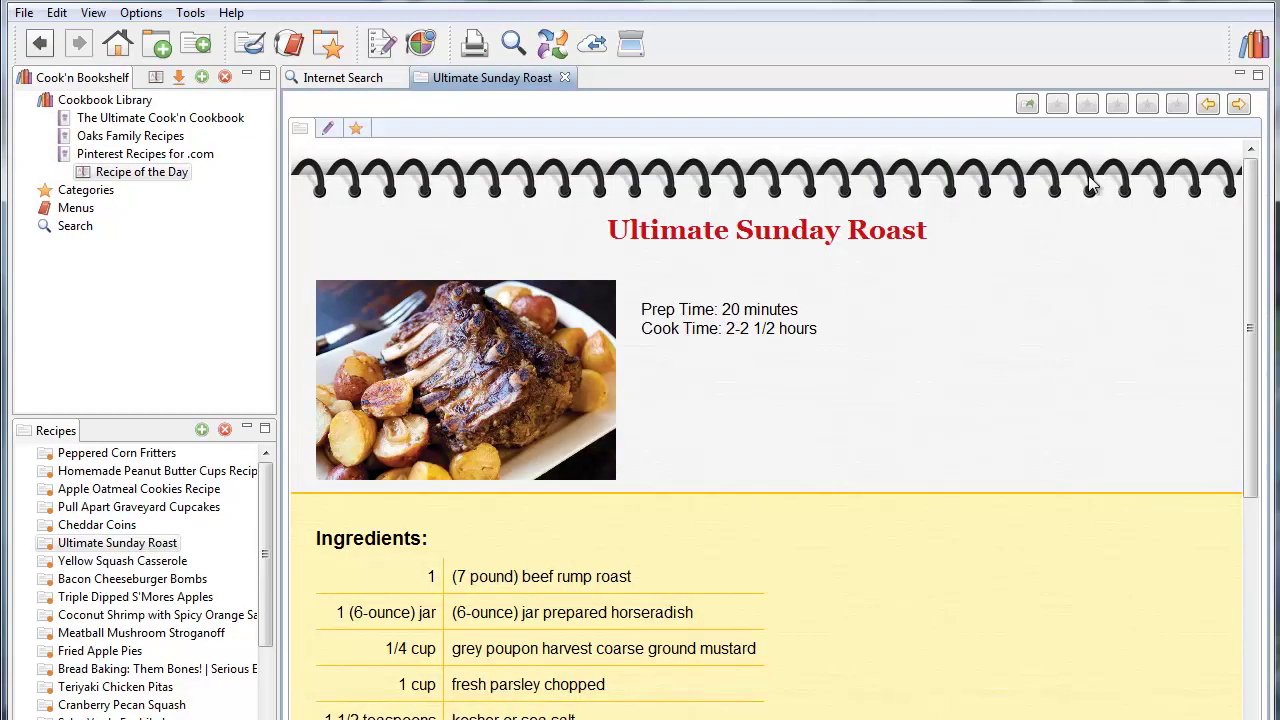
Page forward through five more captured recipes, then return to Cook'n Home
{"action": "left_click", "coordinate": [1239, 105]}
{"action": "left_click", "coordinate": [1239, 105]}
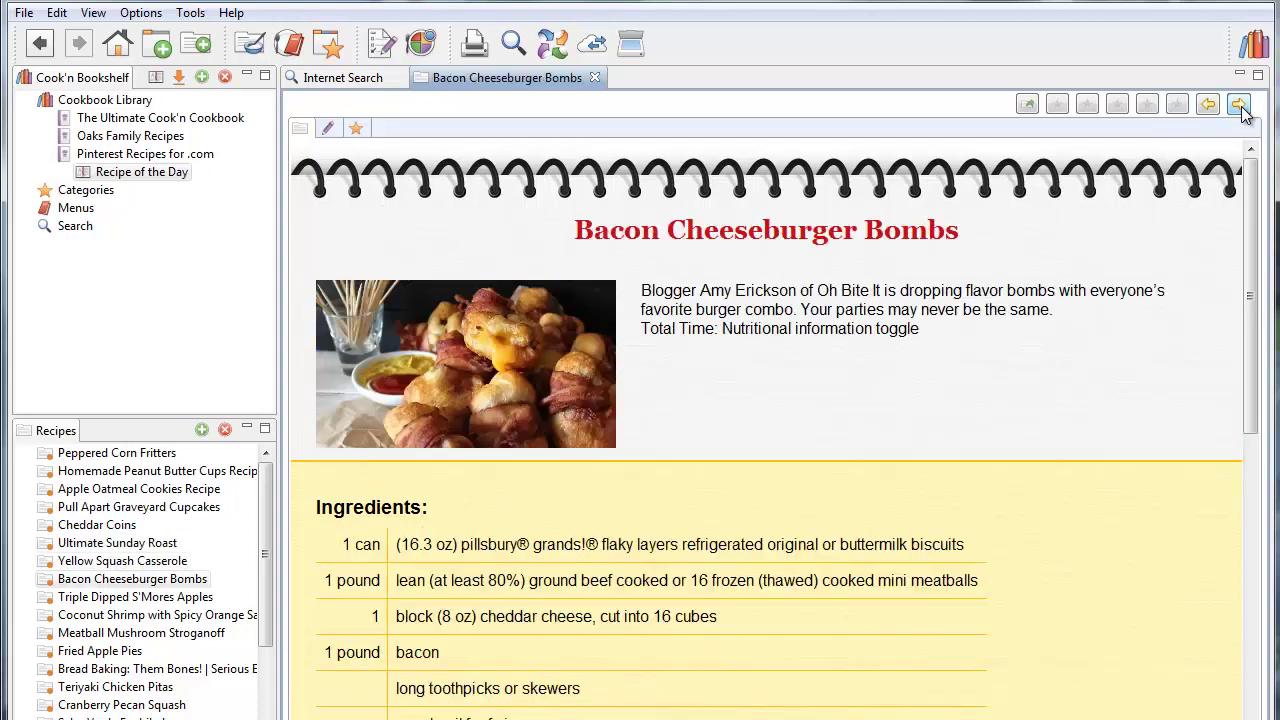
{"action": "left_click", "coordinate": [1239, 105]}
{"action": "left_click", "coordinate": [1239, 105]}
{"action": "left_click", "coordinate": [1239, 105]}
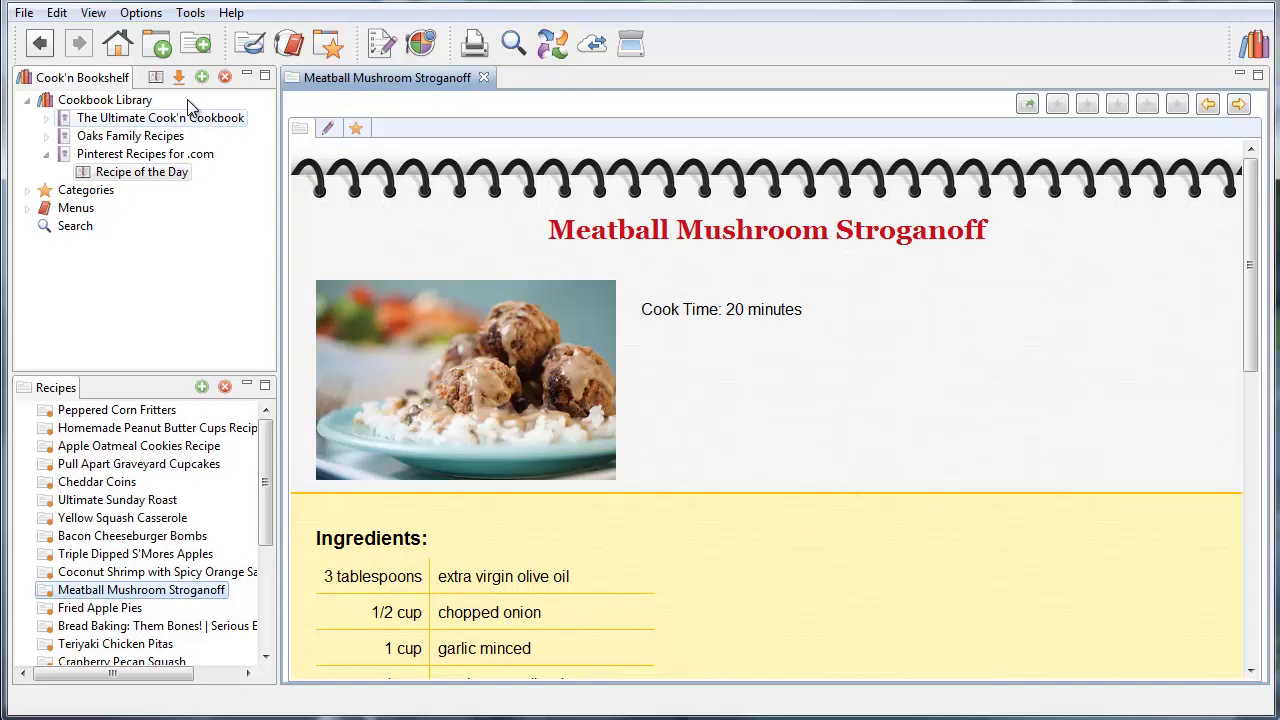
{"action": "left_click", "coordinate": [117, 43]}
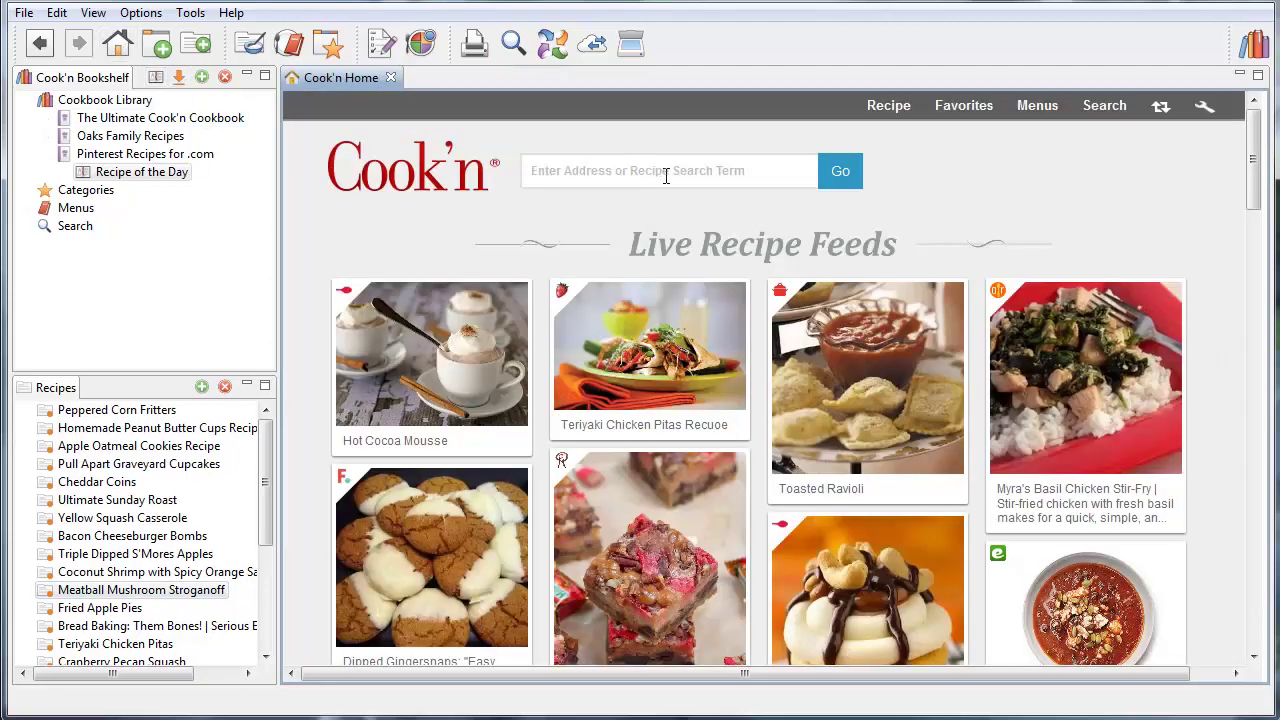
Load the Chocolate Pumpkin Chess Squares blog page and capture it as a new recipe
{"action": "left_click", "coordinate": [666, 176]}
{"action": "type", "text": "http://www.sixsistersstuff.com/2013/10/chocolate-pumpkin-chess-squares.html"}
{"action": "key", "text": "Return"}
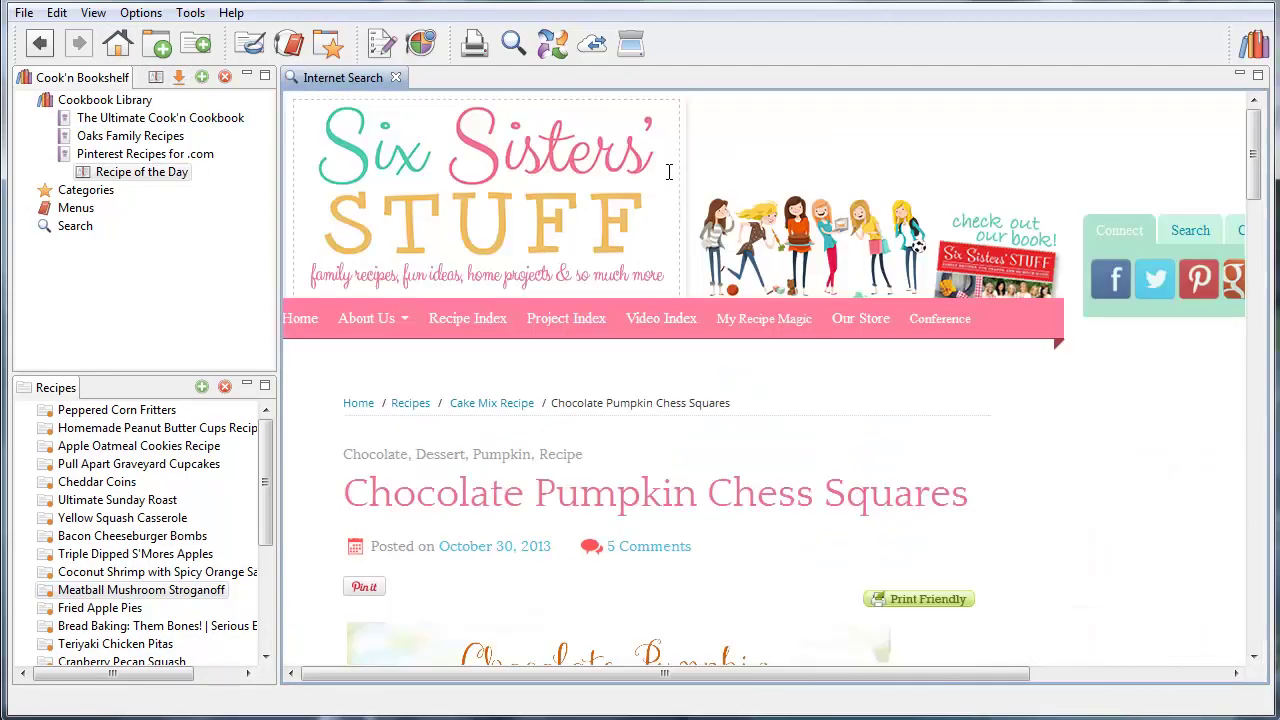
{"action": "scroll", "coordinate": [783, 354], "scroll_direction": "down", "scroll_amount": 4}
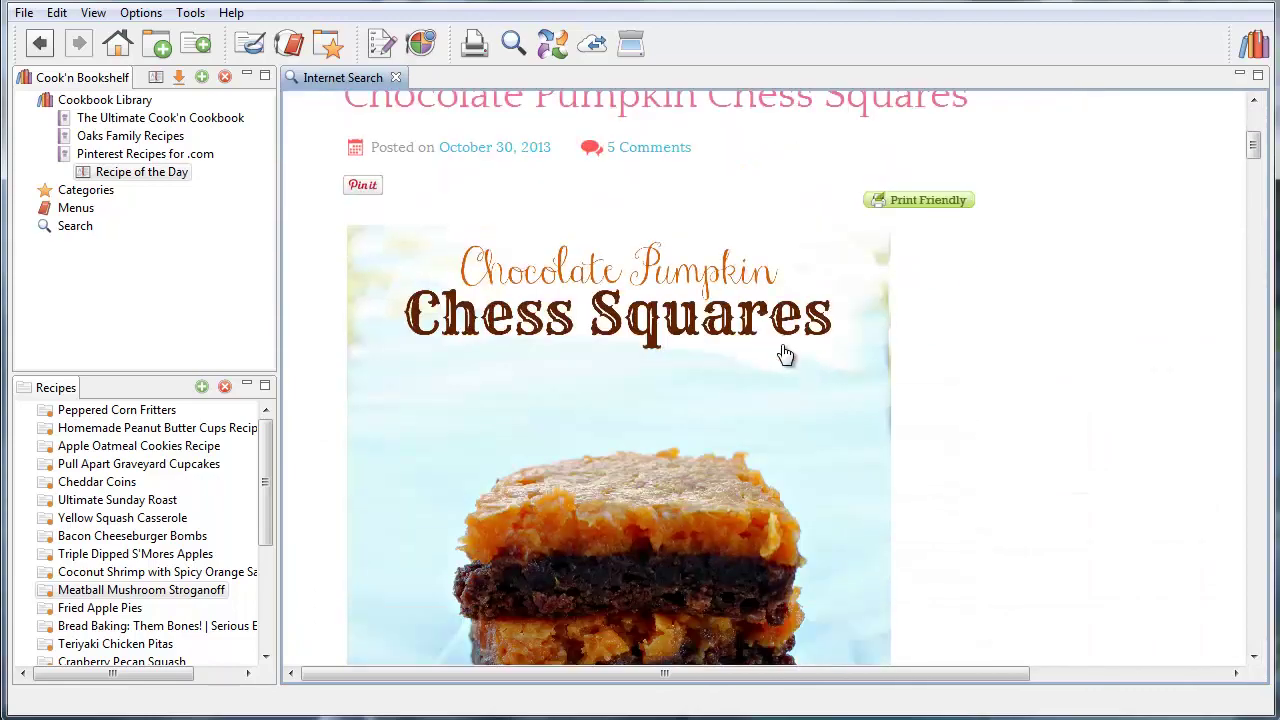
{"action": "scroll", "coordinate": [785, 350], "scroll_direction": "down", "scroll_amount": 7}
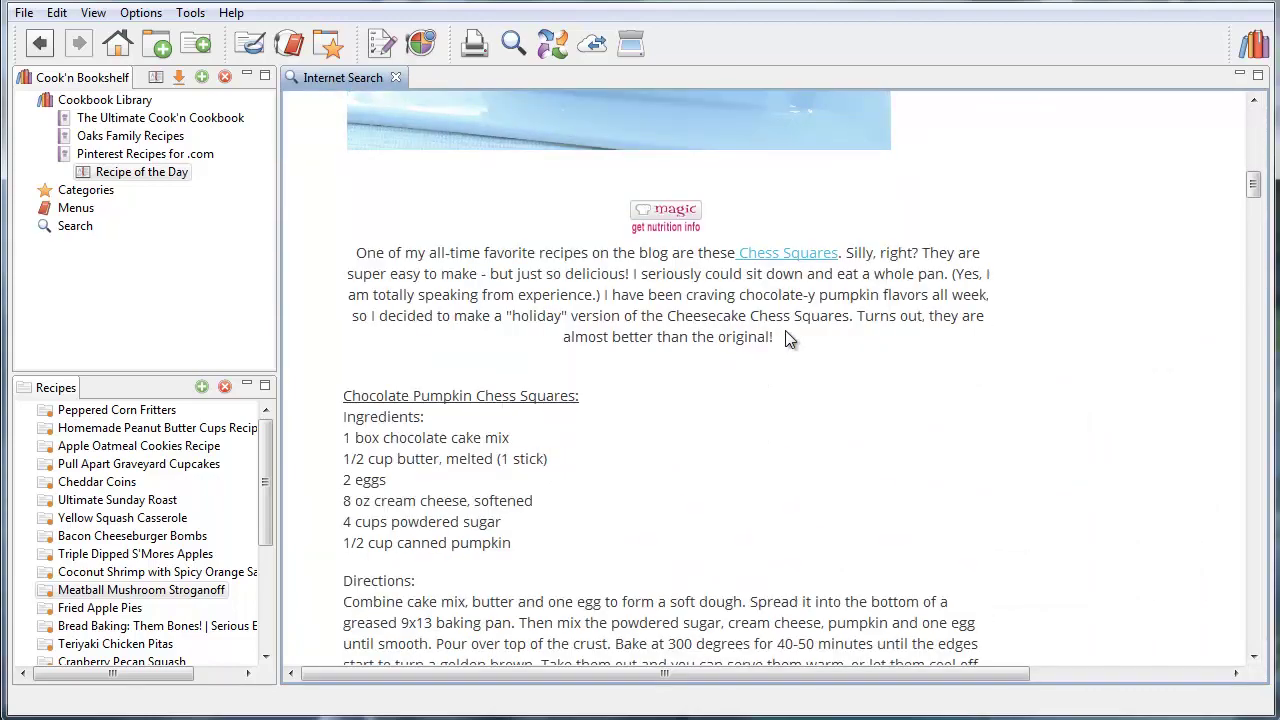
{"action": "scroll", "coordinate": [785, 339], "scroll_direction": "down", "scroll_amount": 2}
{"action": "scroll", "coordinate": [785, 340], "scroll_direction": "up", "scroll_amount": 2}
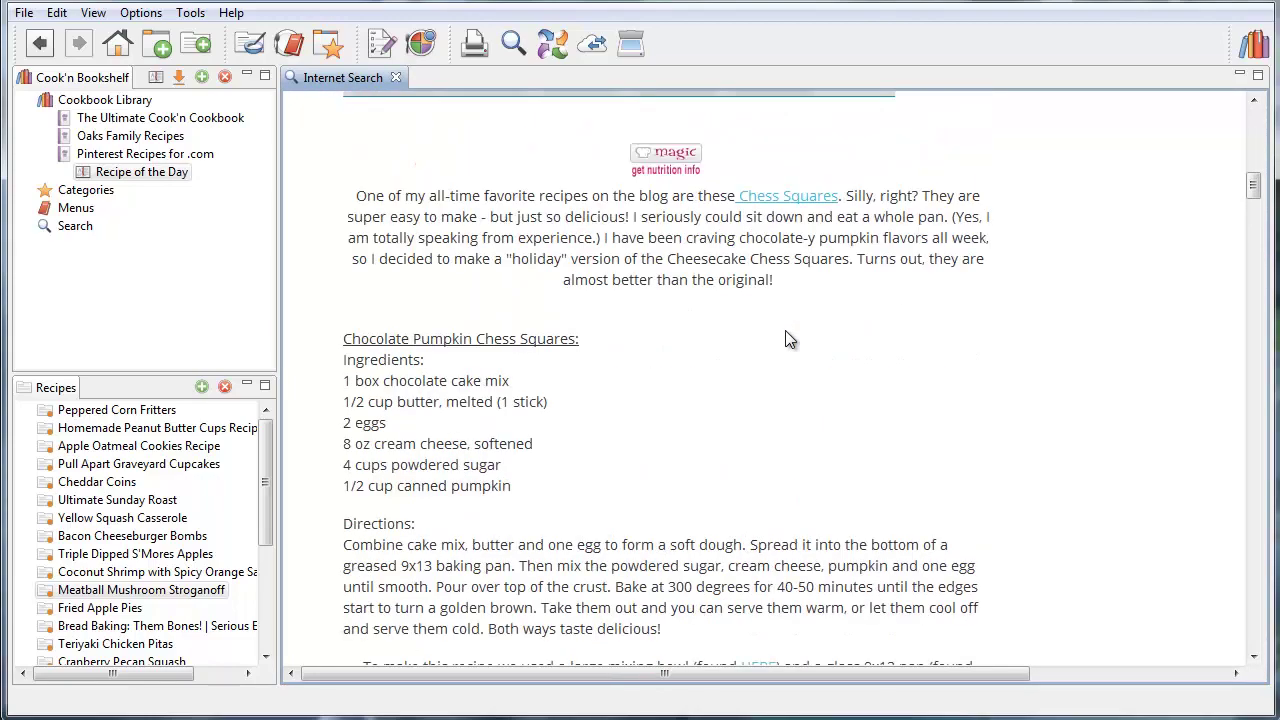
{"action": "left_click", "coordinate": [552, 45]}
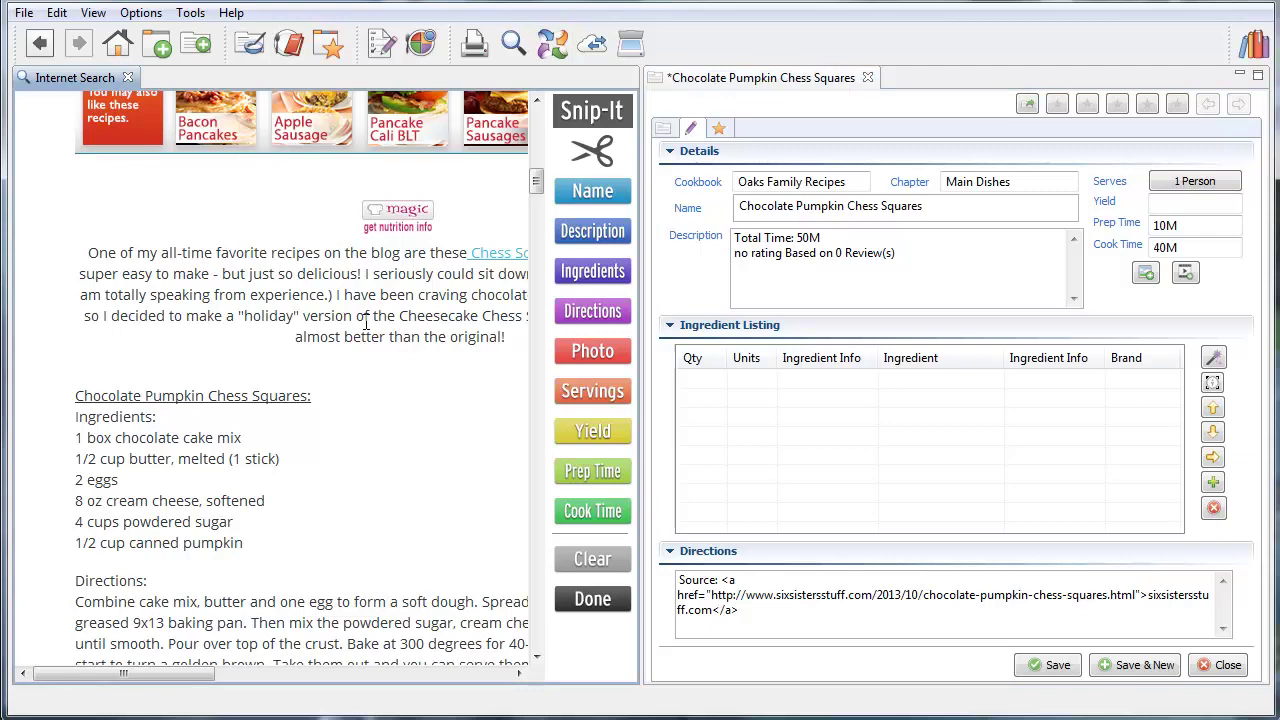
Snip the blog's intro paragraph into the description and delete the leftover time and rating lines
{"action": "scroll", "coordinate": [380, 315], "scroll_direction": "up", "scroll_amount": 4}
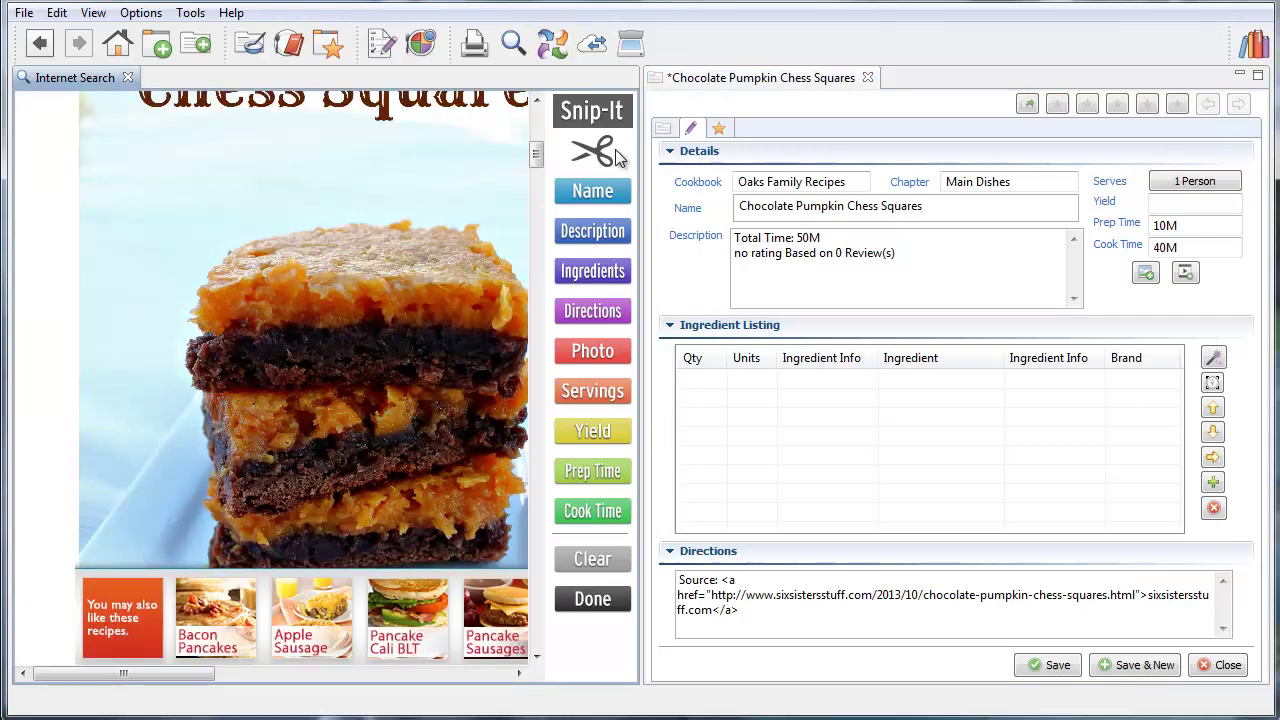
{"action": "left_click_drag", "start_coordinate": [537, 152], "coordinate": [77, 137]}
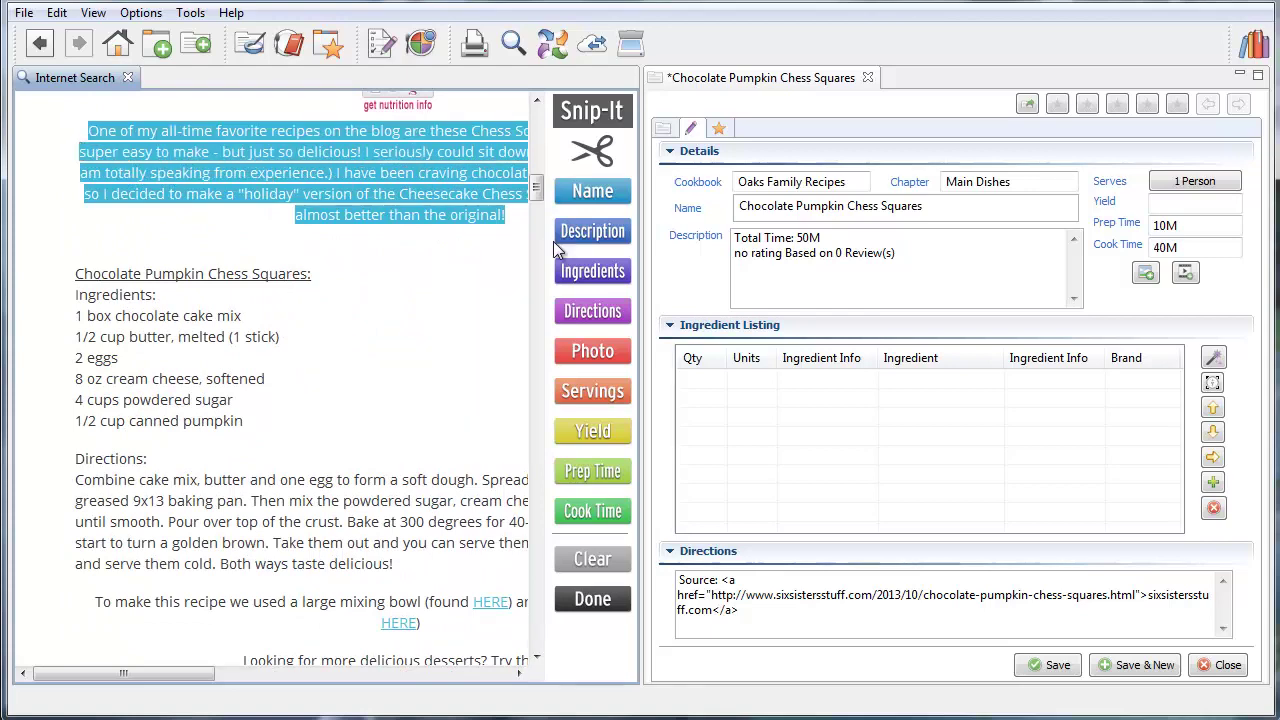
{"action": "left_click", "coordinate": [584, 231]}
{"action": "left_click_drag", "start_coordinate": [921, 258], "coordinate": [734, 238]}
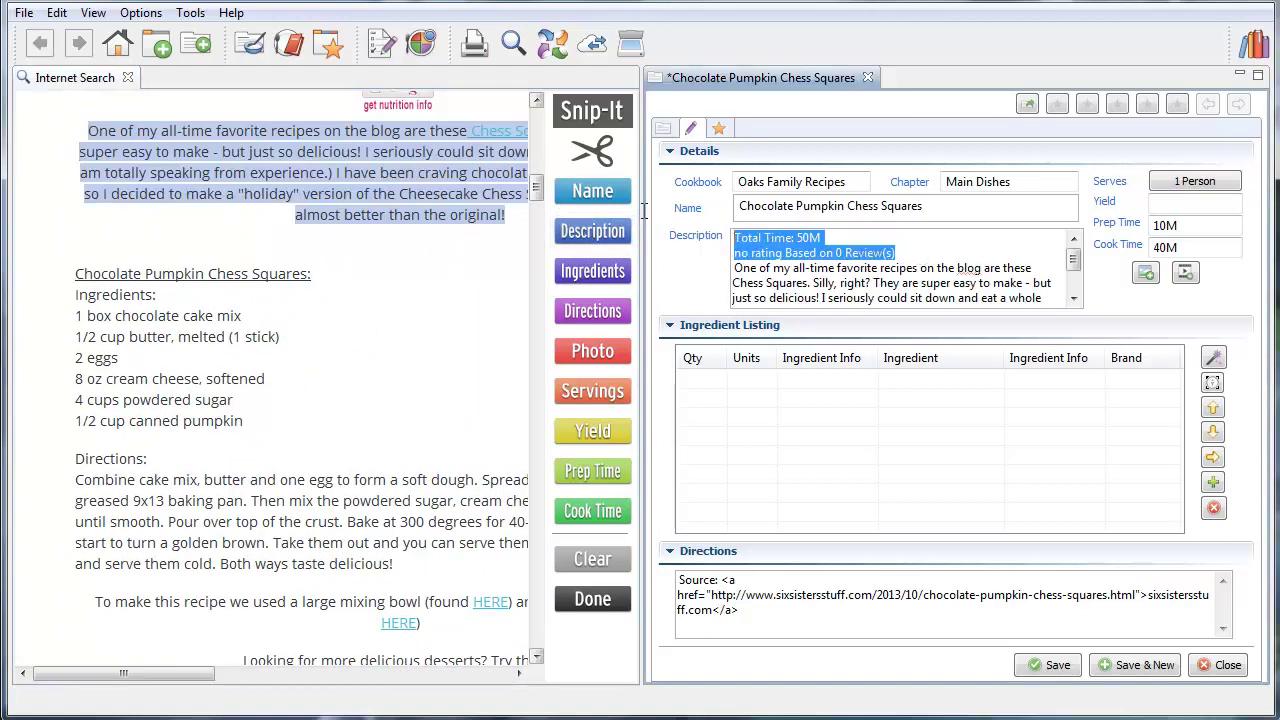
{"action": "key", "text": "Delete"}
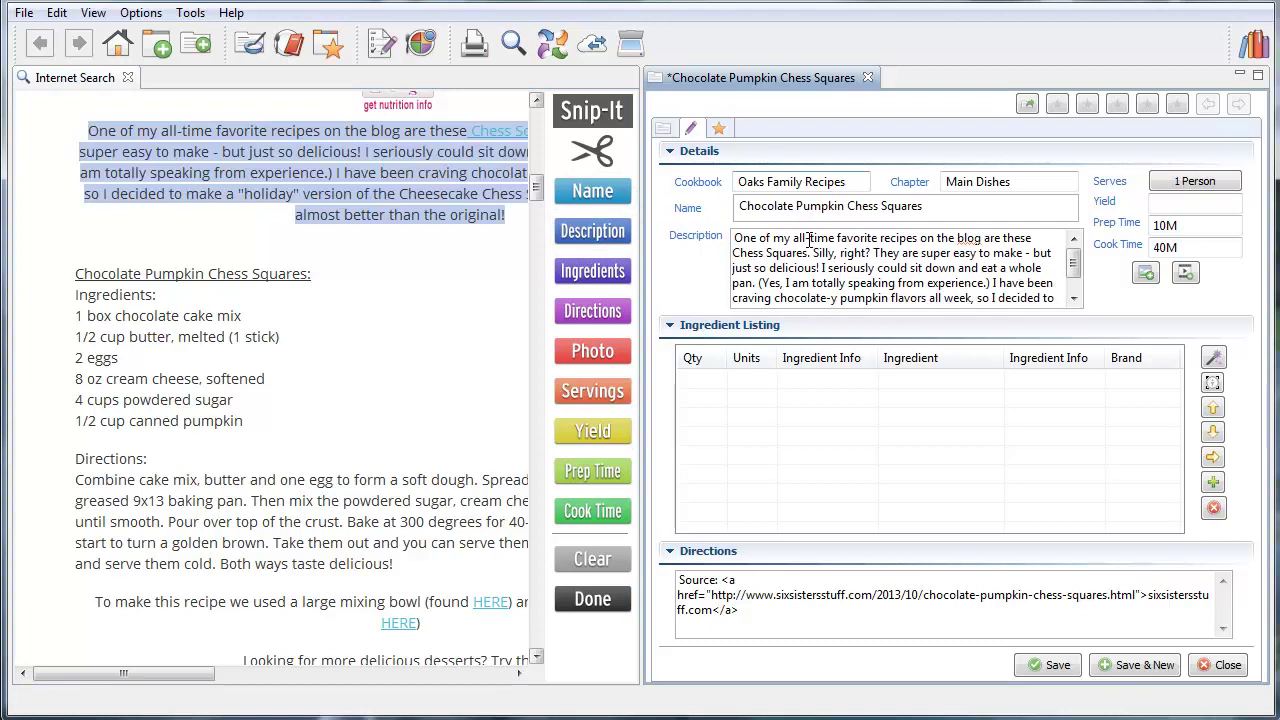
Snip the directions paragraph and the six ingredient lines into the recipe
{"action": "left_click", "coordinate": [322, 489]}
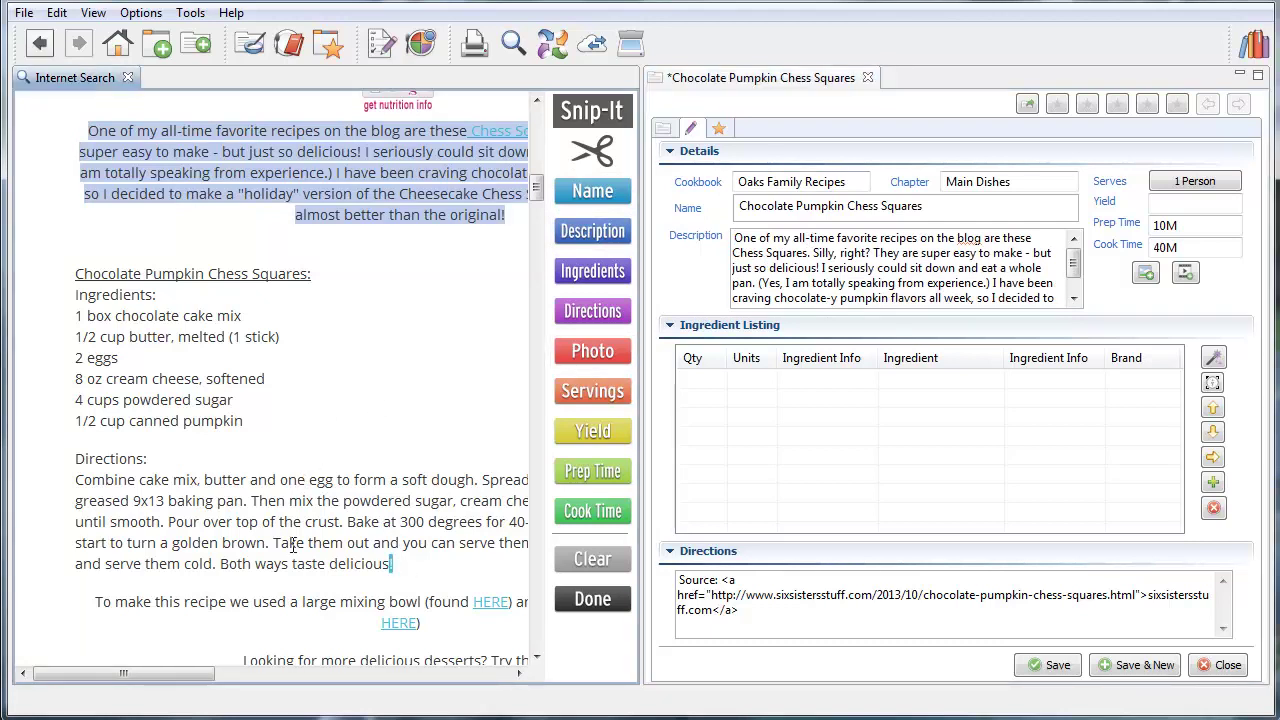
{"action": "left_click_drag", "start_coordinate": [393, 564], "coordinate": [36, 490]}
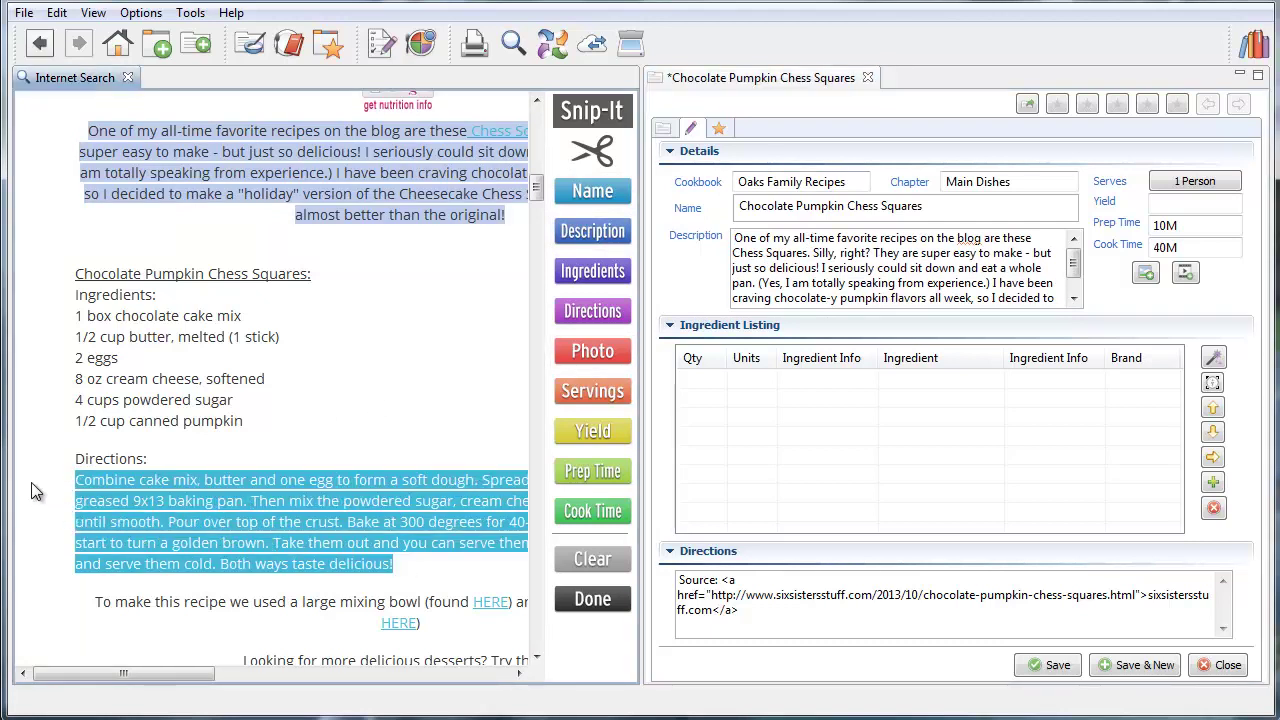
{"action": "left_click", "coordinate": [588, 313]}
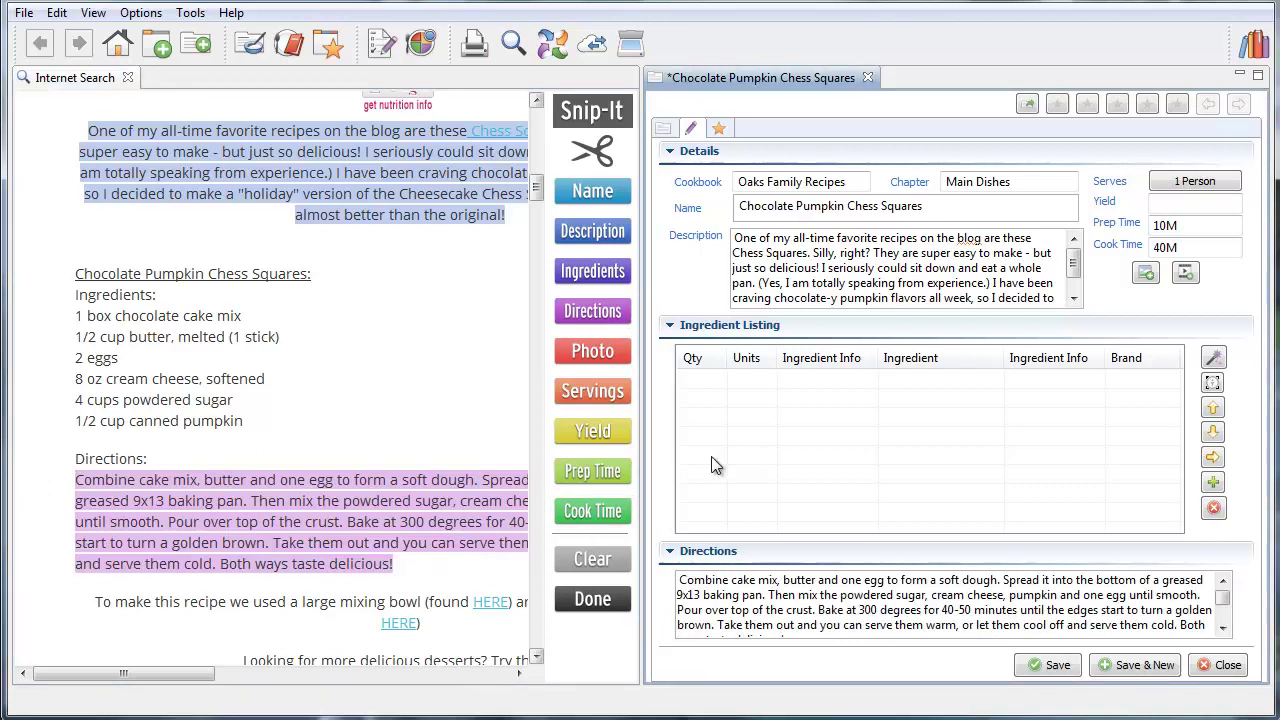
{"action": "left_click_drag", "start_coordinate": [280, 426], "coordinate": [60, 330]}
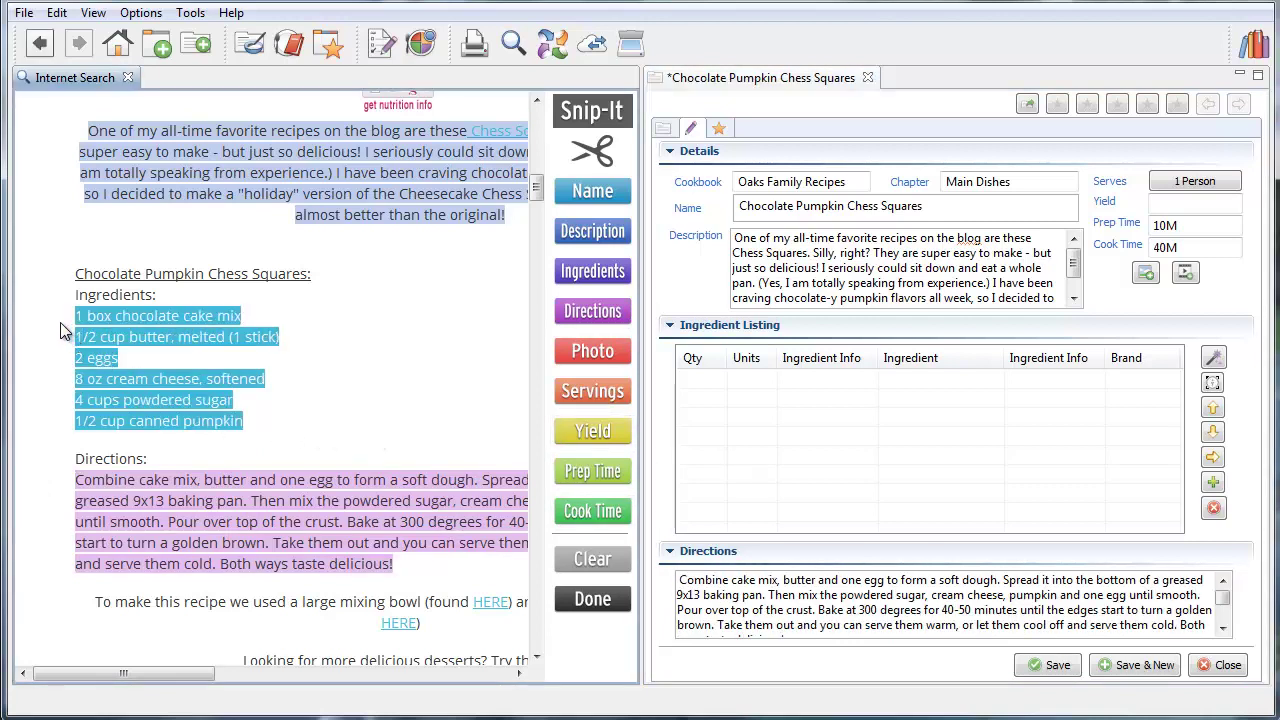
{"action": "left_click", "coordinate": [624, 274]}
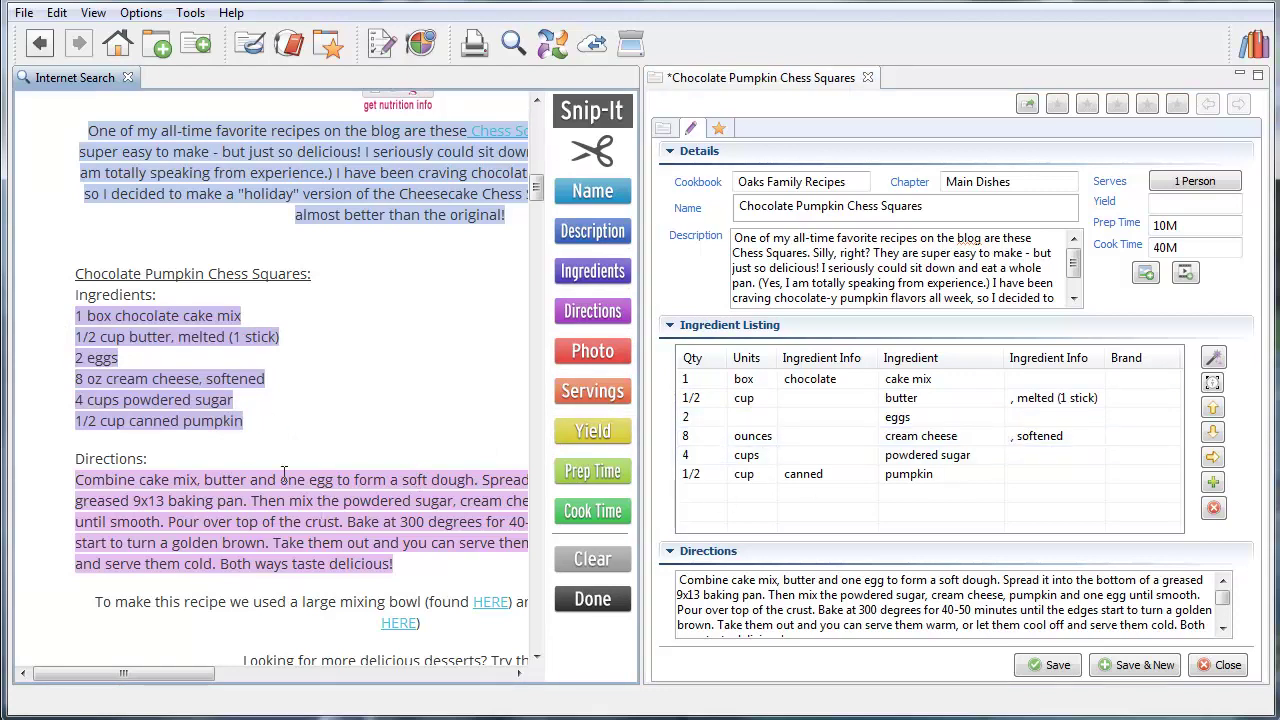
{"action": "scroll", "coordinate": [364, 331], "scroll_direction": "up", "scroll_amount": 10}
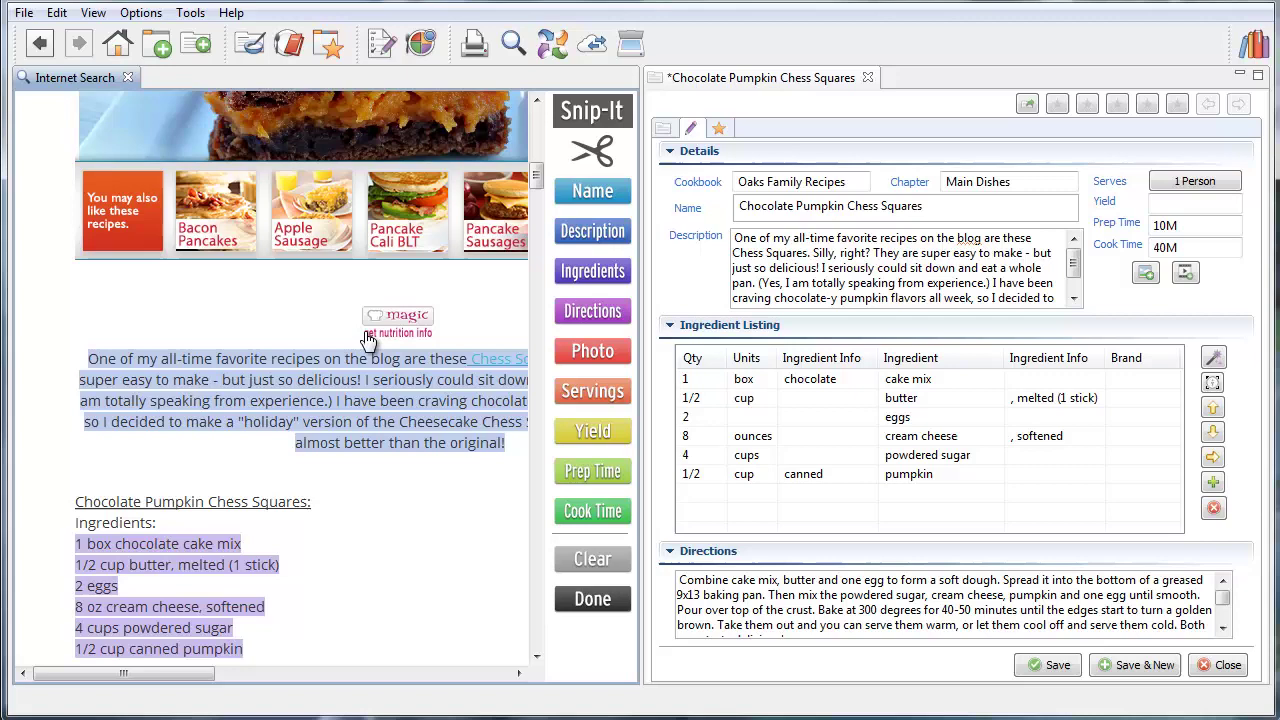
{"action": "scroll", "coordinate": [368, 341], "scroll_direction": "up", "scroll_amount": 1}
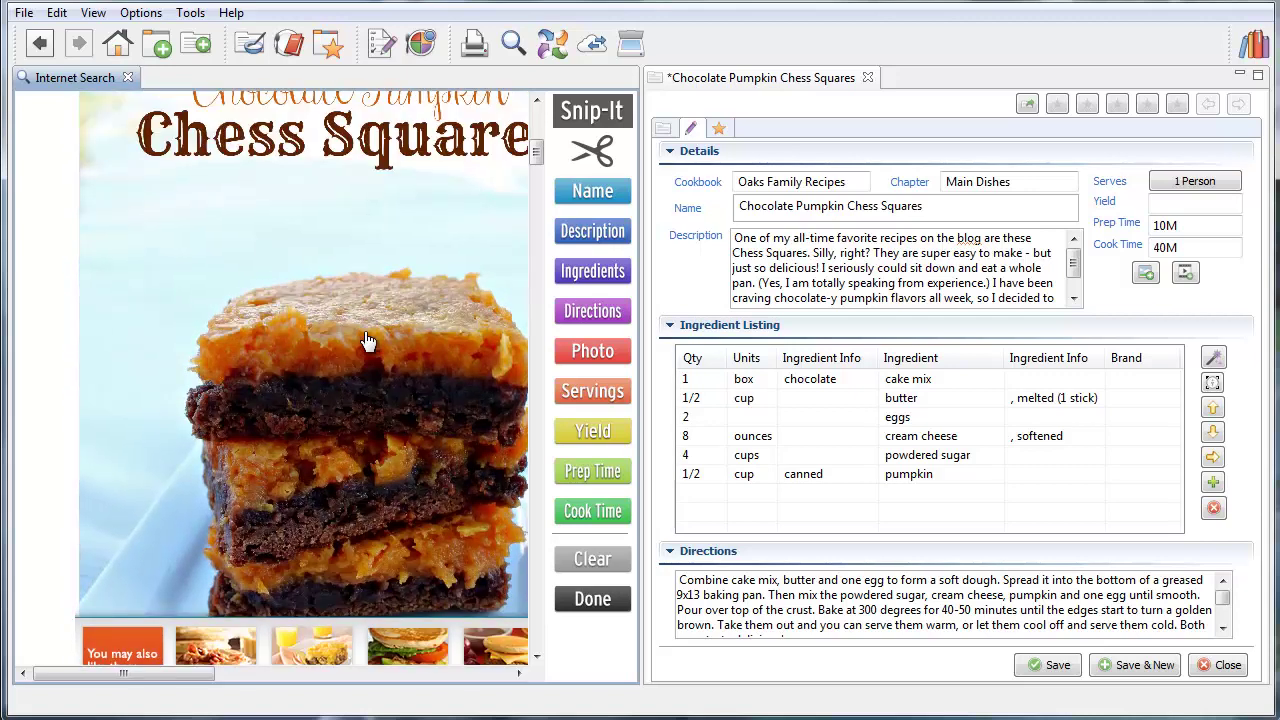
{"action": "left_click_drag", "start_coordinate": [54, 595], "coordinate": [452, 277]}
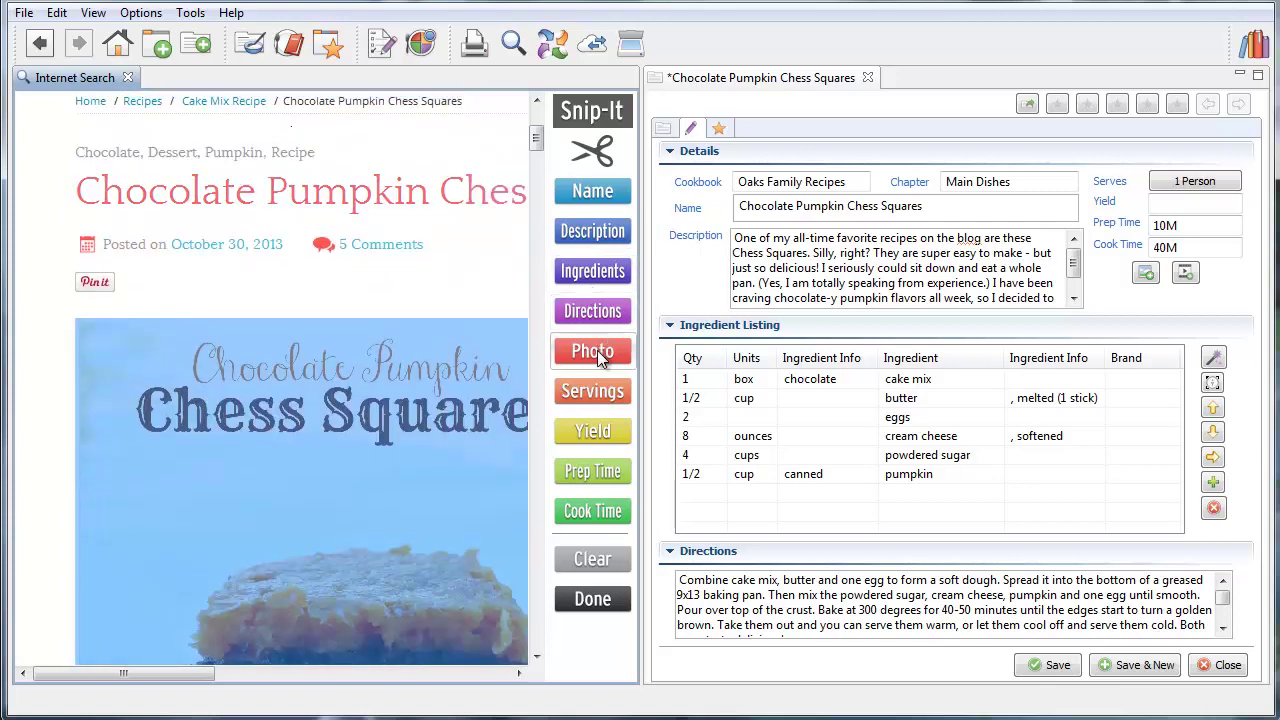
{"action": "left_click", "coordinate": [590, 600]}
{"action": "left_click", "coordinate": [860, 184]}
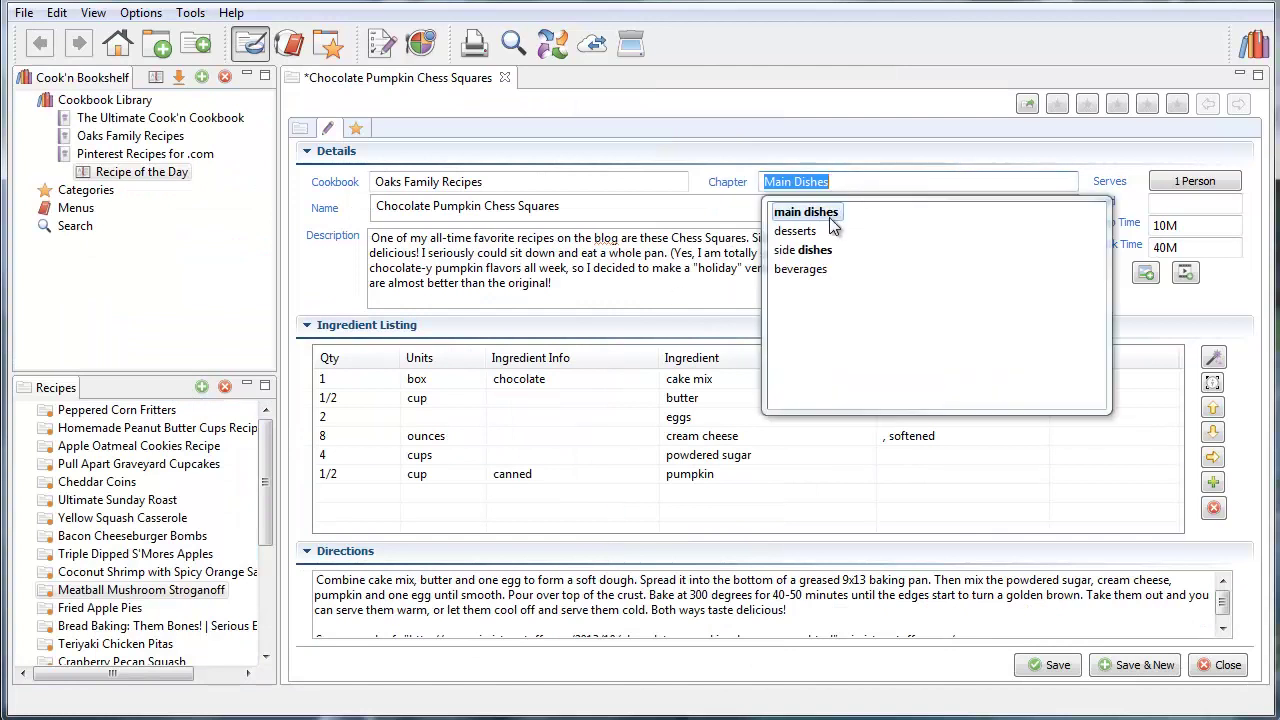
{"action": "left_click", "coordinate": [797, 231]}
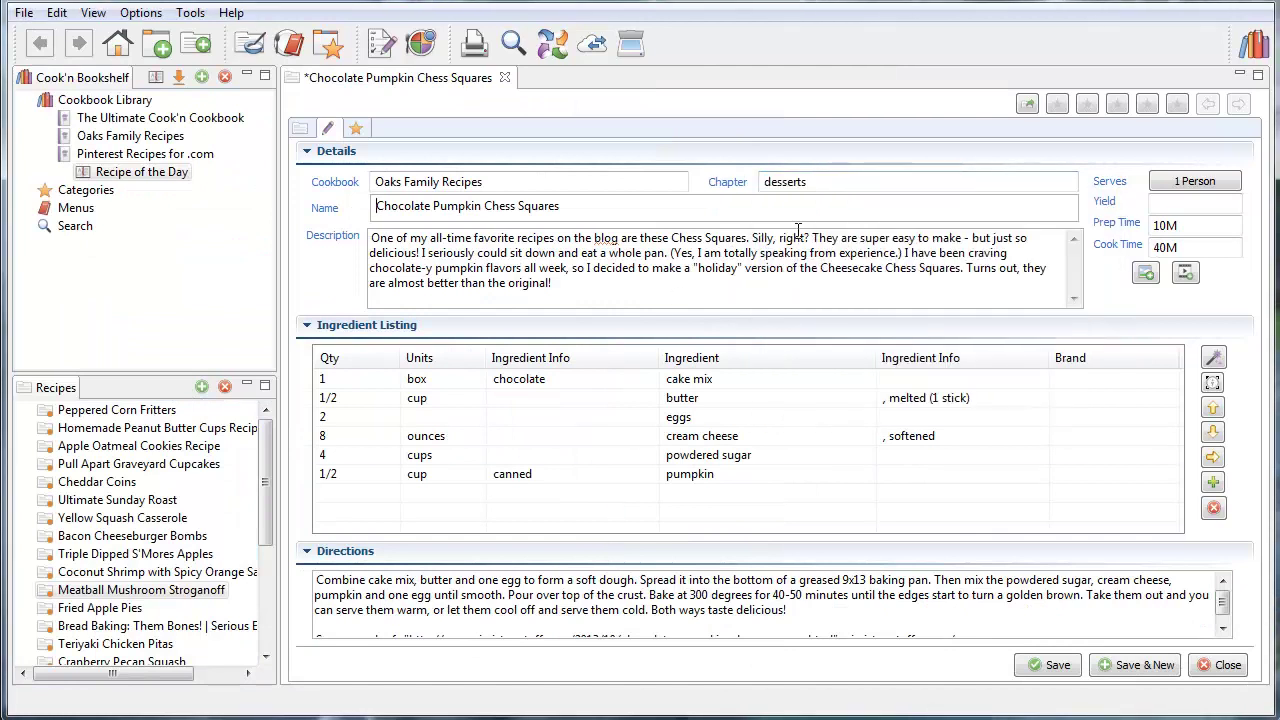
{"action": "left_click", "coordinate": [1043, 668]}
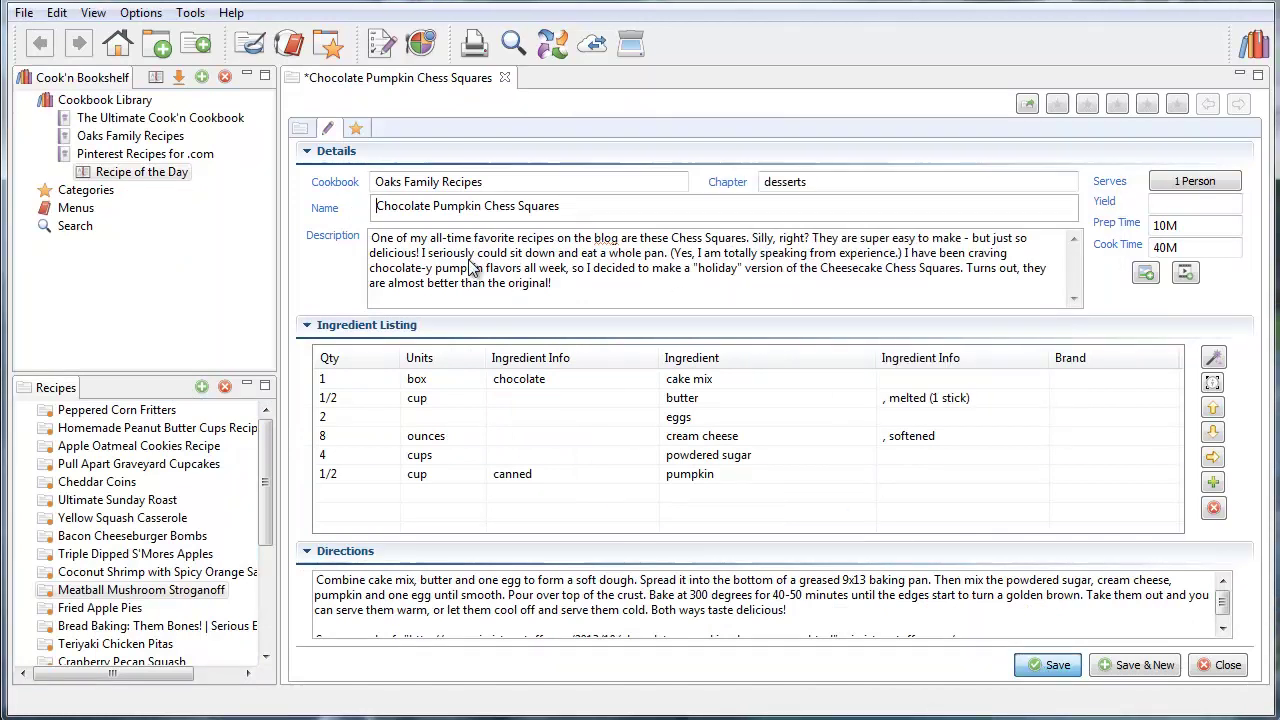
{"action": "left_click", "coordinate": [302, 131]}
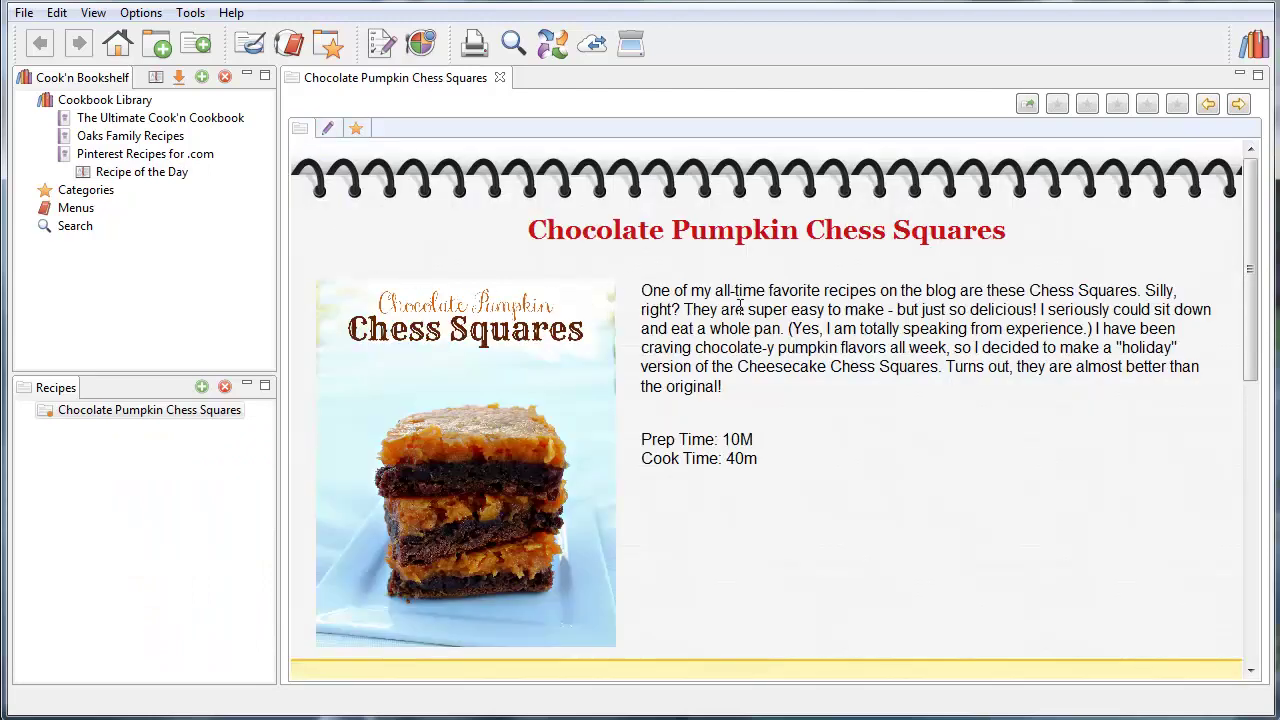
{"action": "scroll", "coordinate": [900, 237], "scroll_direction": "down", "scroll_amount": 2}
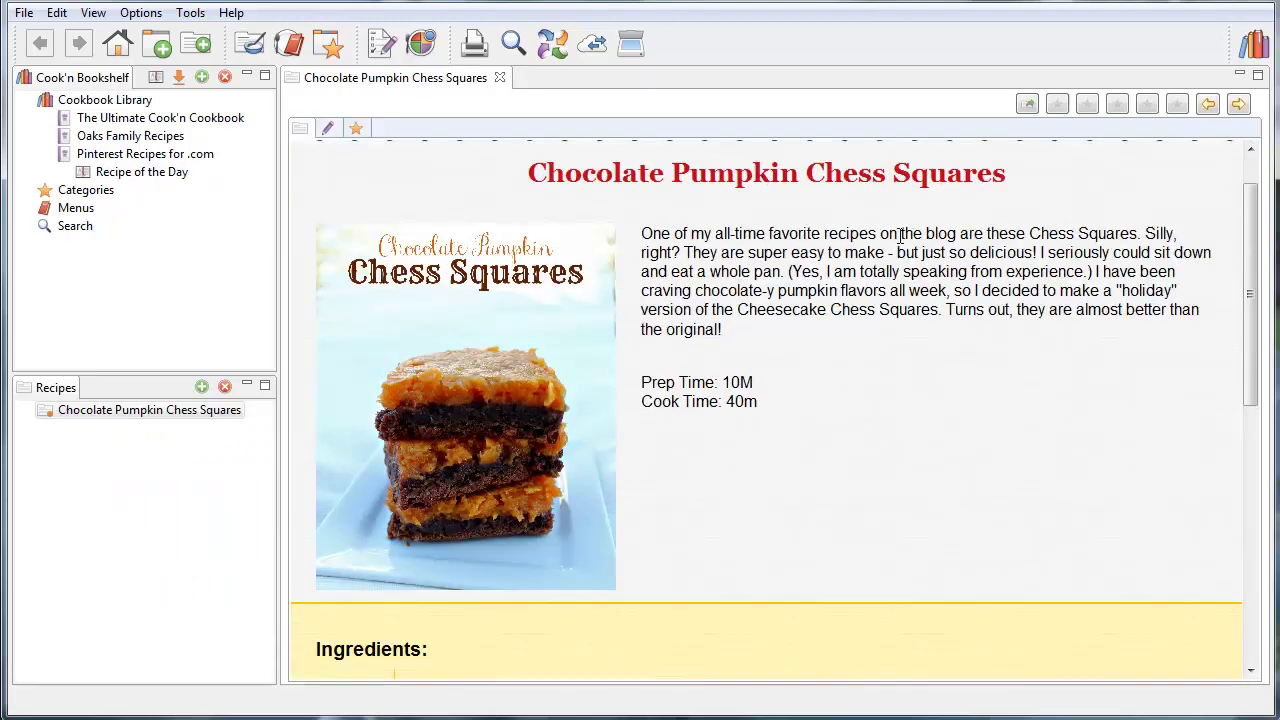
{"action": "scroll", "coordinate": [543, 286], "scroll_direction": "down", "scroll_amount": 4}
{"action": "scroll", "coordinate": [543, 288], "scroll_direction": "down", "scroll_amount": 5}
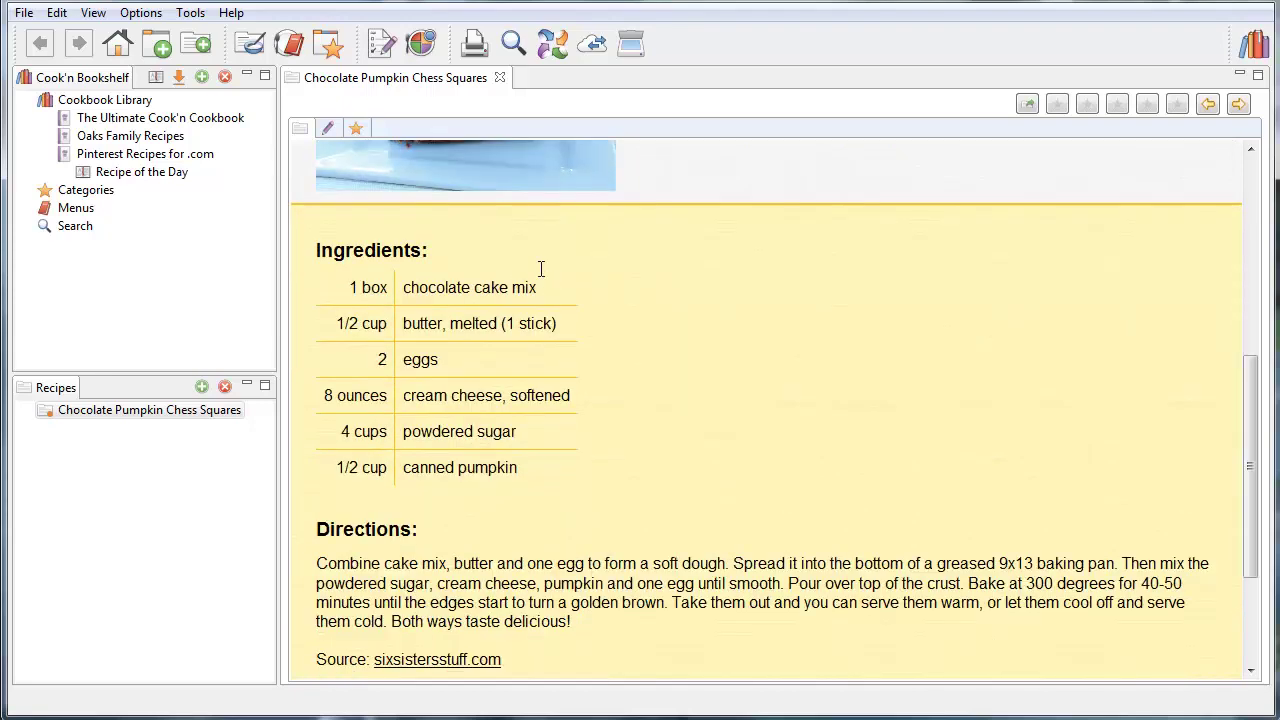
{"action": "scroll", "coordinate": [697, 276], "scroll_direction": "up", "scroll_amount": 10}
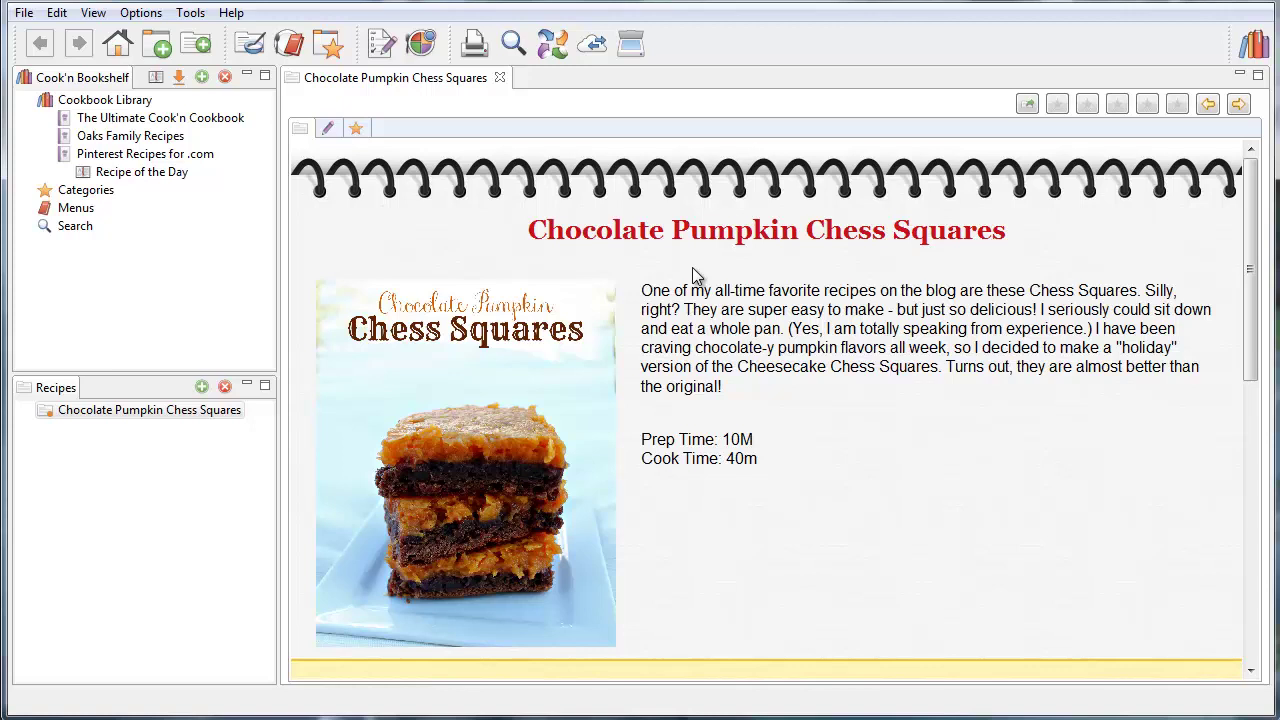
Return to Cook'n Home and narrow the window so Notepad's my-recipe-doc.txt shows beside it
{"action": "left_click", "coordinate": [117, 43]}
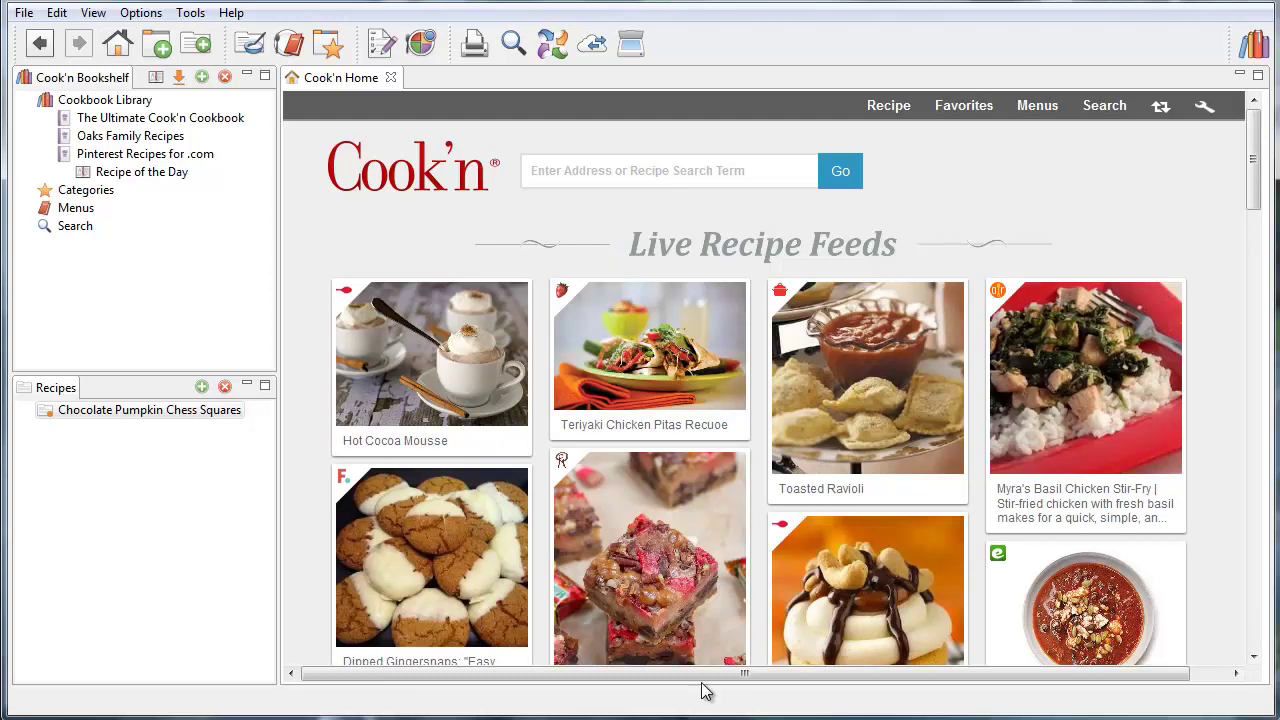
{"action": "key", "text": "alt+Tab"}
{"action": "left_click", "coordinate": [760, 12]}
{"action": "left_click_drag", "start_coordinate": [8, 150], "coordinate": [617, 214]}
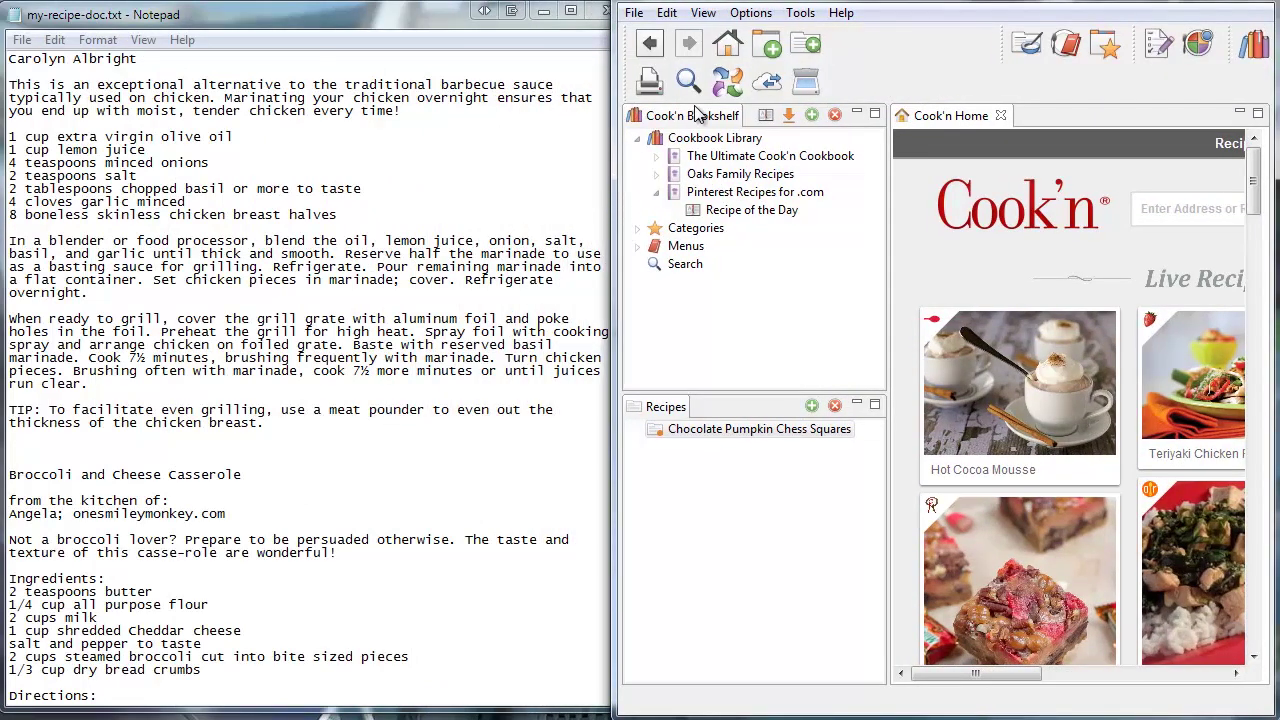
Collapse the Bookshelf and Recipes panels and start a new blank recipe
{"action": "left_click", "coordinate": [859, 114]}
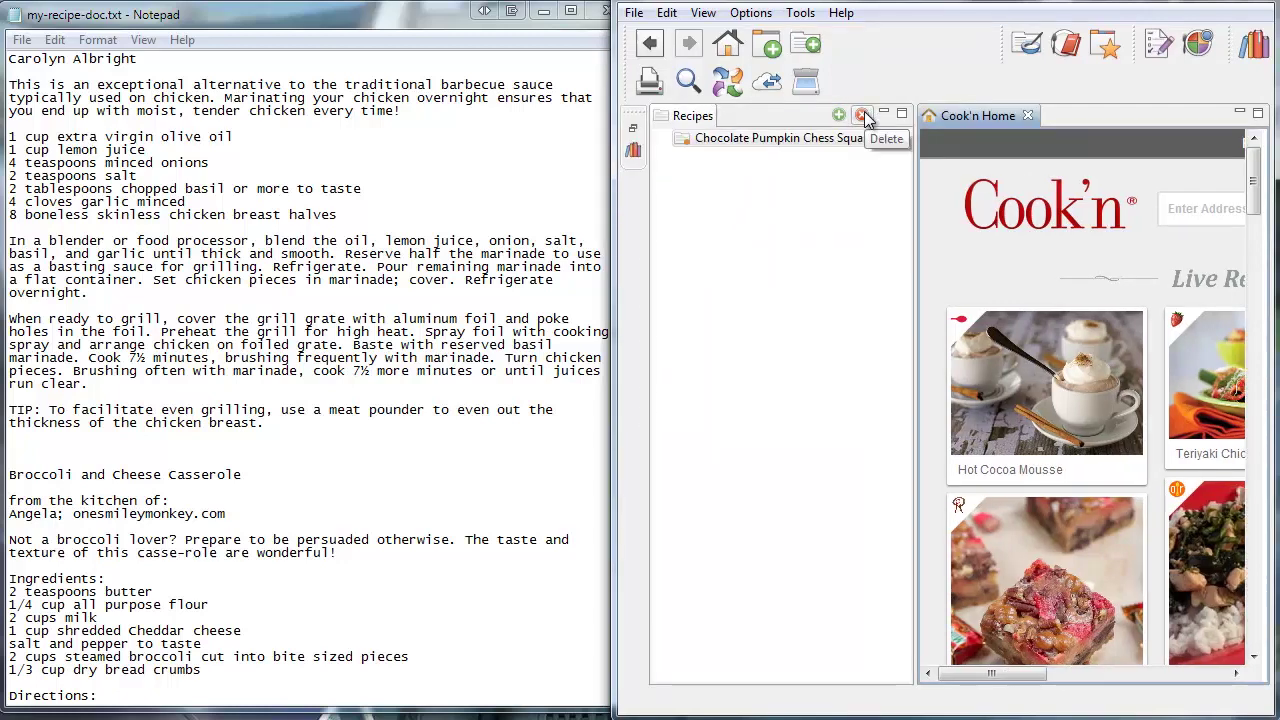
{"action": "left_click", "coordinate": [885, 116]}
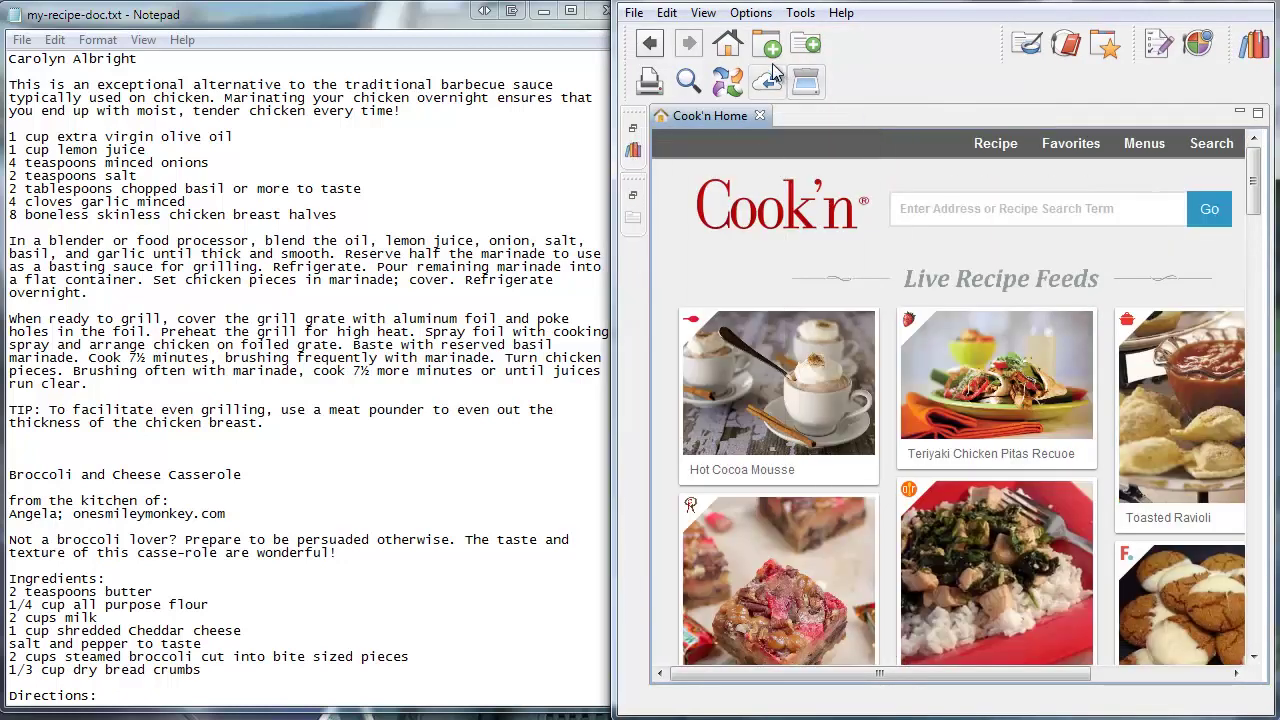
{"action": "left_click", "coordinate": [806, 42]}
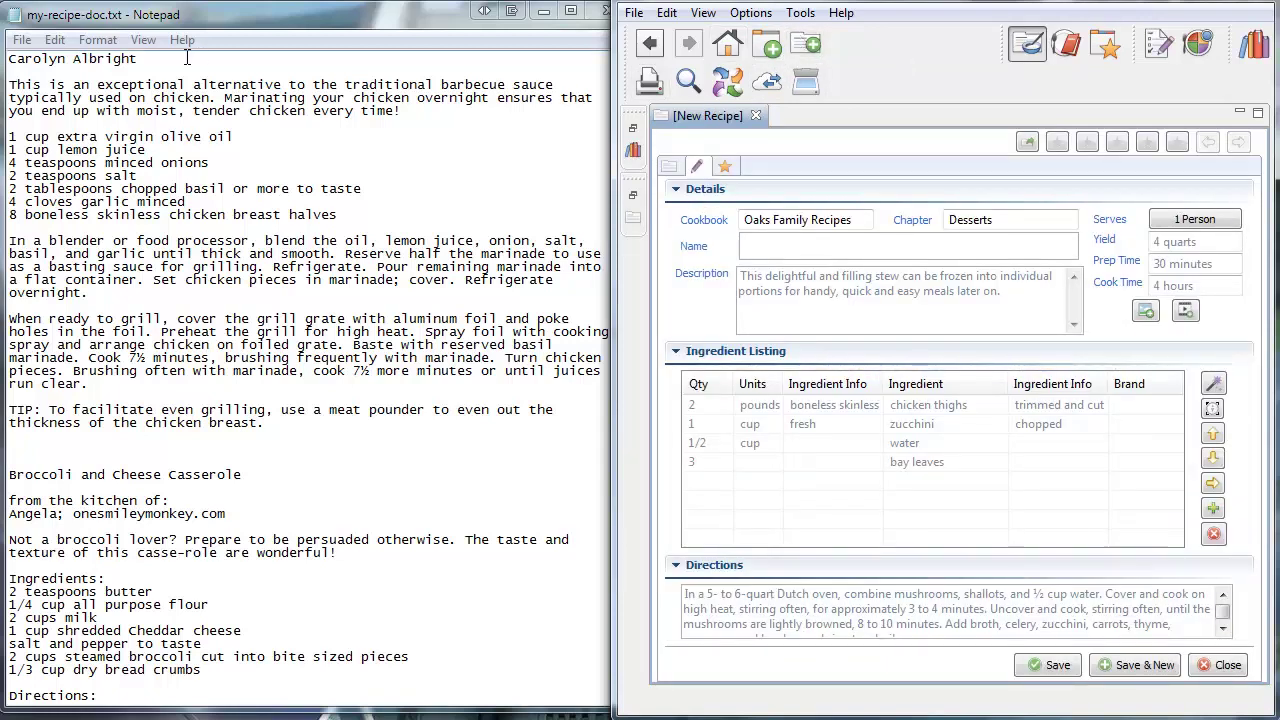
Copy 'Basil Marinated Chicken Breasts' from Notepad into the recipe's Name field
{"action": "left_click", "coordinate": [186, 58]}
{"action": "scroll", "coordinate": [227, 76], "scroll_direction": "up", "scroll_amount": 1}
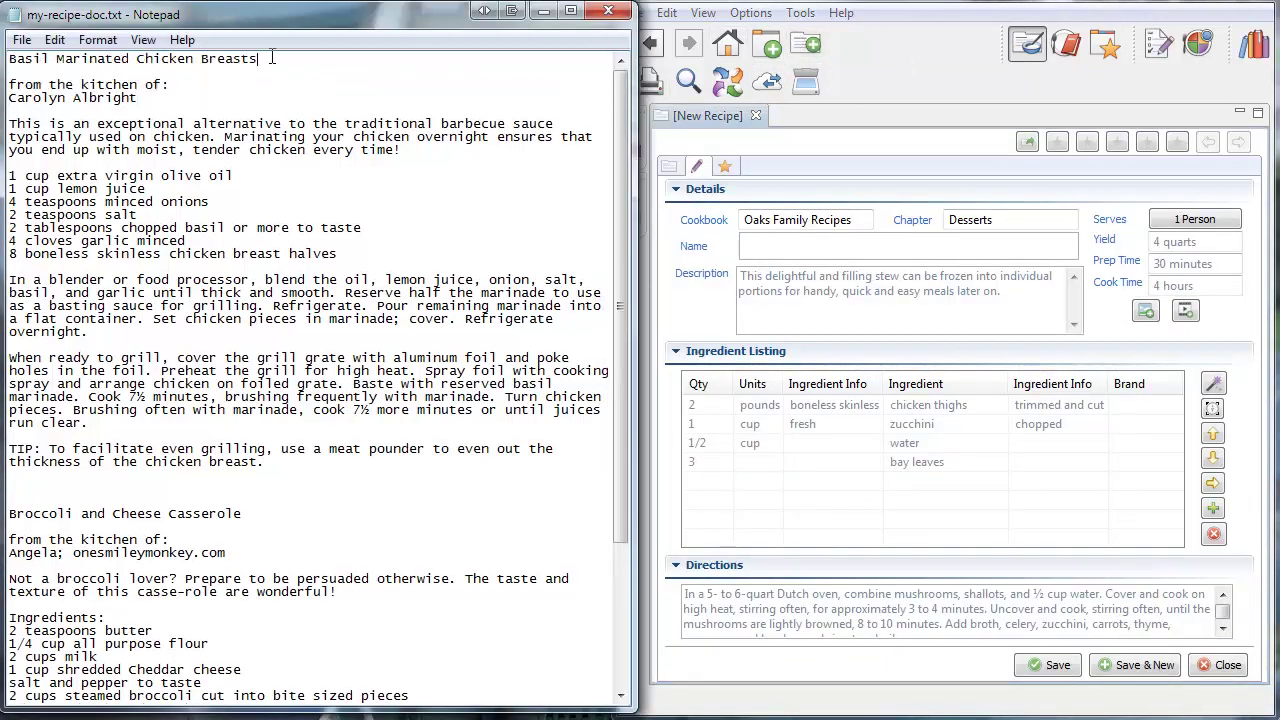
{"action": "left_click_drag", "start_coordinate": [271, 58], "coordinate": [8, 58]}
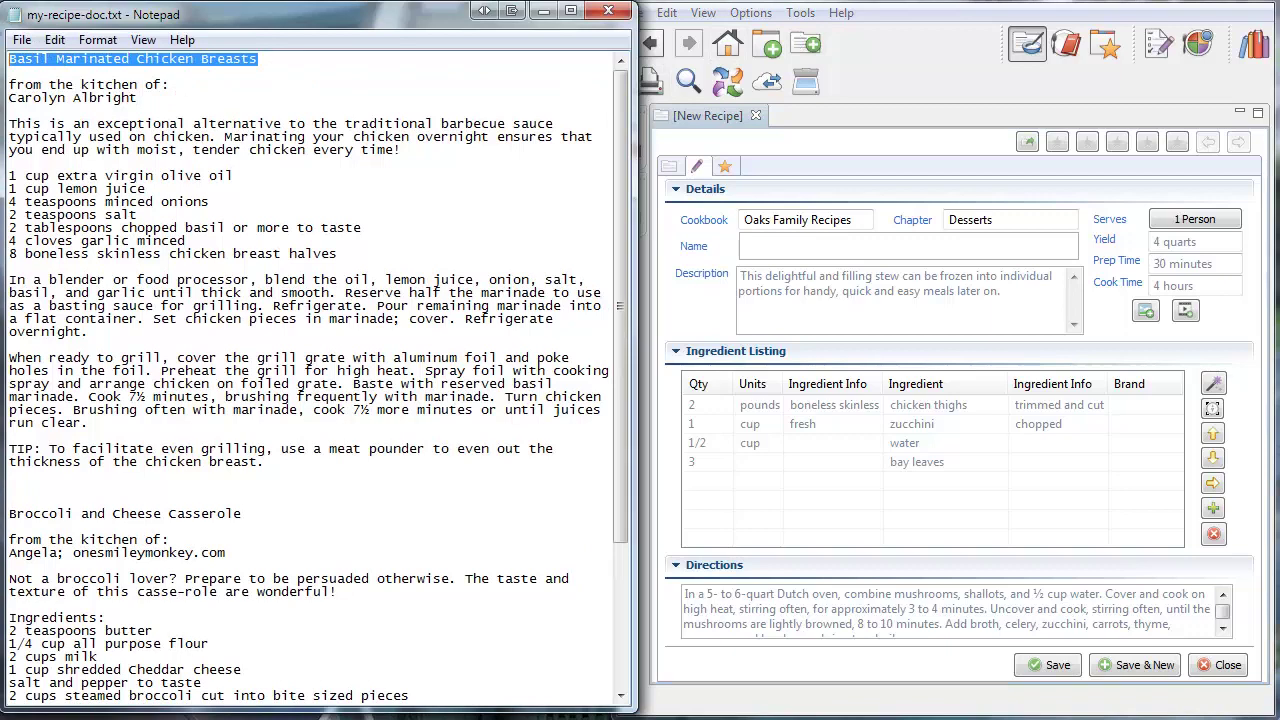
{"action": "right_click", "coordinate": [213, 68]}
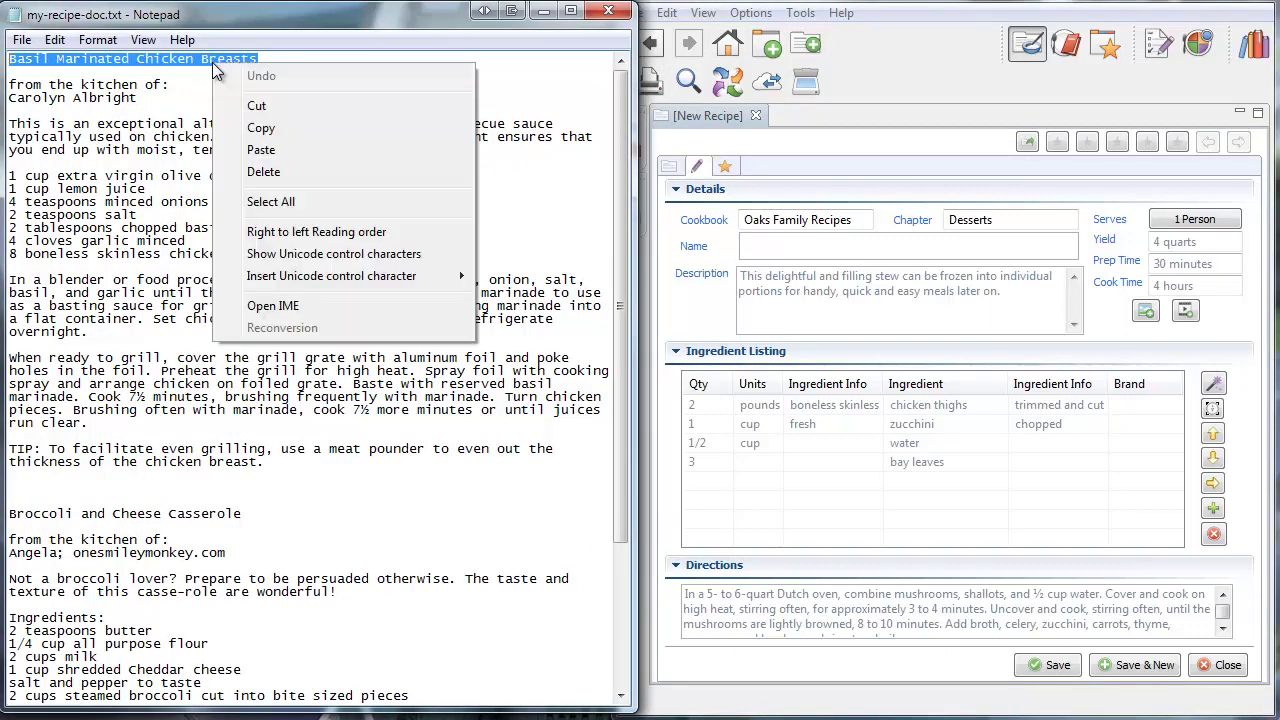
{"action": "left_click", "coordinate": [262, 128]}
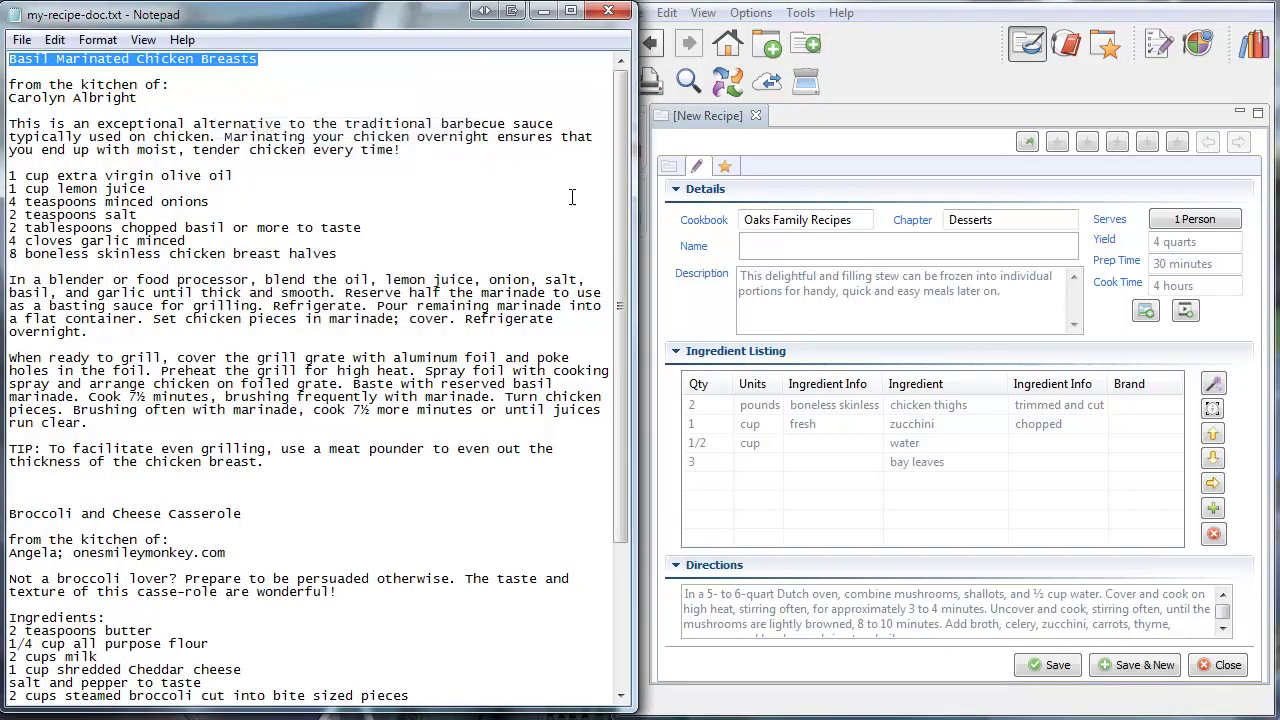
{"action": "left_click", "coordinate": [772, 247]}
{"action": "right_click", "coordinate": [772, 247]}
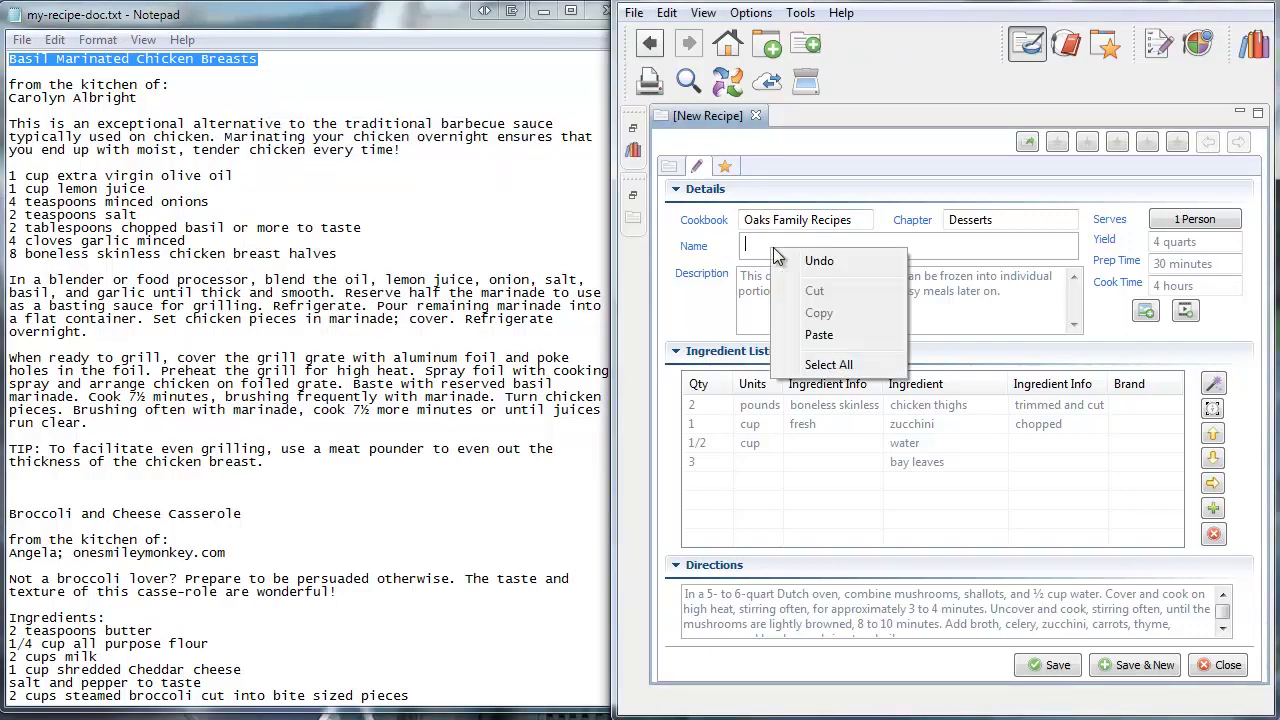
{"action": "left_click", "coordinate": [785, 331]}
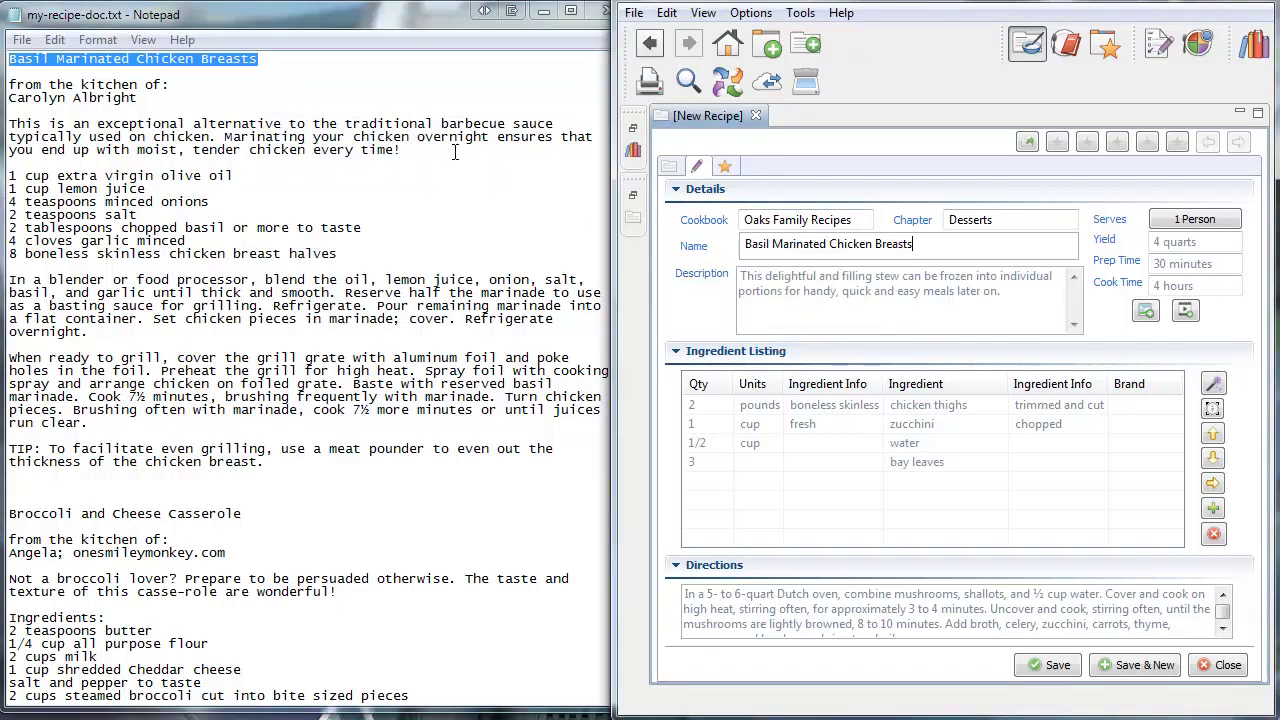
Copy the Notepad introduction paragraph into the recipe Description
{"action": "left_click_drag", "start_coordinate": [454, 152], "coordinate": [9, 86]}
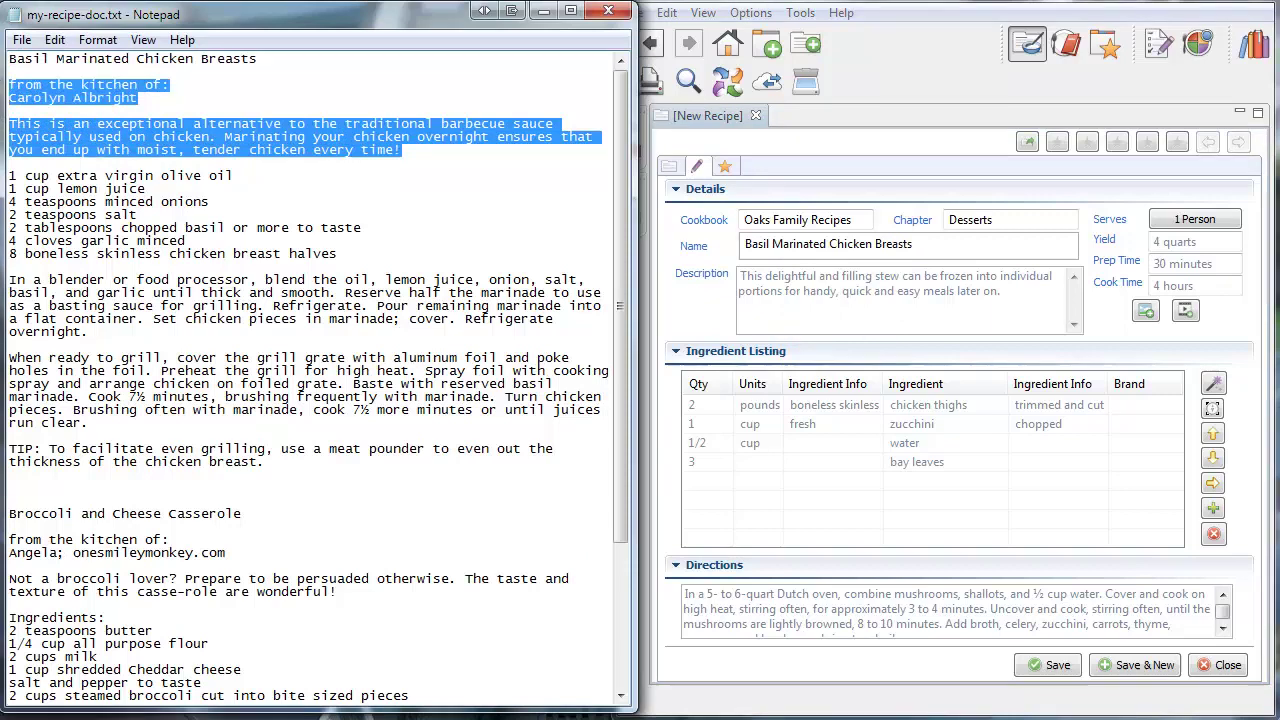
{"action": "right_click", "coordinate": [207, 142]}
{"action": "left_click", "coordinate": [305, 209]}
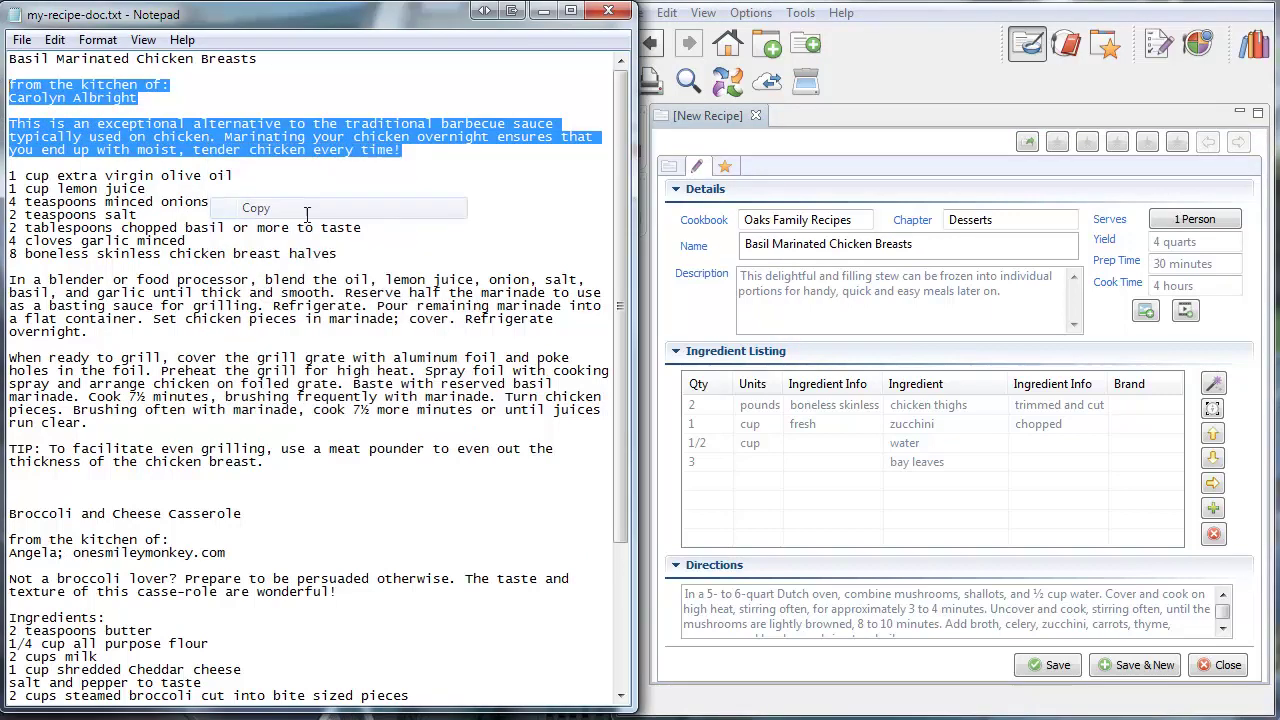
{"action": "left_click", "coordinate": [762, 297]}
{"action": "right_click", "coordinate": [830, 302]}
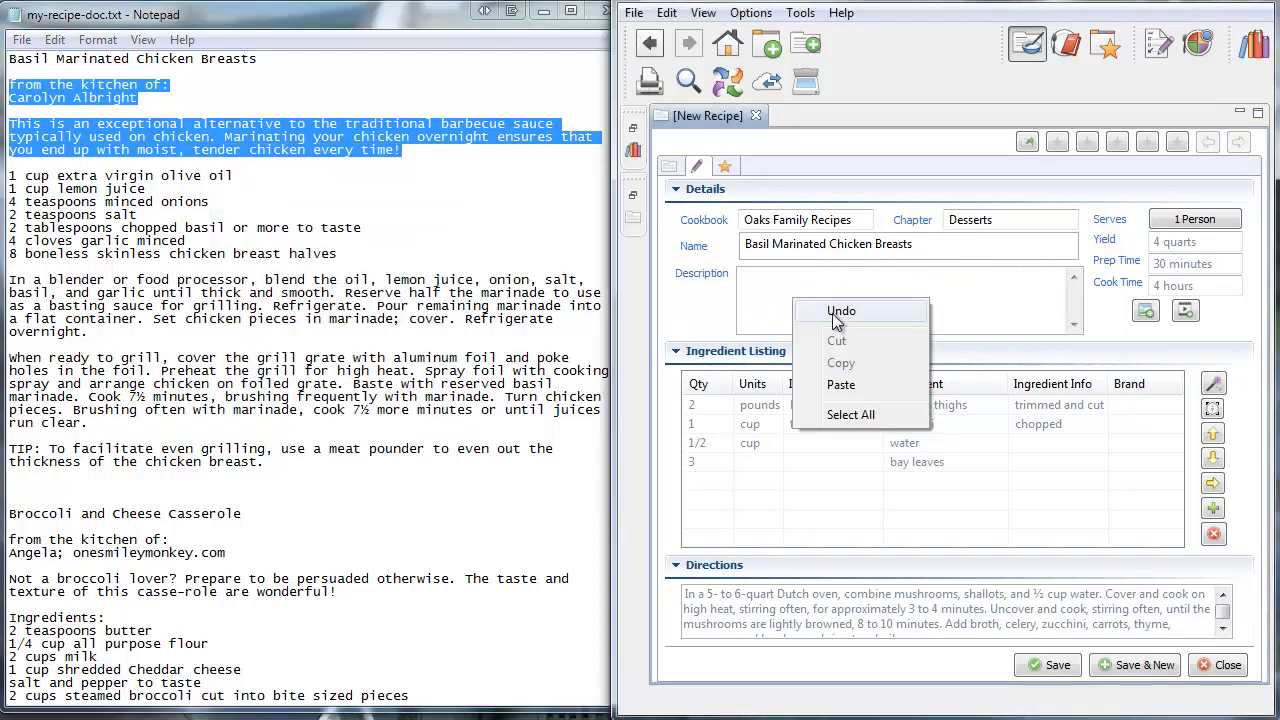
{"action": "left_click", "coordinate": [850, 383]}
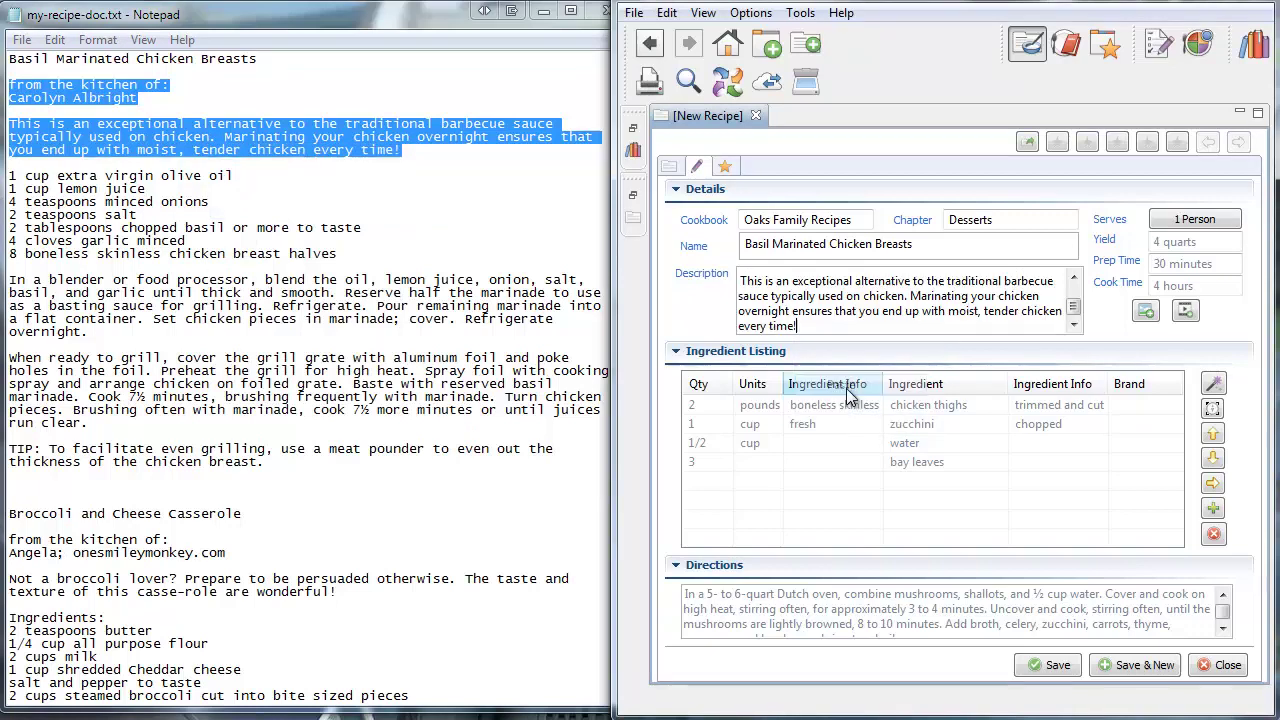
Copy the Notepad directions into the recipe's Directions box
{"action": "left_click", "coordinate": [273, 283]}
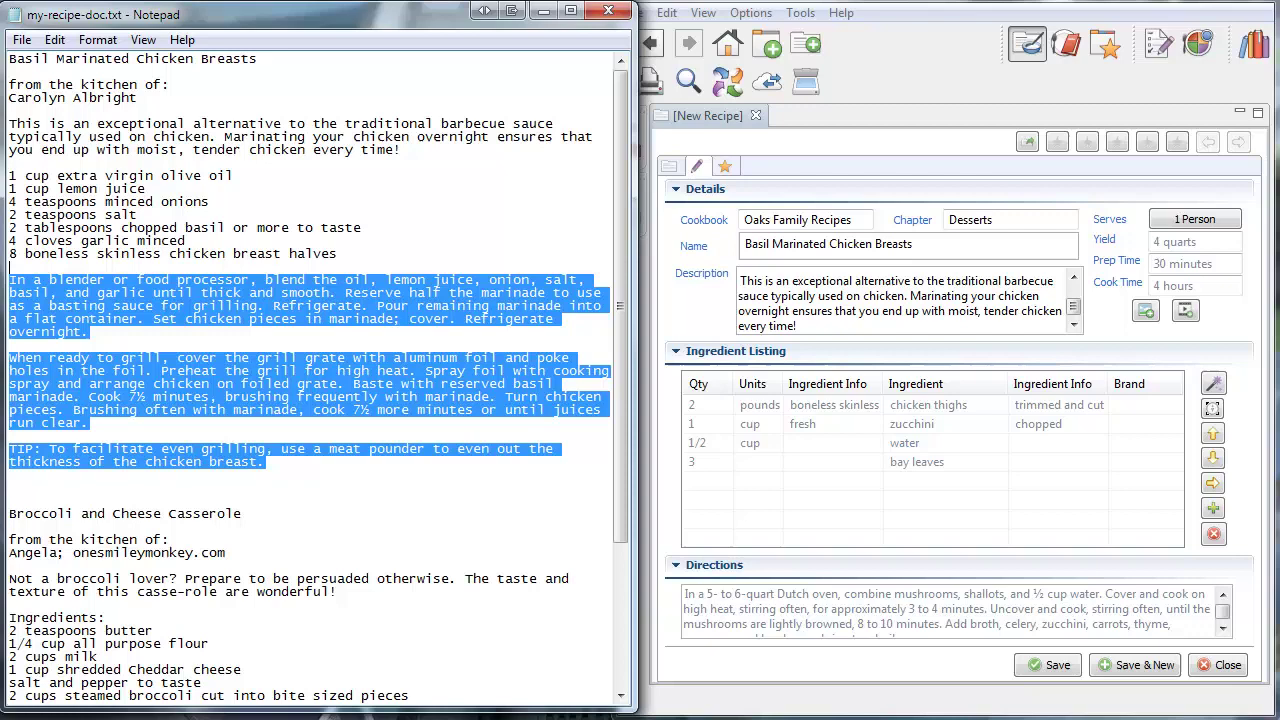
{"action": "right_click", "coordinate": [300, 307]}
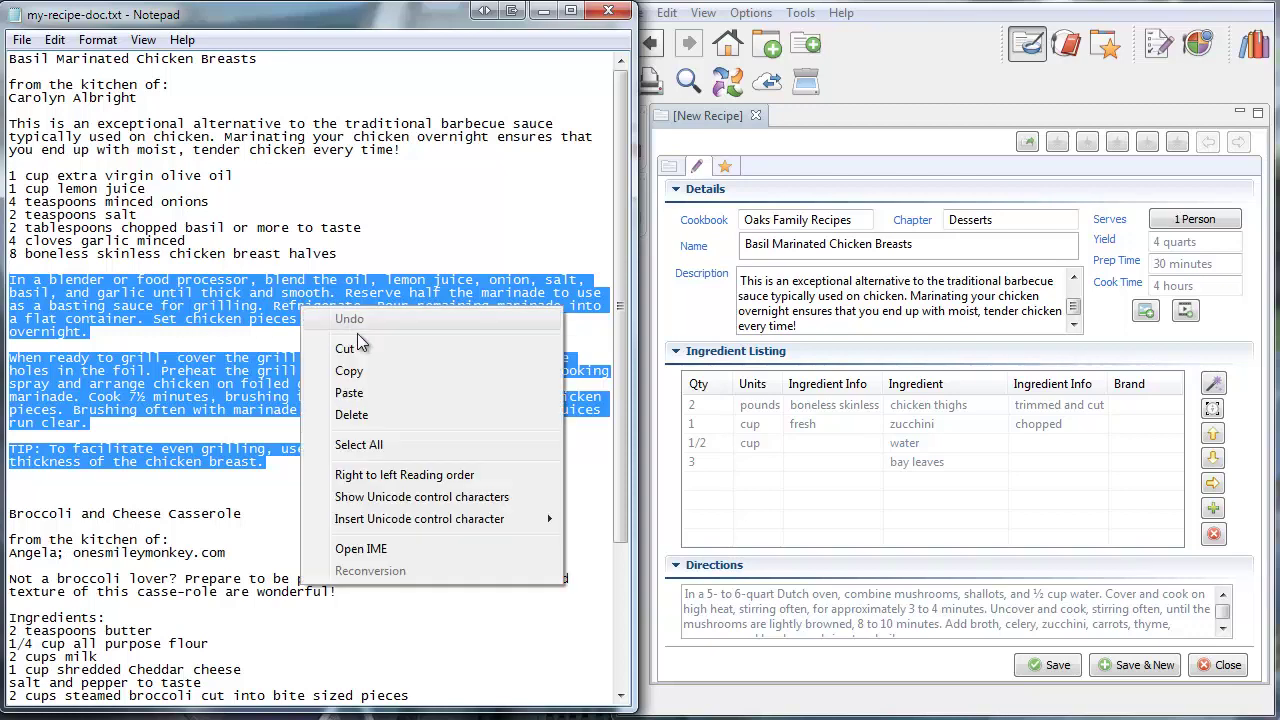
{"action": "left_click", "coordinate": [350, 370]}
{"action": "left_click", "coordinate": [716, 614]}
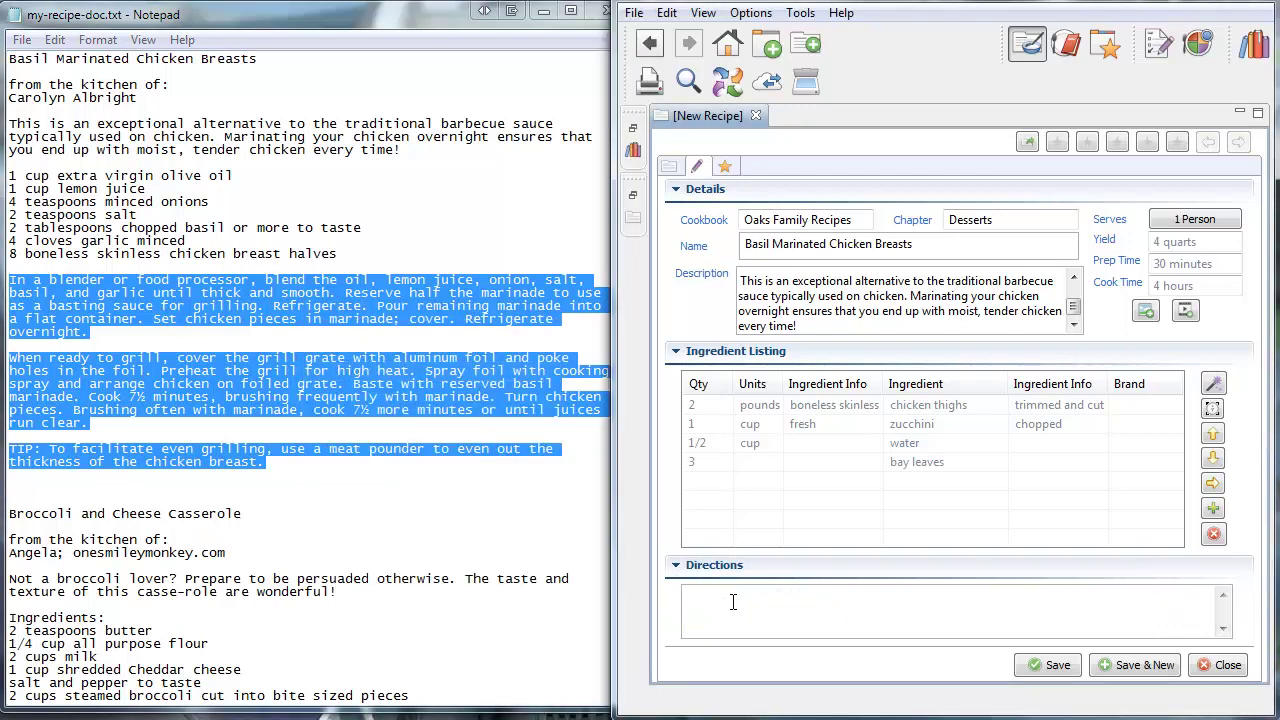
{"action": "right_click", "coordinate": [733, 601]}
{"action": "left_click", "coordinate": [785, 686]}
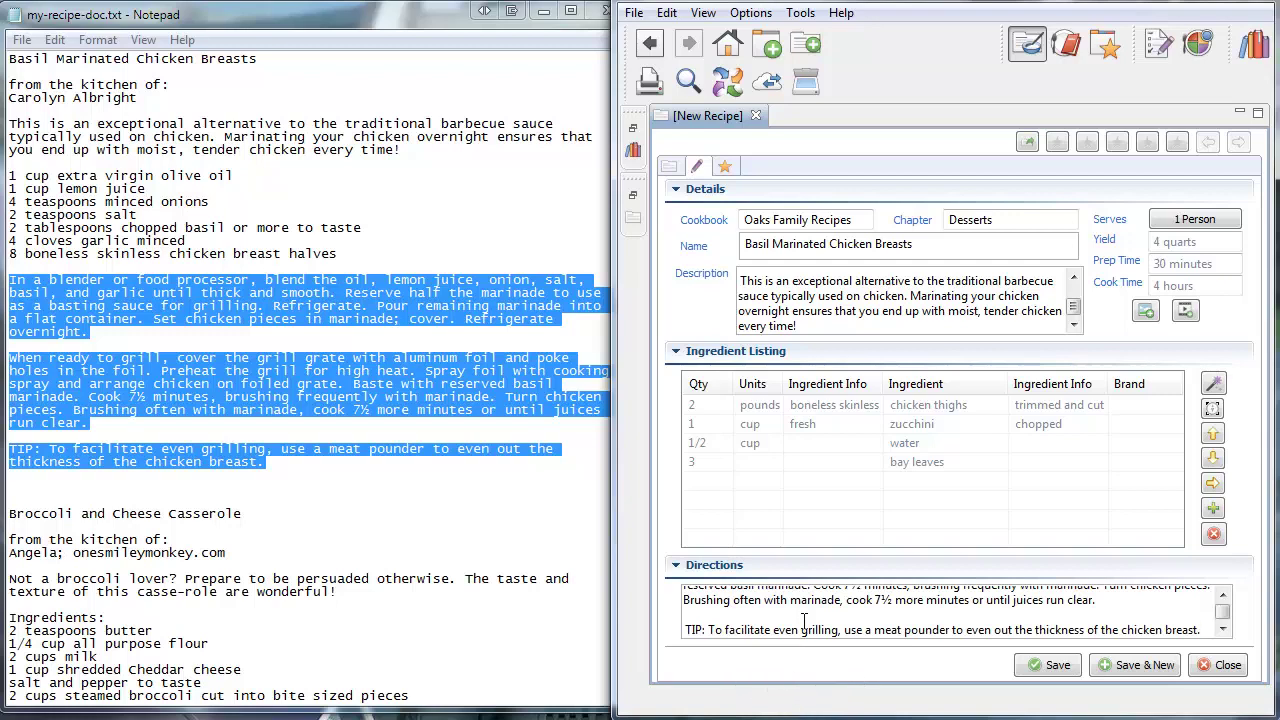
{"action": "scroll", "coordinate": [801, 597], "scroll_direction": "up", "scroll_amount": 3}
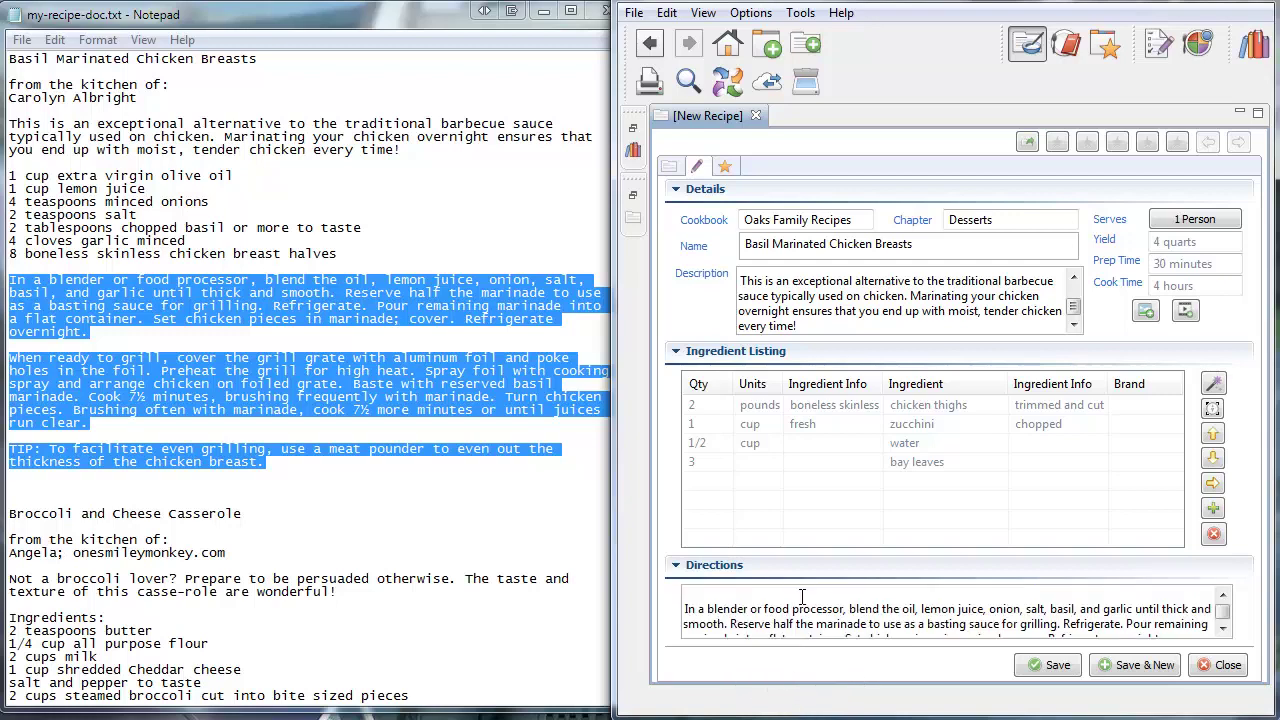
Copy the seven ingredient lines from the Notepad document
{"action": "left_click", "coordinate": [367, 260]}
{"action": "left_click_drag", "start_coordinate": [367, 260], "coordinate": [5, 172]}
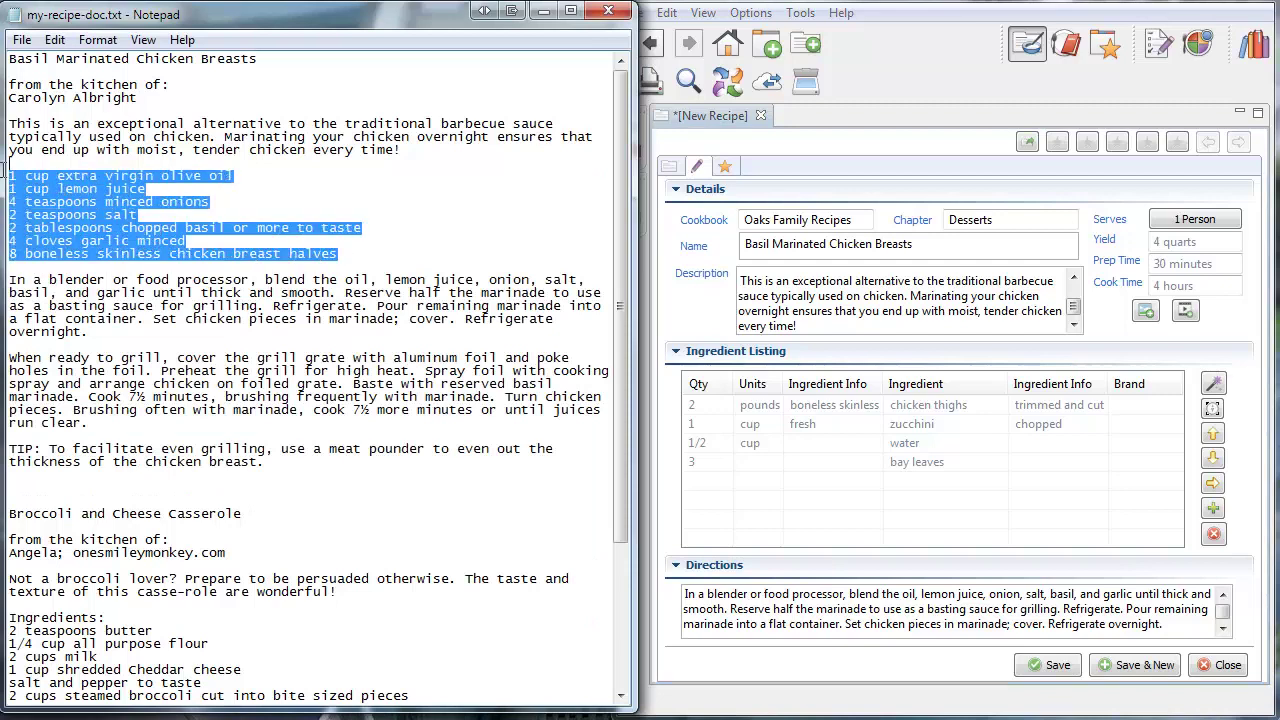
{"action": "right_click", "coordinate": [72, 187]}
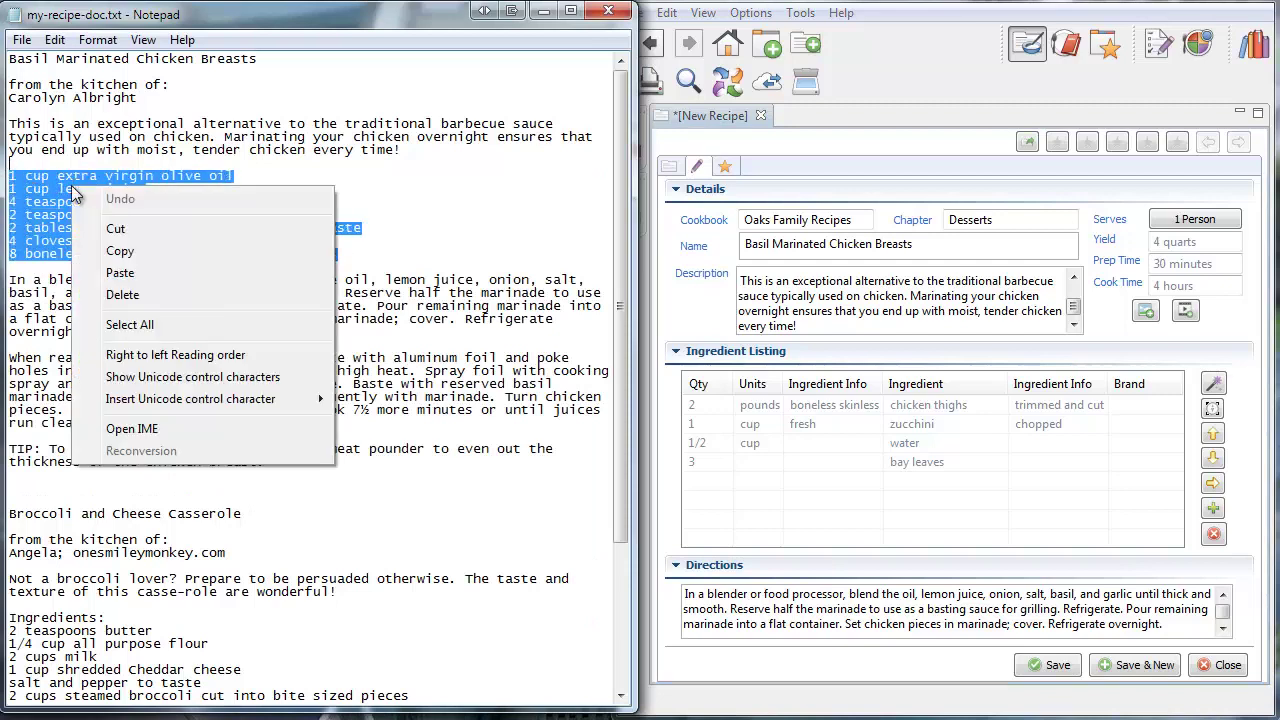
{"action": "left_click", "coordinate": [119, 251]}
Paste the lines into Snag-It, drop the blank line, parse them into the table, and widen the window
{"action": "left_click", "coordinate": [1212, 385]}
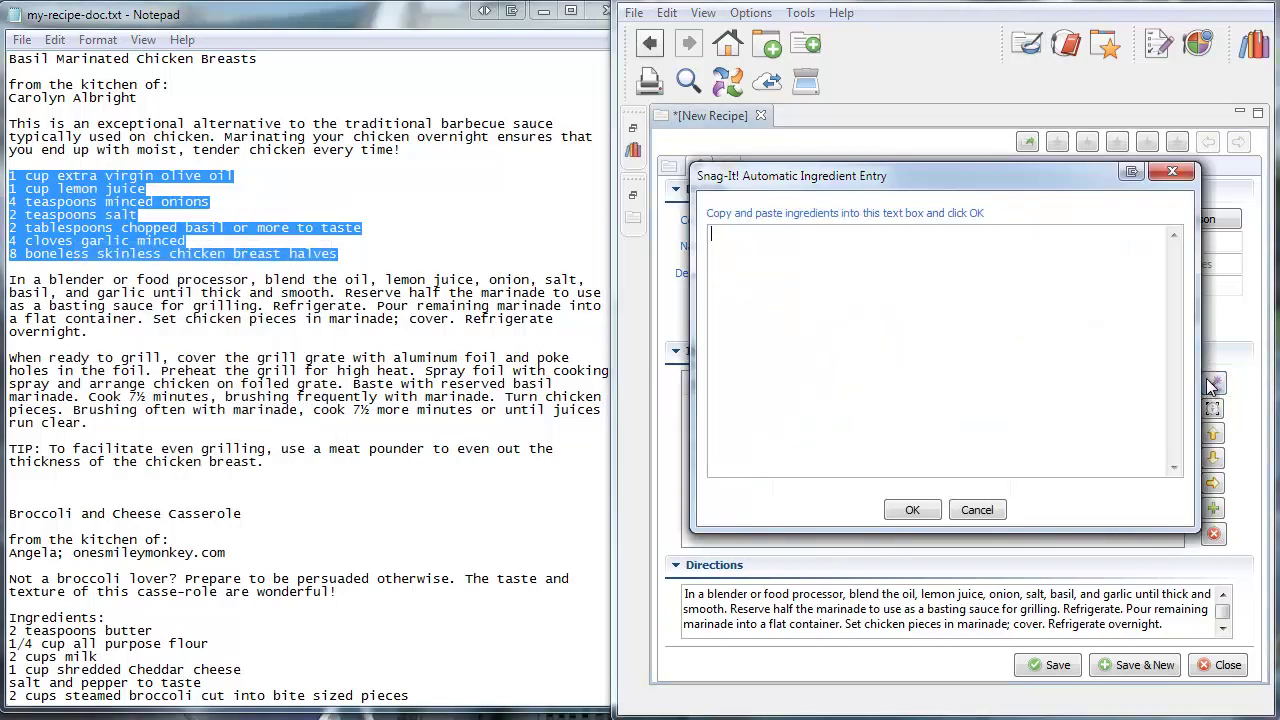
{"action": "left_click", "coordinate": [942, 284]}
{"action": "right_click", "coordinate": [942, 284]}
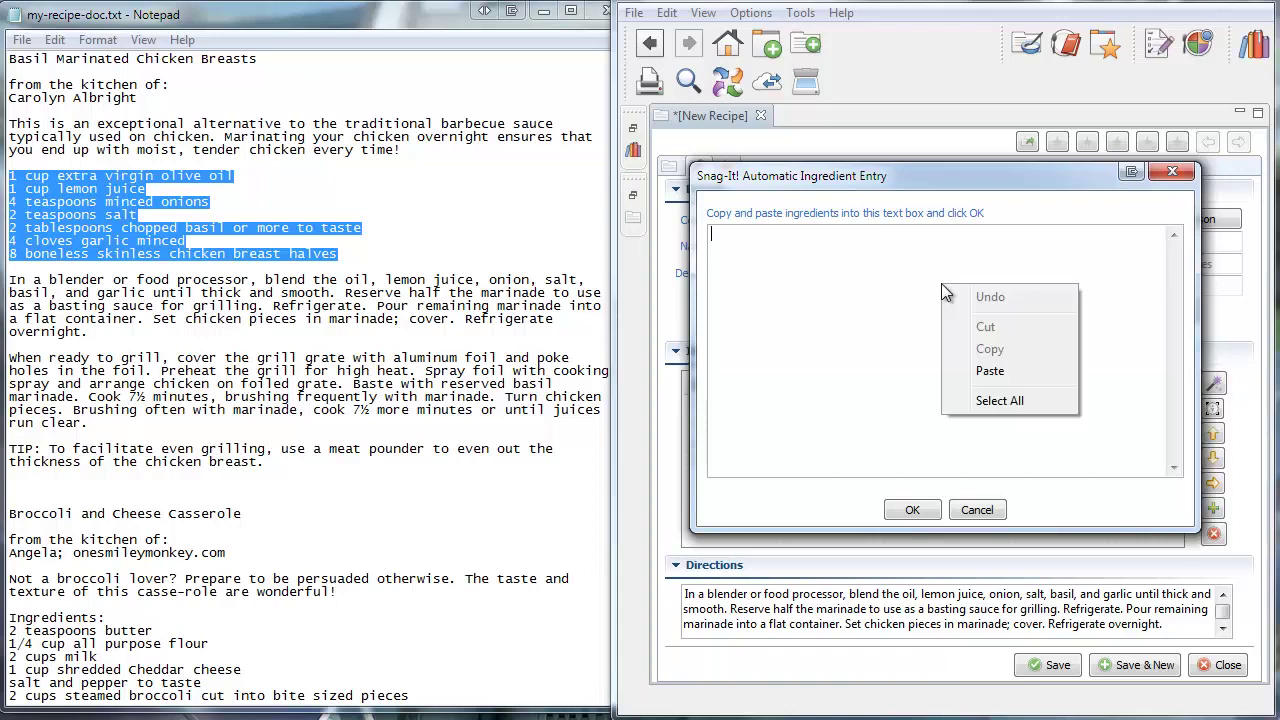
{"action": "left_click", "coordinate": [1000, 363]}
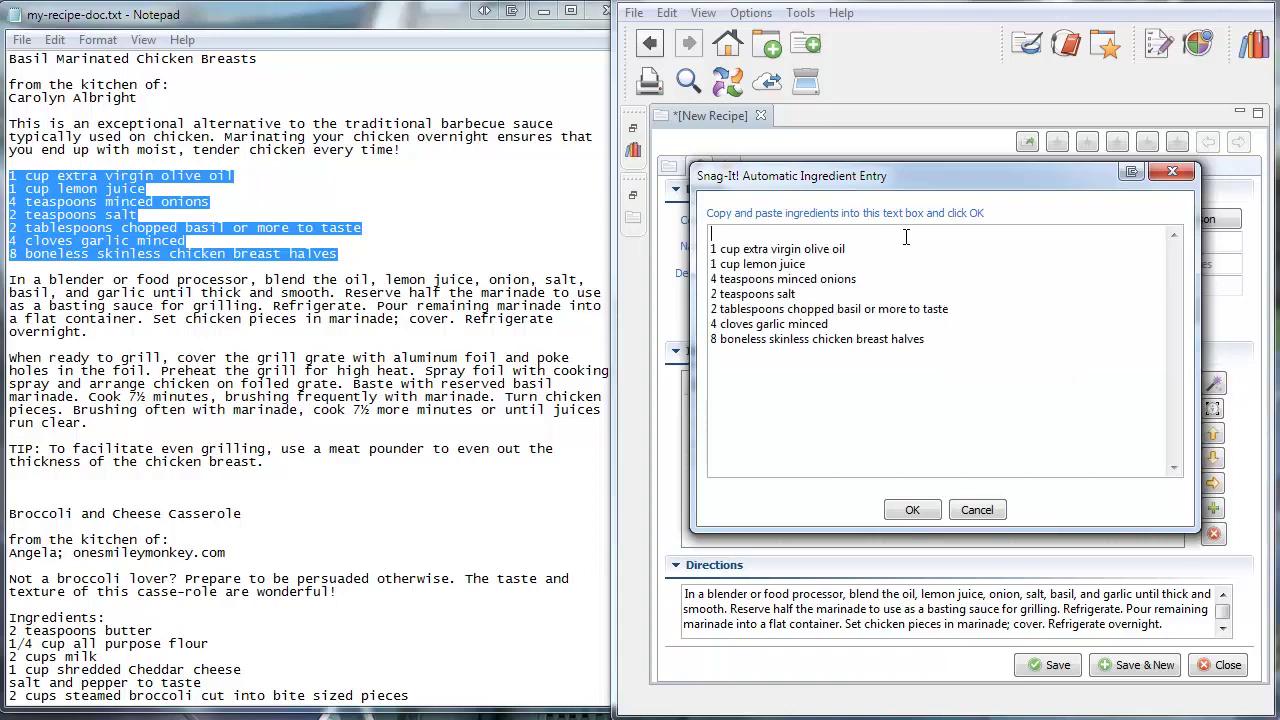
{"action": "key", "text": "Delete"}
{"action": "left_click", "coordinate": [913, 509]}
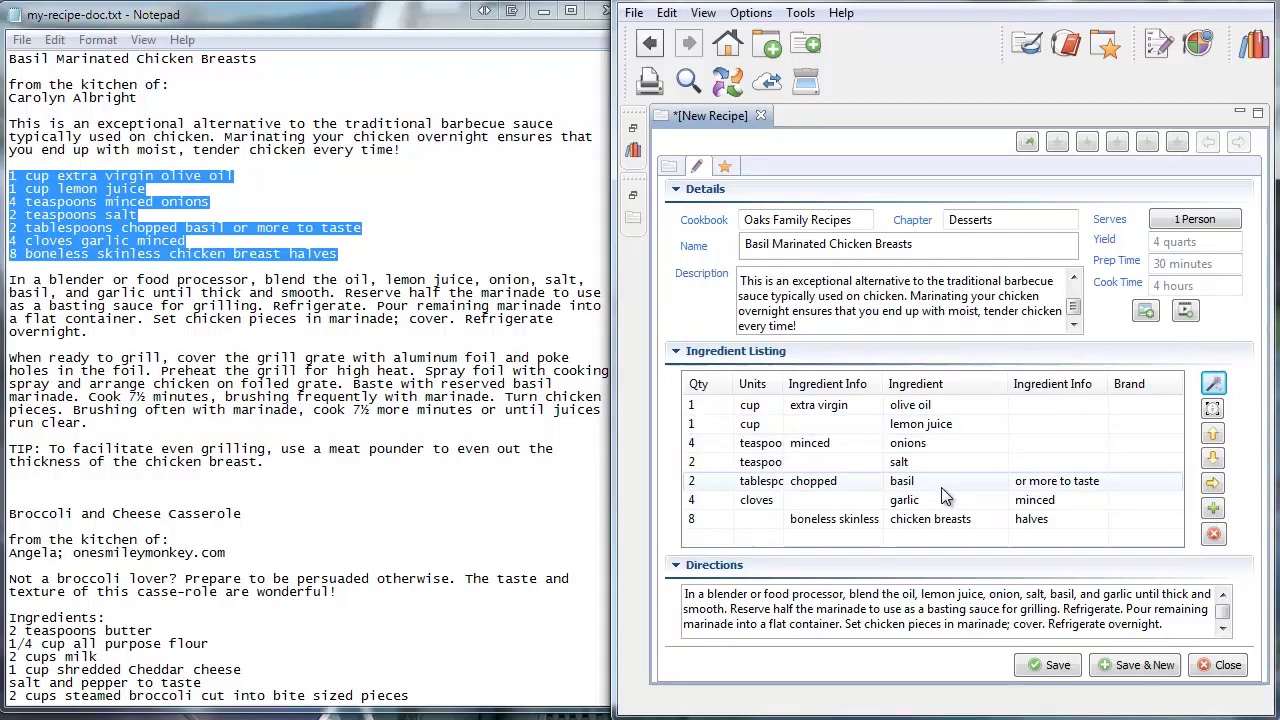
{"action": "left_click_drag", "start_coordinate": [613, 317], "coordinate": [3, 237]}
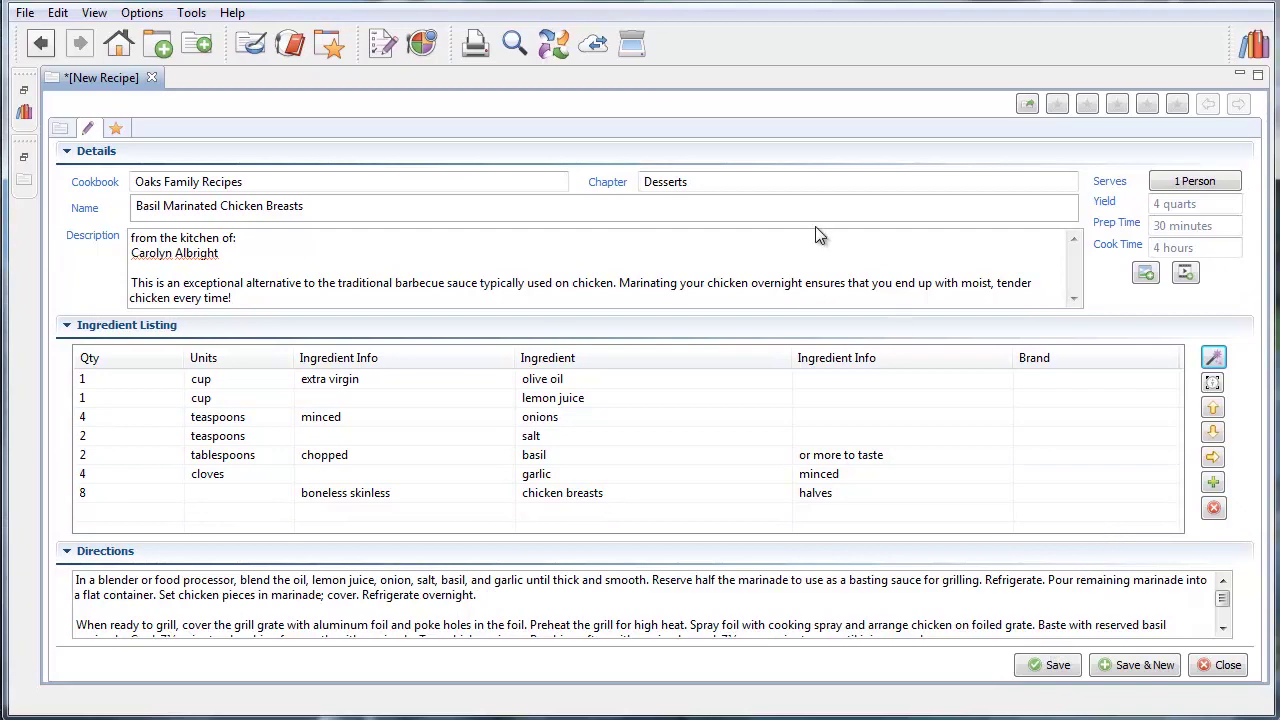
File the recipe under the Main Dishes chapter and save it
{"action": "left_click", "coordinate": [775, 173]}
{"action": "left_click", "coordinate": [766, 181]}
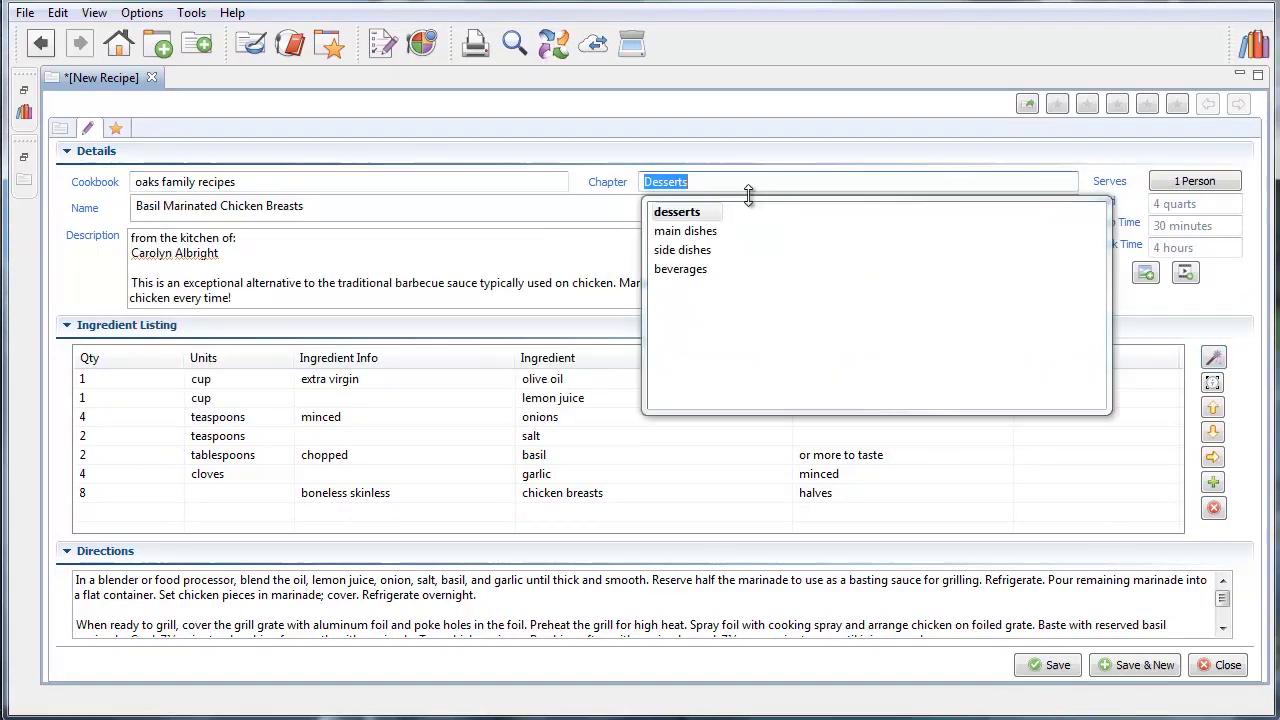
{"action": "left_click", "coordinate": [695, 231]}
{"action": "left_click", "coordinate": [1050, 665]}
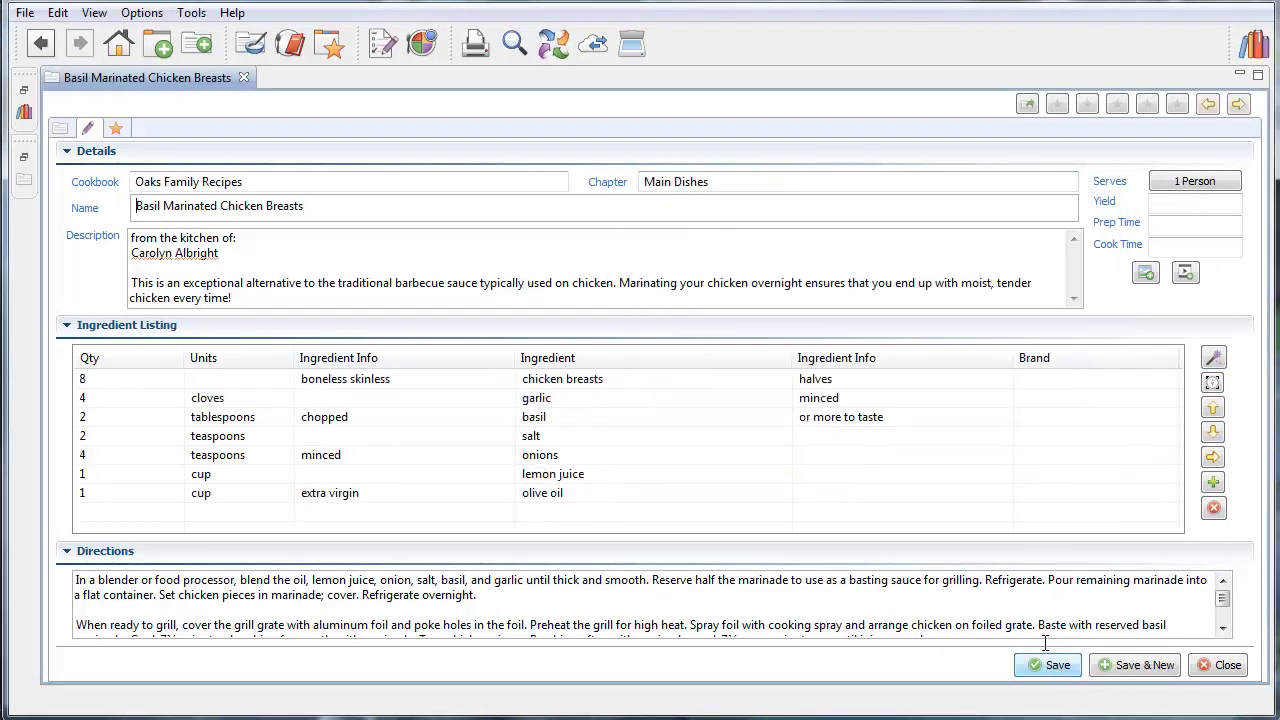
Restore the Bookshelf and Recipes panels and view Basil Marinated Chicken Breasts as a finished card
{"action": "left_click", "coordinate": [24, 111]}
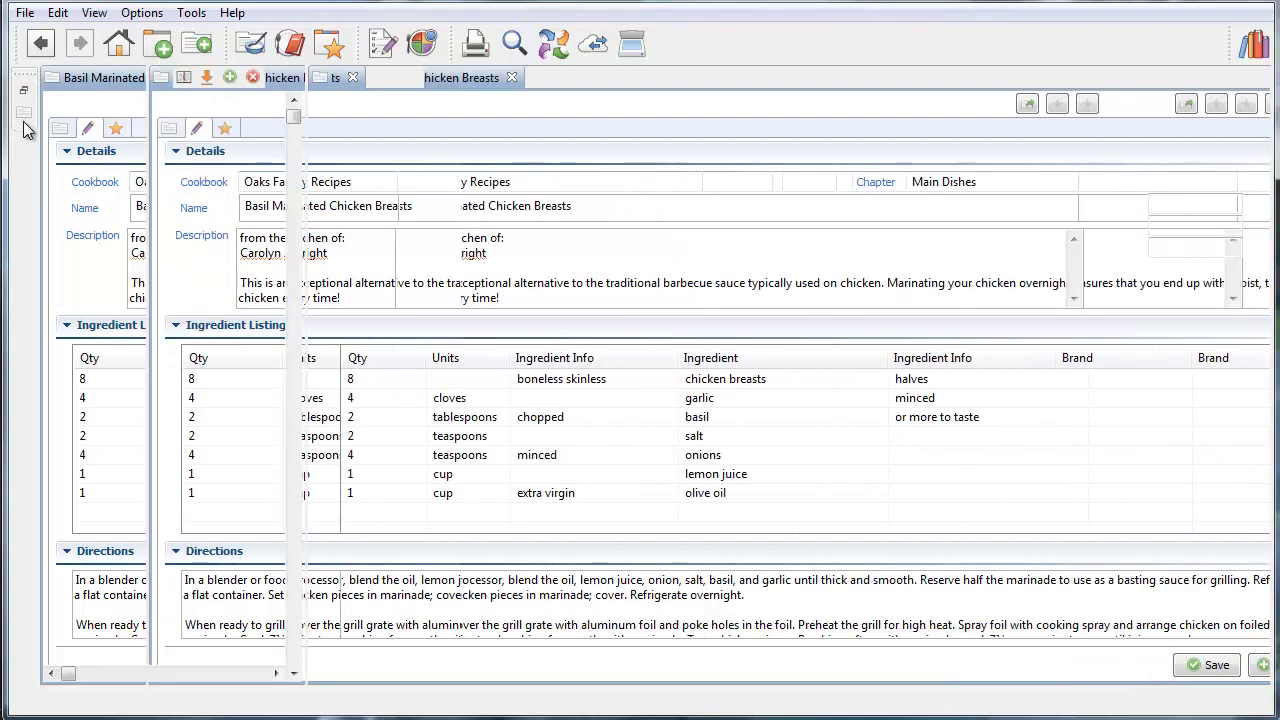
{"action": "left_click", "coordinate": [25, 118]}
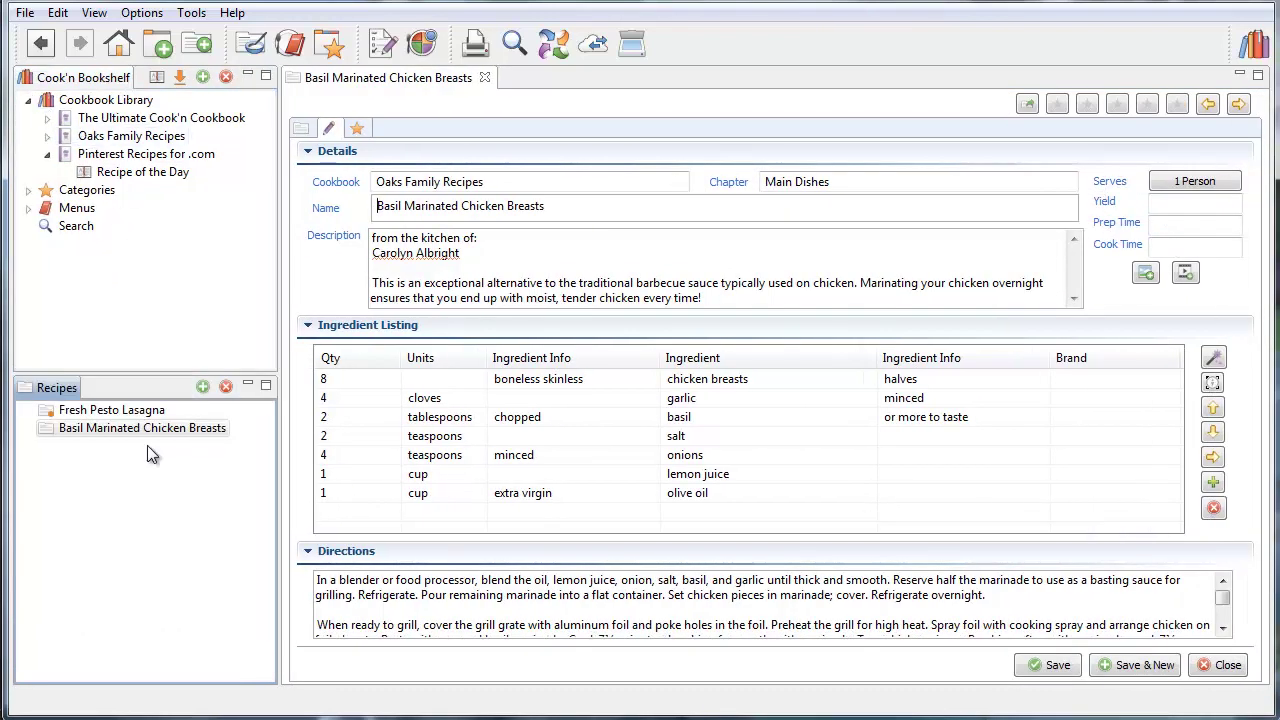
{"action": "left_click", "coordinate": [303, 129]}
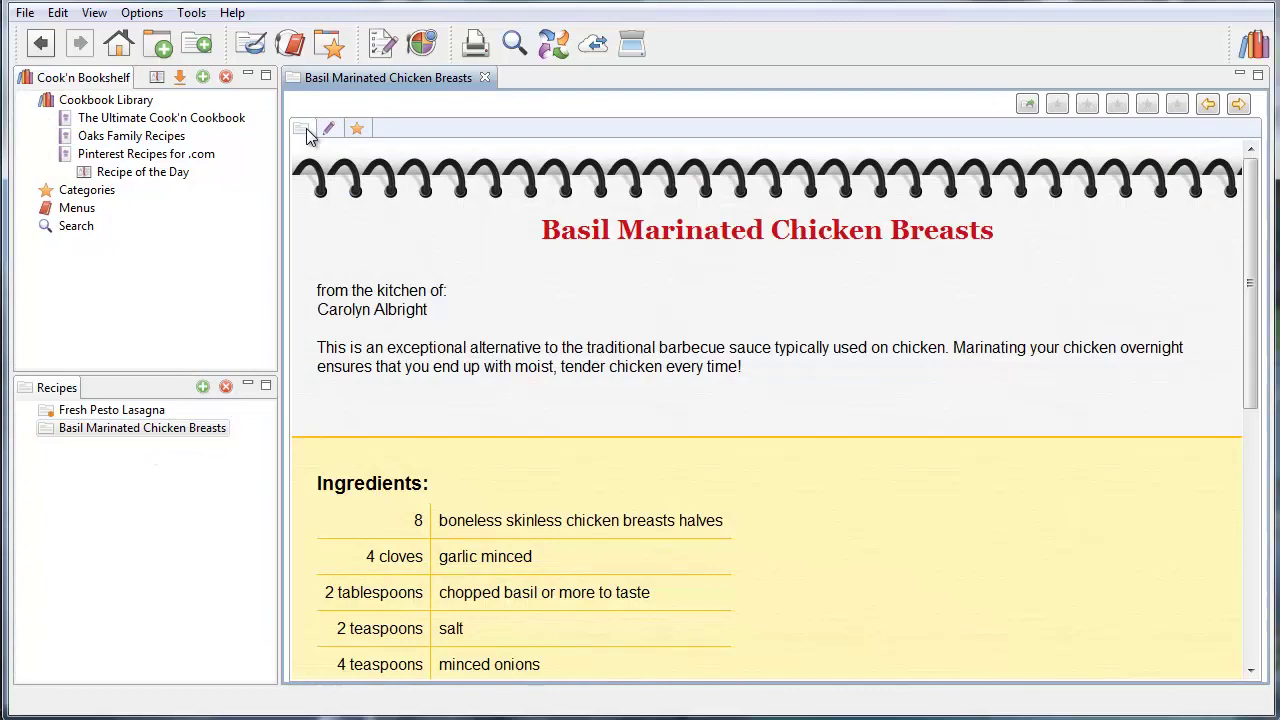
{"action": "scroll", "coordinate": [576, 284], "scroll_direction": "down", "scroll_amount": 8}
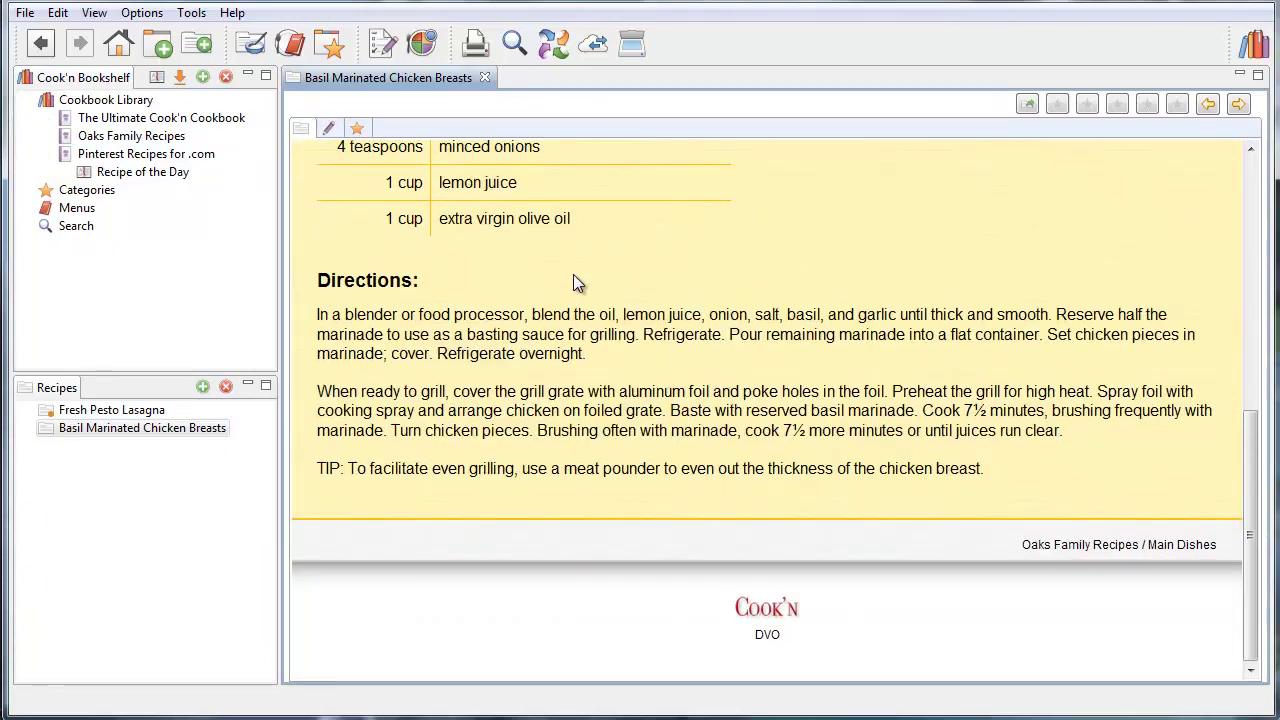
{"action": "scroll", "coordinate": [576, 284], "scroll_direction": "up", "scroll_amount": 7}
{"action": "scroll", "coordinate": [575, 284], "scroll_direction": "up", "scroll_amount": 1}
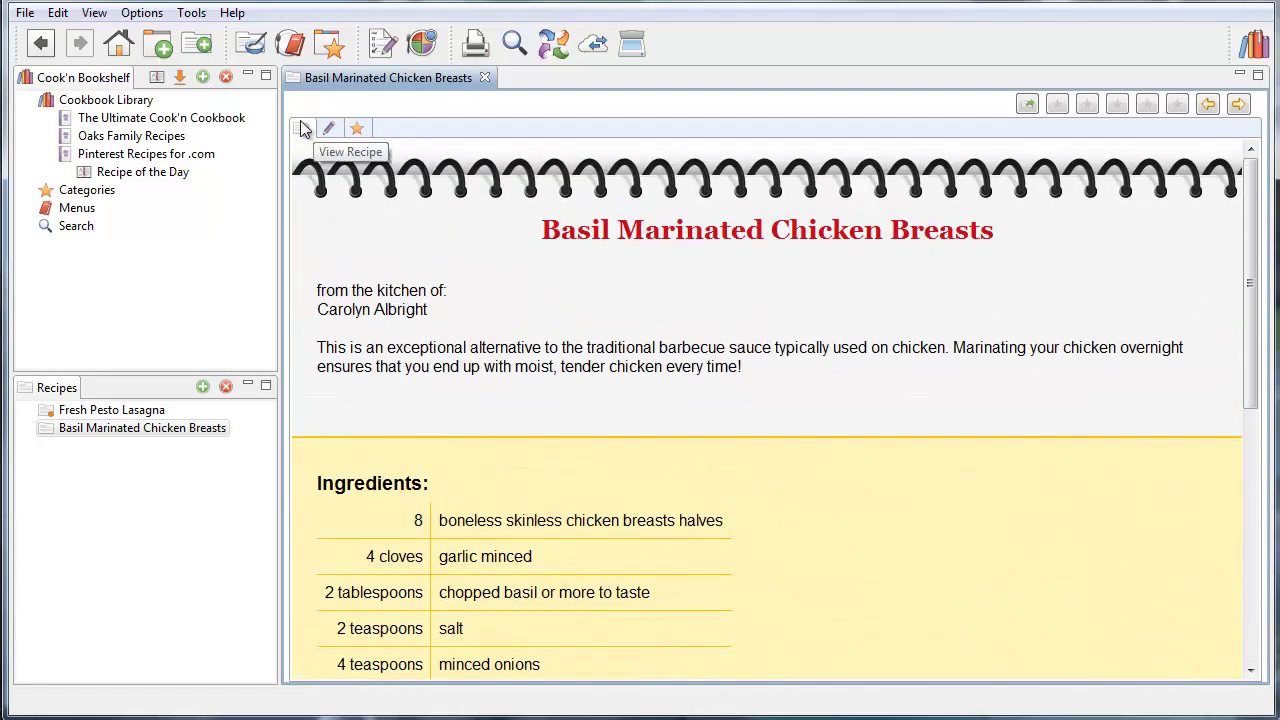
Start a new recipe and enter '3 cups flour' and '2 tablespoons butter' in the Snag-It box
{"action": "left_click", "coordinate": [197, 44]}
{"action": "left_click", "coordinate": [1212, 358]}
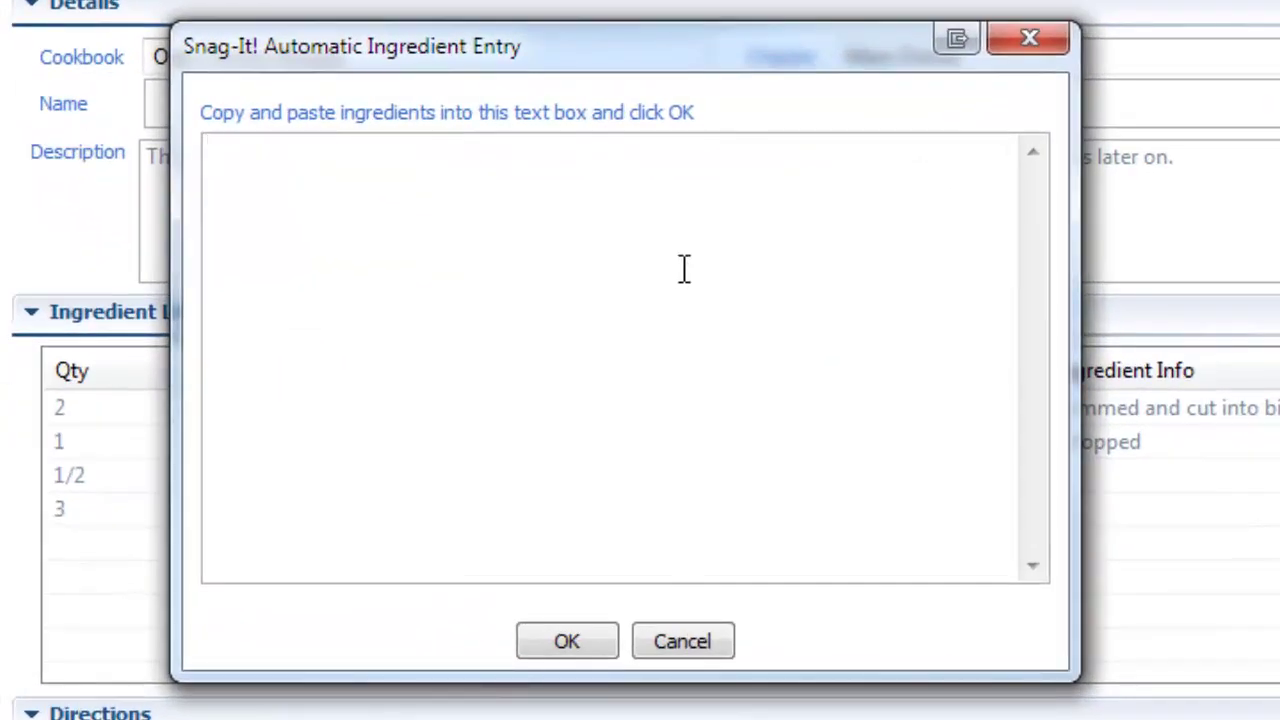
{"action": "type", "text": "3 cups flour"}
{"action": "key", "text": "Return"}
{"action": "type", "text": "2 "}
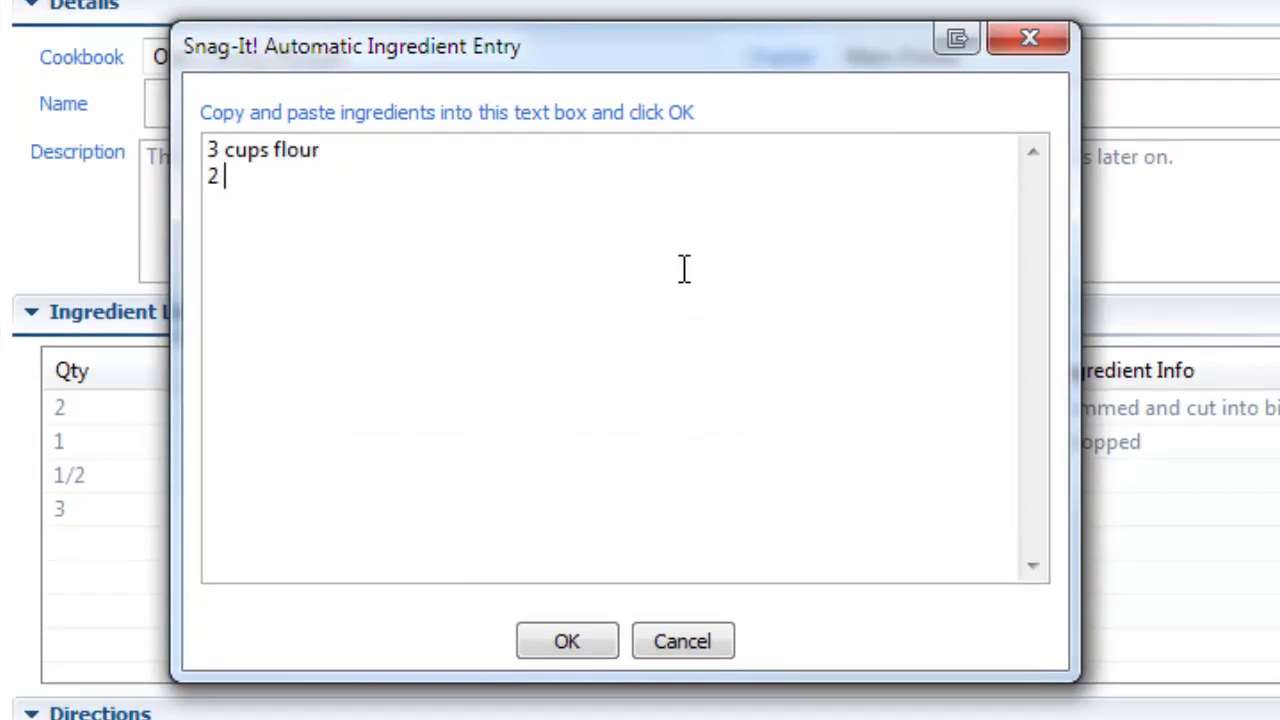
{"action": "type", "text": "taplespopo"}
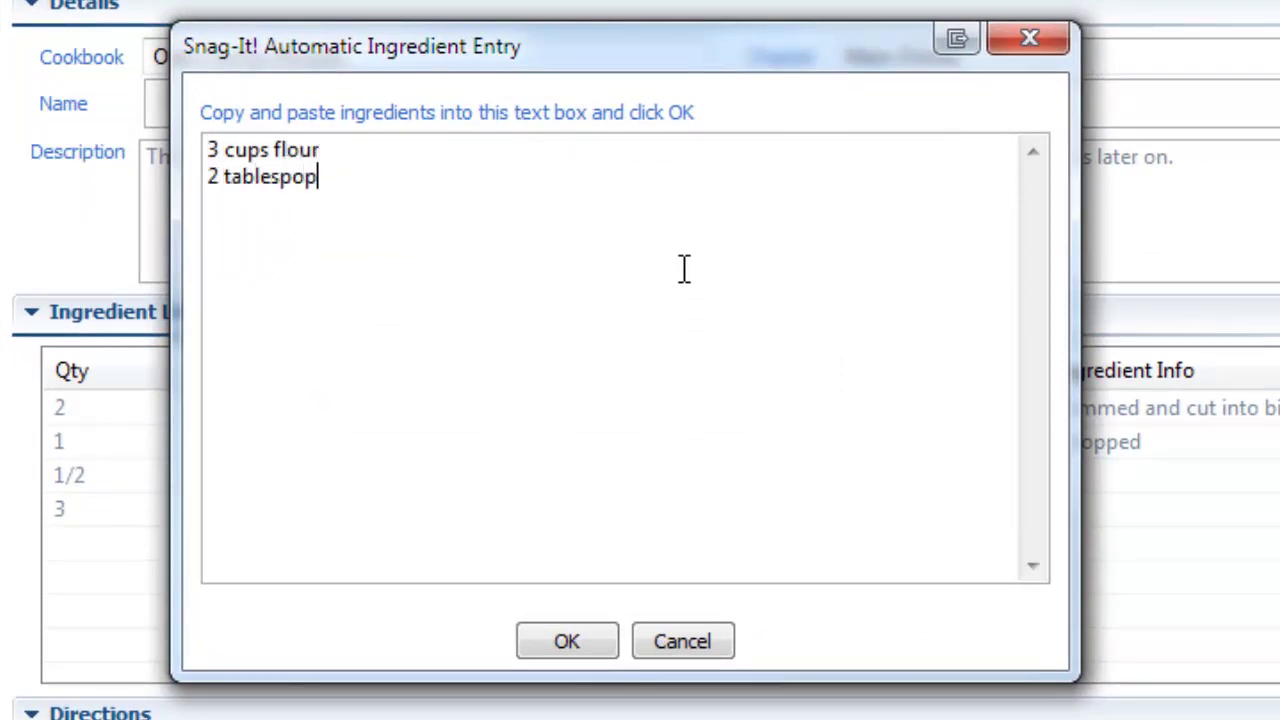
{"action": "key", "text": "BackSpace"}
{"action": "key", "text": "BackSpace"}
{"action": "type", "text": "ons butter"}
Parse the two lines into ingredient rows, then open Fresh Pesto Lasagna without saving the test recipe
{"action": "left_click", "coordinate": [594, 643]}
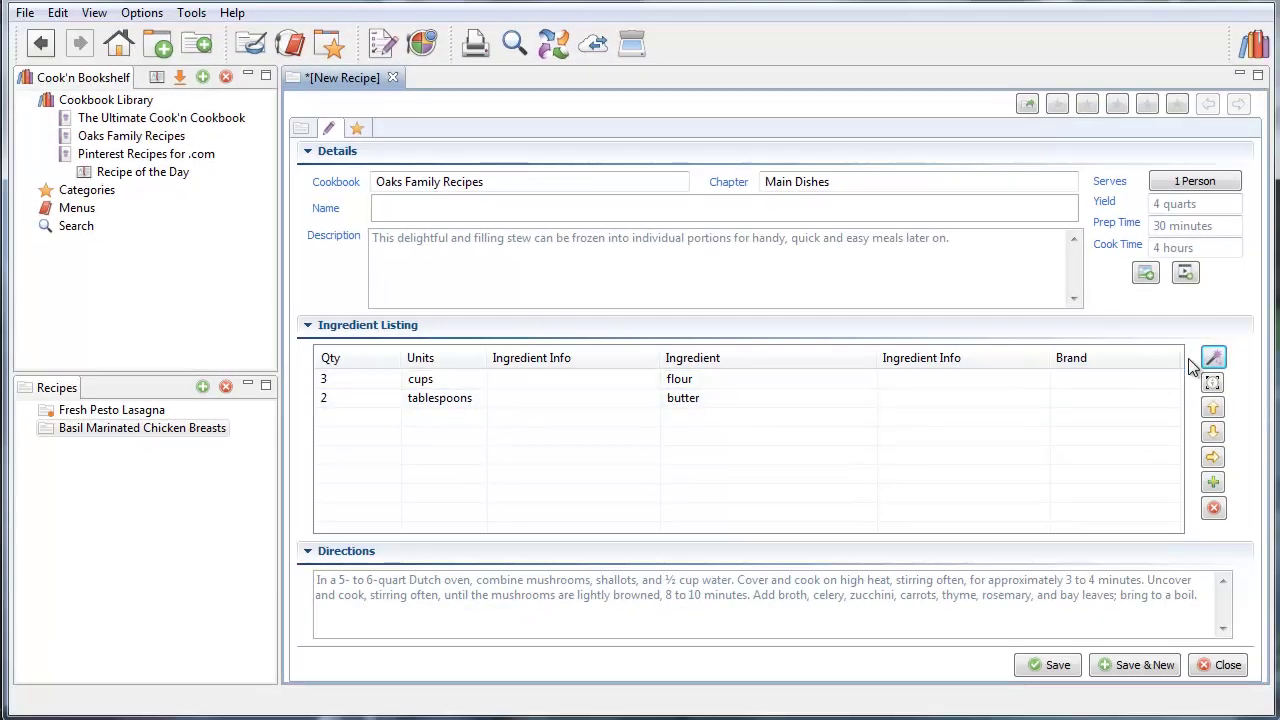
{"action": "left_click", "coordinate": [190, 410]}
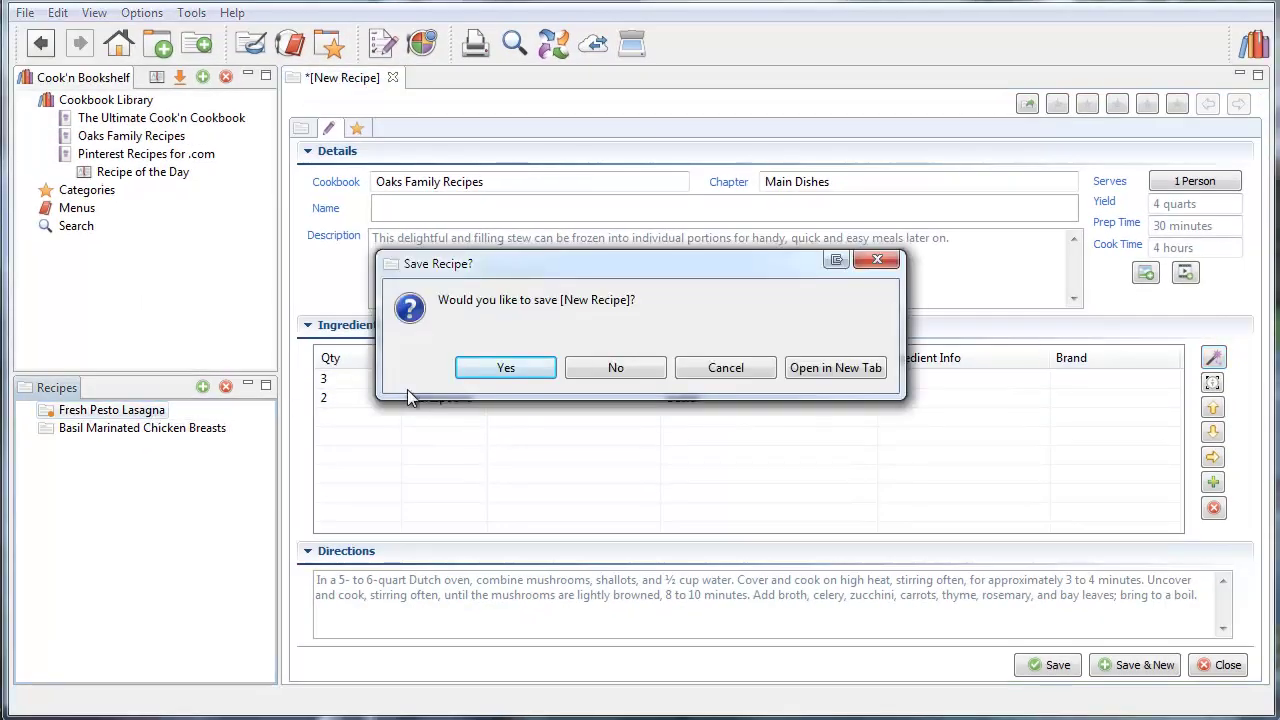
{"action": "left_click", "coordinate": [596, 369]}
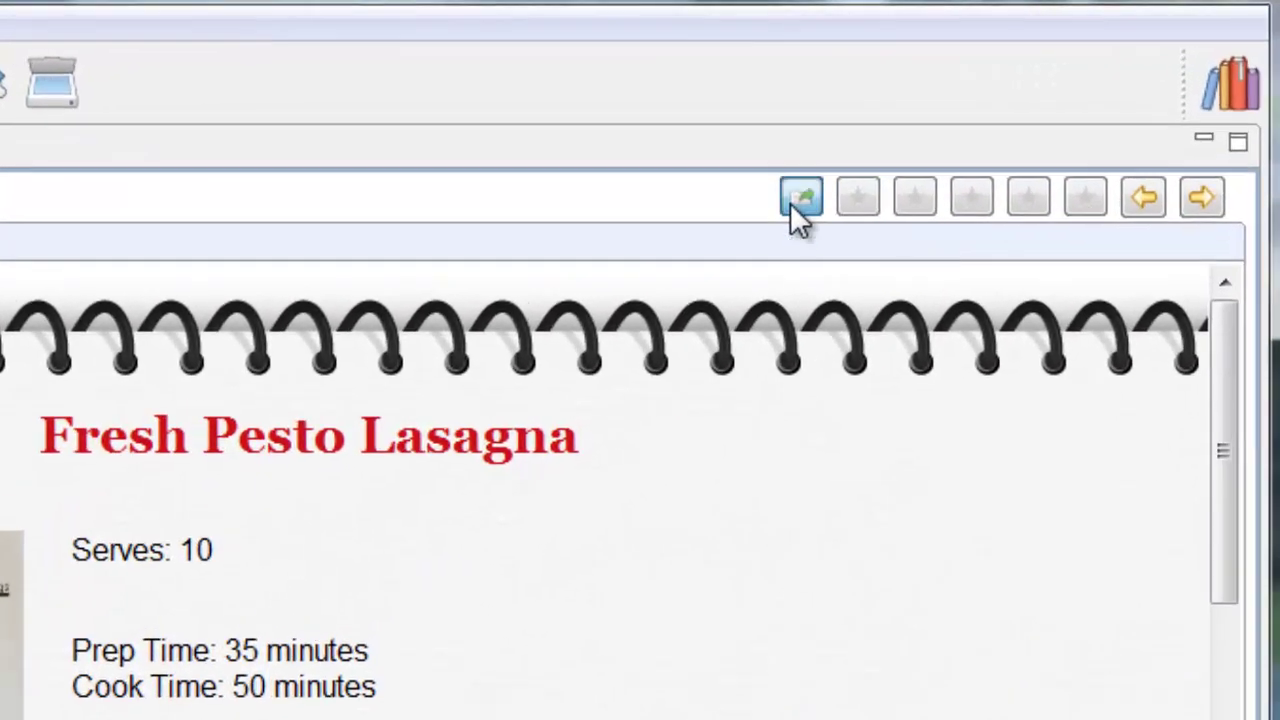
Open the Share Recipe menu for Fresh Pesto Lasagna
{"action": "left_click", "coordinate": [790, 203]}
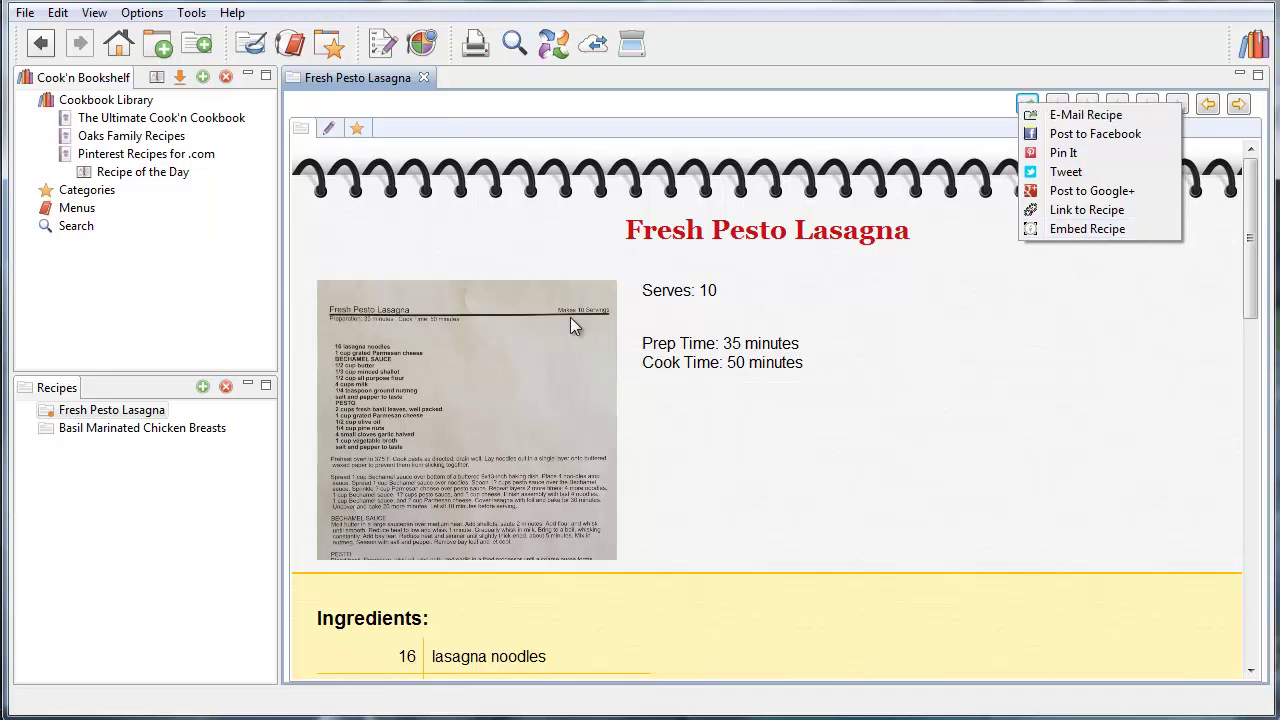
Apply the Autumn Sun theme to Basil Marinated Chicken Breasts and open its print preview
{"action": "left_click", "coordinate": [97, 430]}
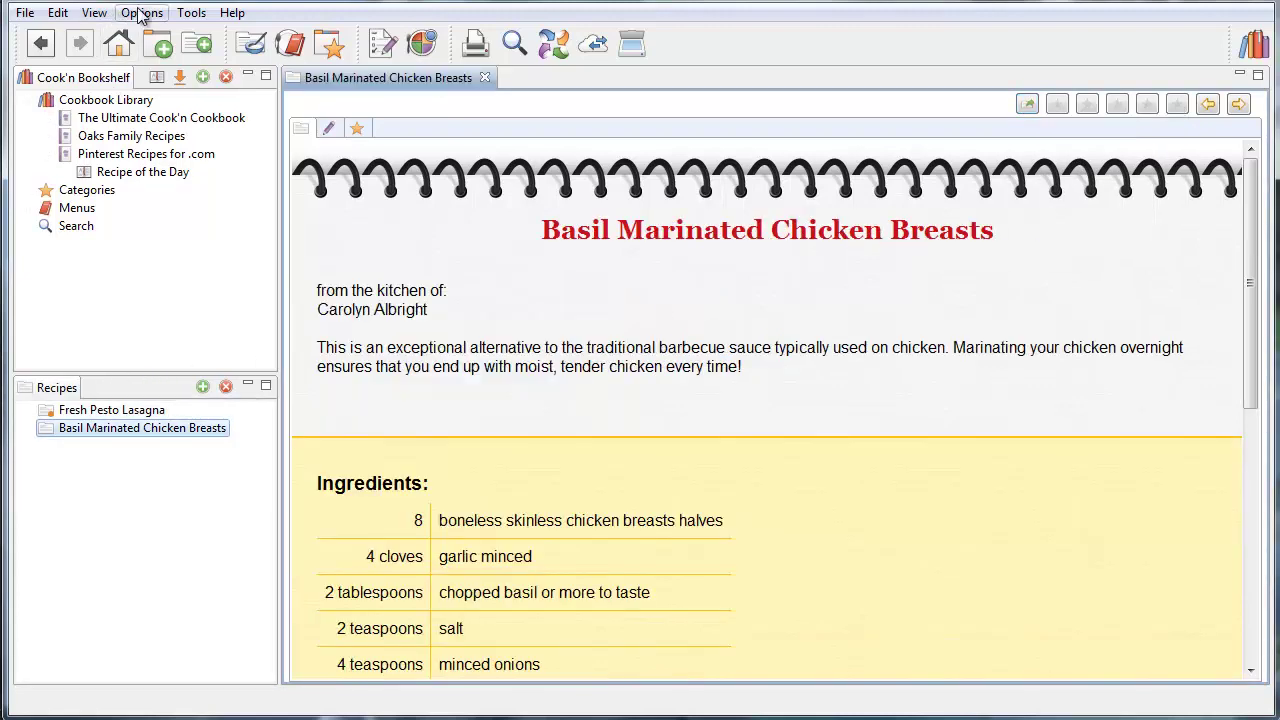
{"action": "left_click", "coordinate": [140, 13]}
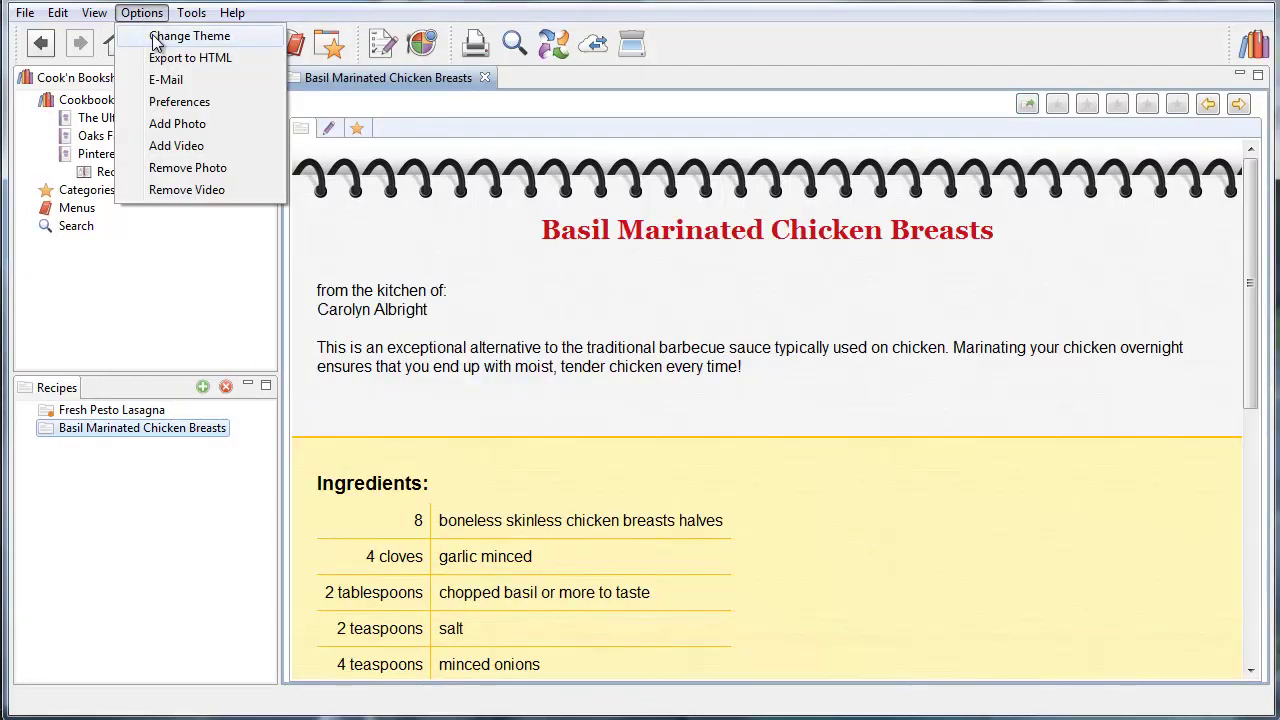
{"action": "left_click", "coordinate": [160, 37]}
{"action": "double_click", "coordinate": [350, 106]}
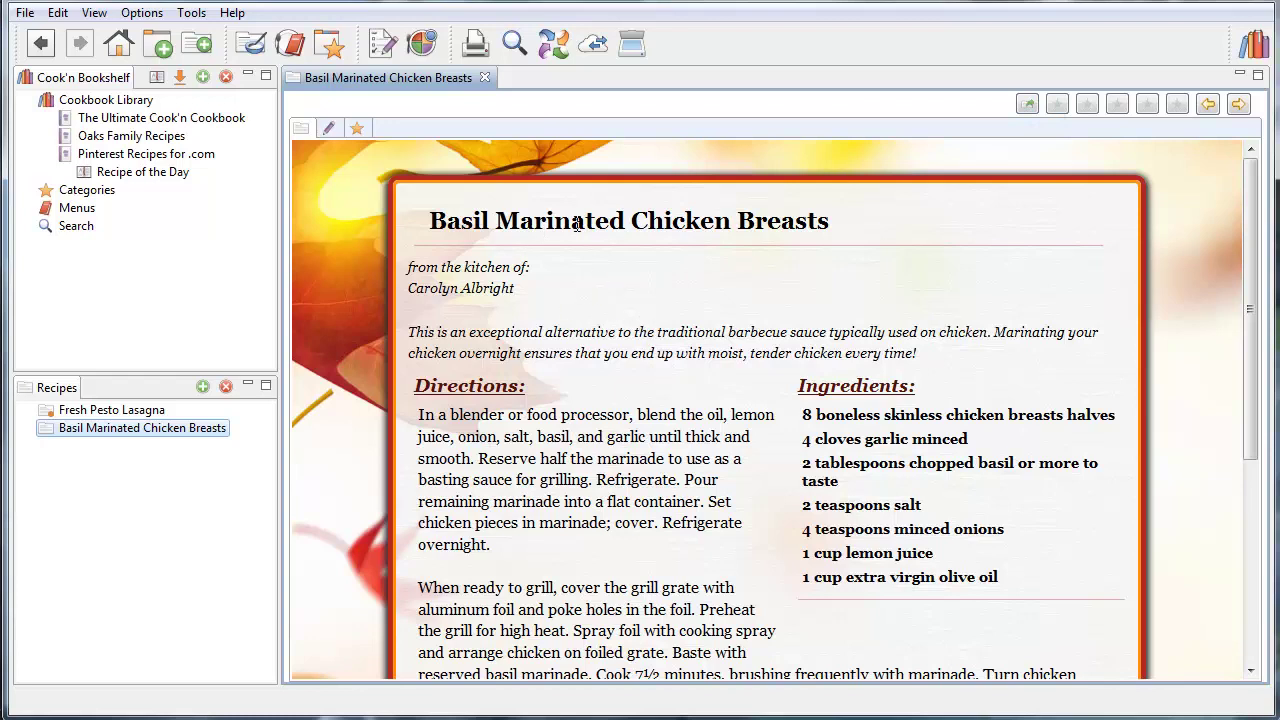
{"action": "left_click", "coordinate": [476, 44]}
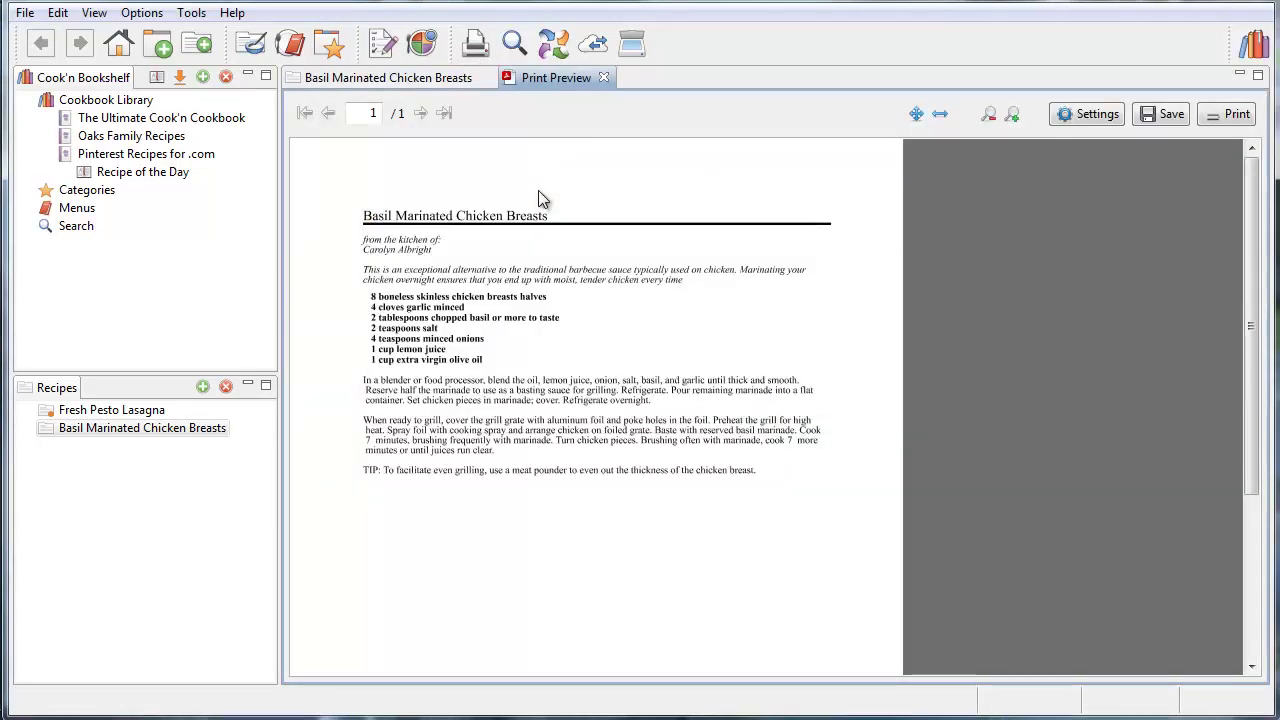
Set the print Paper Format to 4x6 Card with 'Print recipe with theme' checked
{"action": "left_click", "coordinate": [1100, 122]}
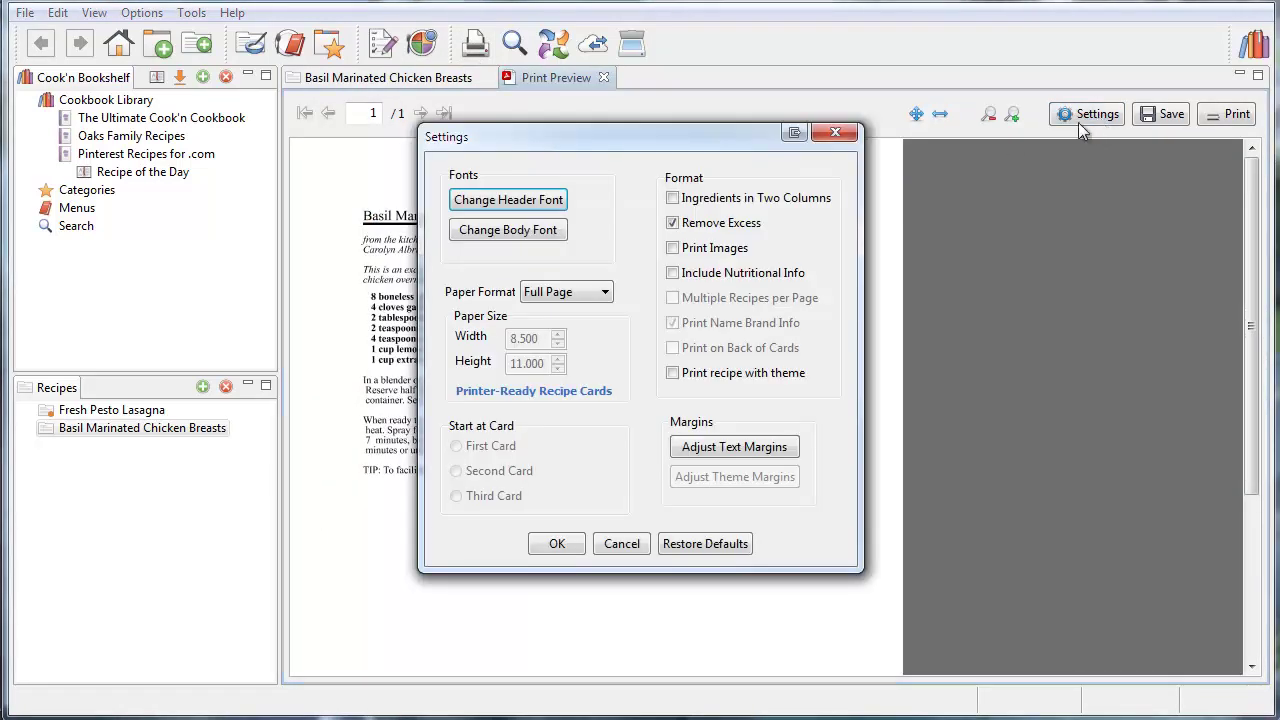
{"action": "left_click", "coordinate": [603, 291]}
{"action": "left_click", "coordinate": [566, 327]}
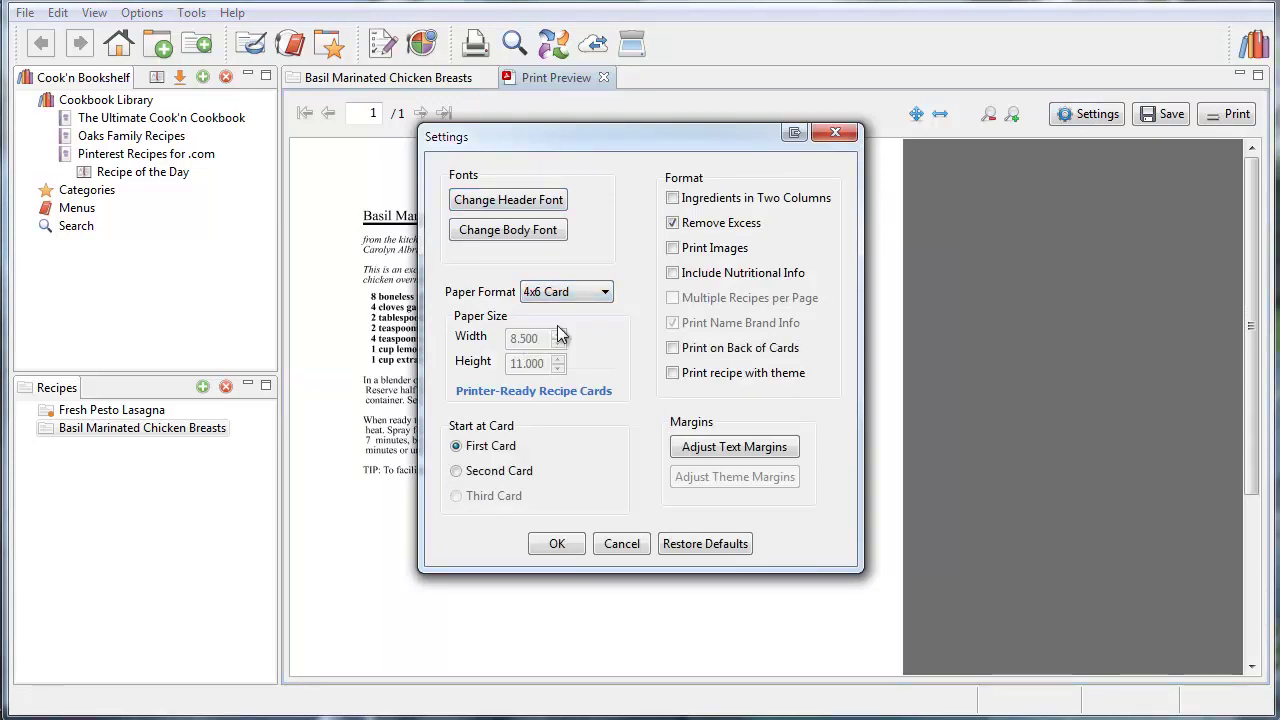
{"action": "left_click", "coordinate": [672, 374]}
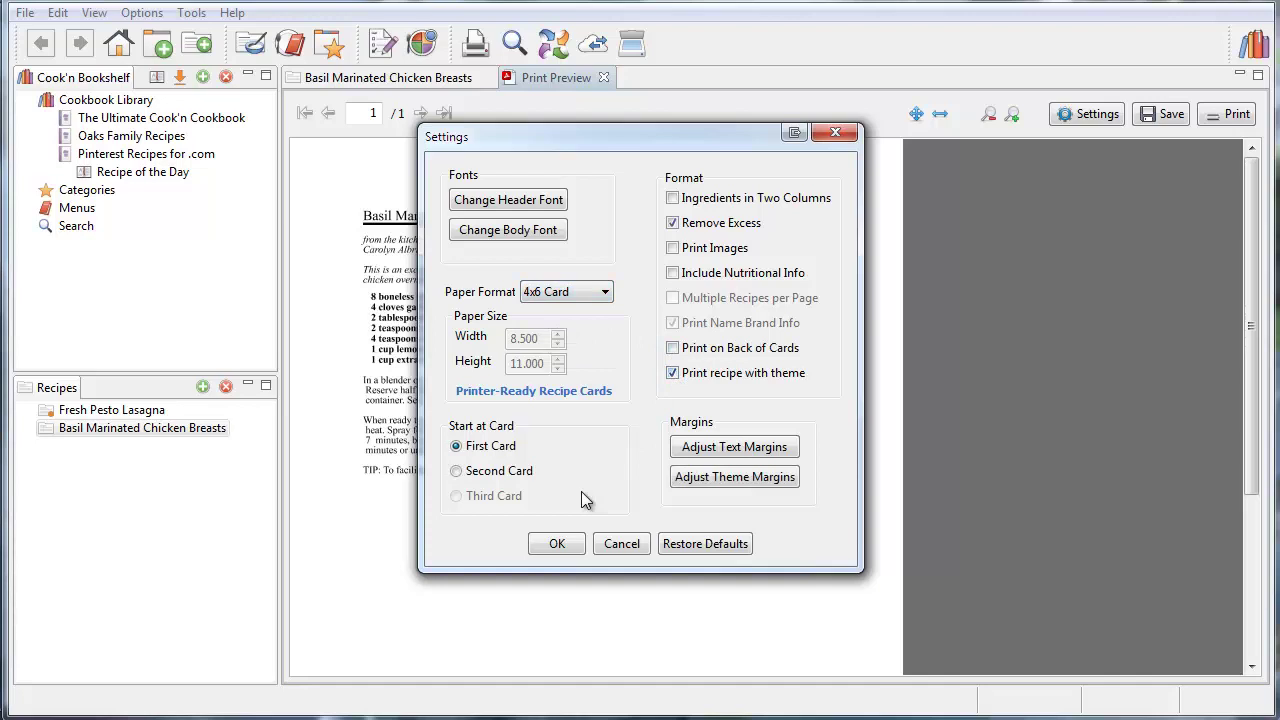
{"action": "left_click", "coordinate": [557, 544]}
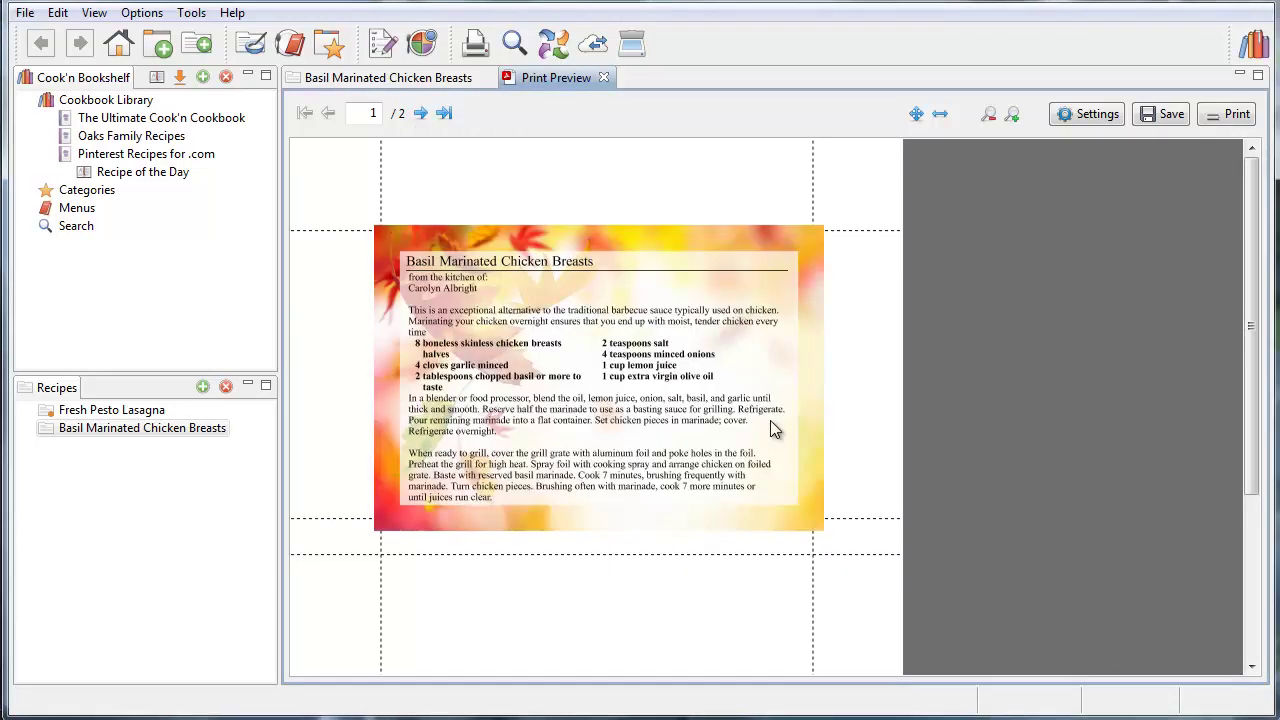
Close the print preview and generate a priced shopping list for the recipe
{"action": "left_click", "coordinate": [604, 78]}
{"action": "left_click", "coordinate": [383, 43]}
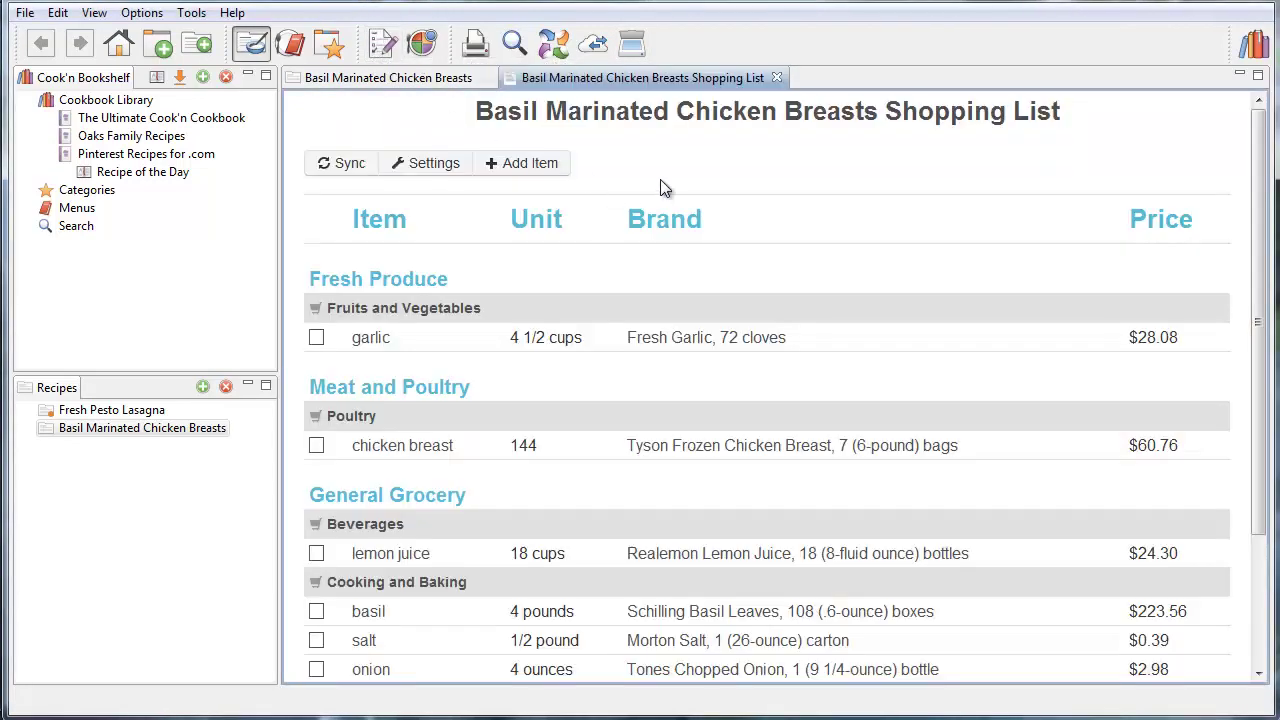
{"action": "scroll", "coordinate": [717, 163], "scroll_direction": "down", "scroll_amount": 3}
{"action": "scroll", "coordinate": [717, 163], "scroll_direction": "up", "scroll_amount": 3}
Show the nutrition details for Basil Marinated Chicken Breasts, totalling 2373 calories
{"action": "left_click", "coordinate": [423, 77]}
{"action": "left_click", "coordinate": [421, 44]}
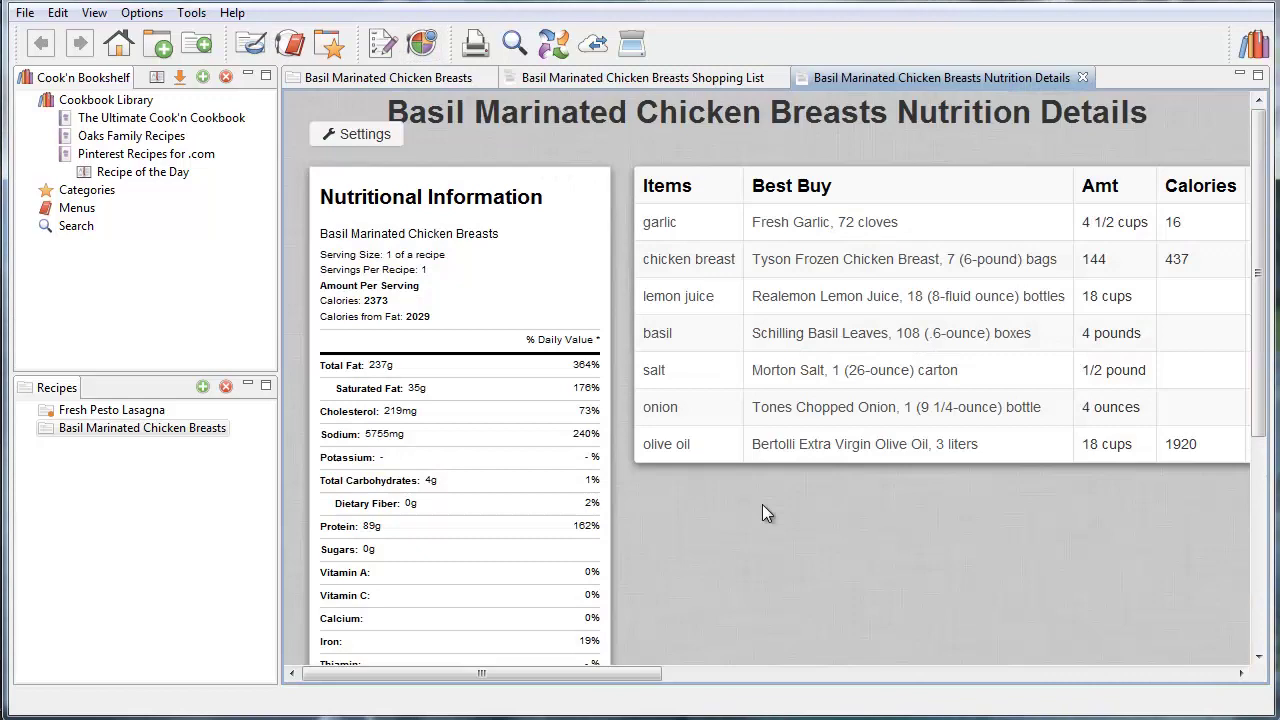
{"action": "scroll", "coordinate": [762, 504], "scroll_direction": "down", "scroll_amount": 1}
{"action": "scroll", "coordinate": [762, 504], "scroll_direction": "up", "scroll_amount": 1}
Open Menu Planning, maximize it, and browse Menu #1's Monday–Friday breakfast, lunch and dinner recipes
{"action": "left_click", "coordinate": [293, 44]}
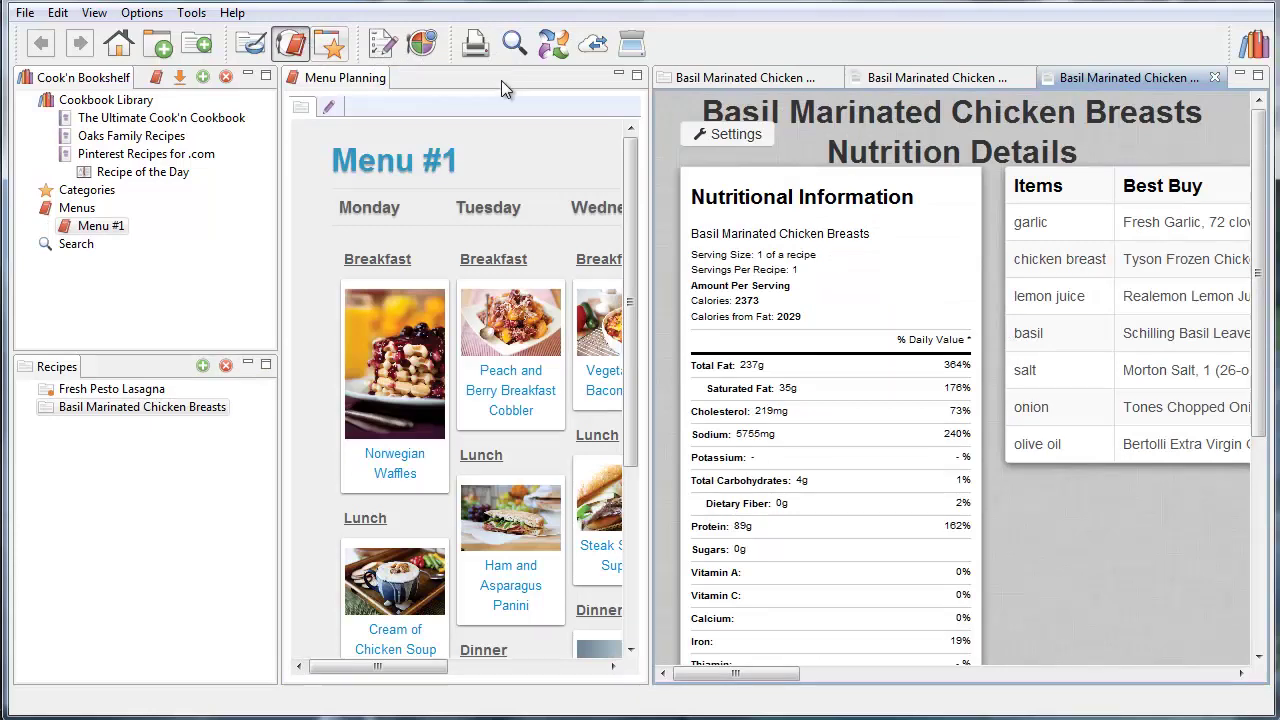
{"action": "left_click", "coordinate": [637, 75]}
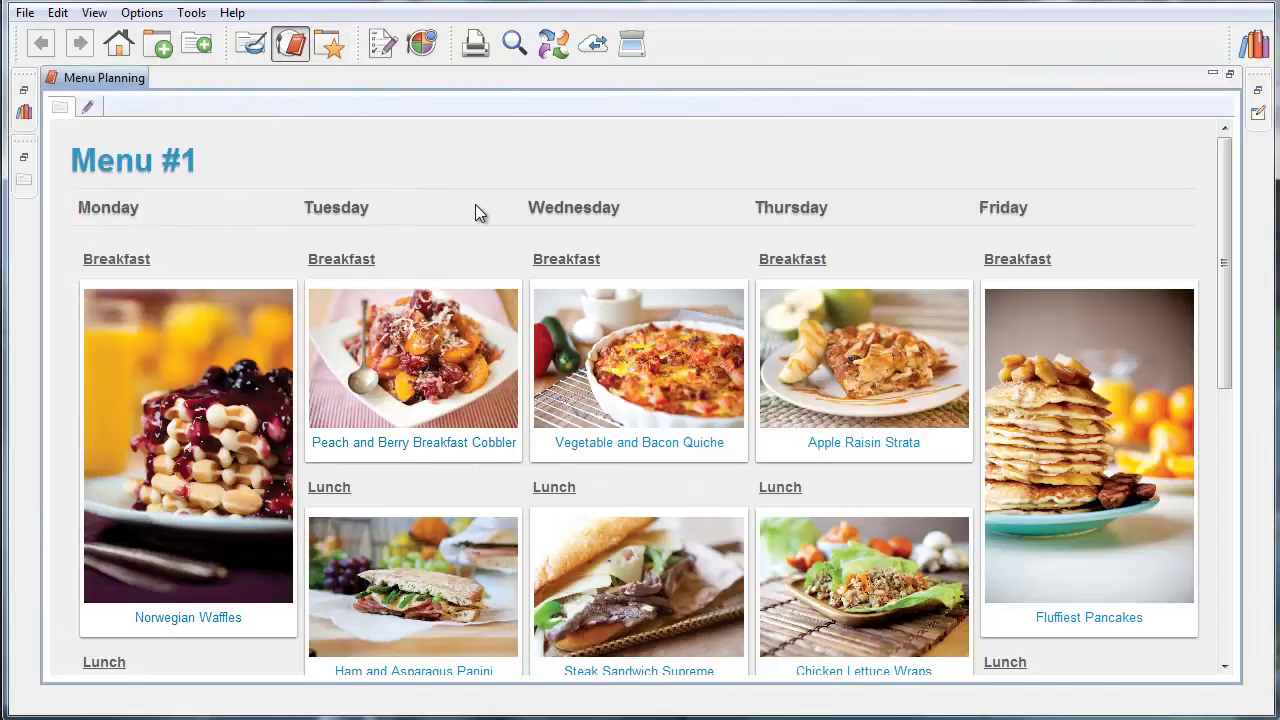
{"action": "scroll", "coordinate": [488, 160], "scroll_direction": "down", "scroll_amount": 5}
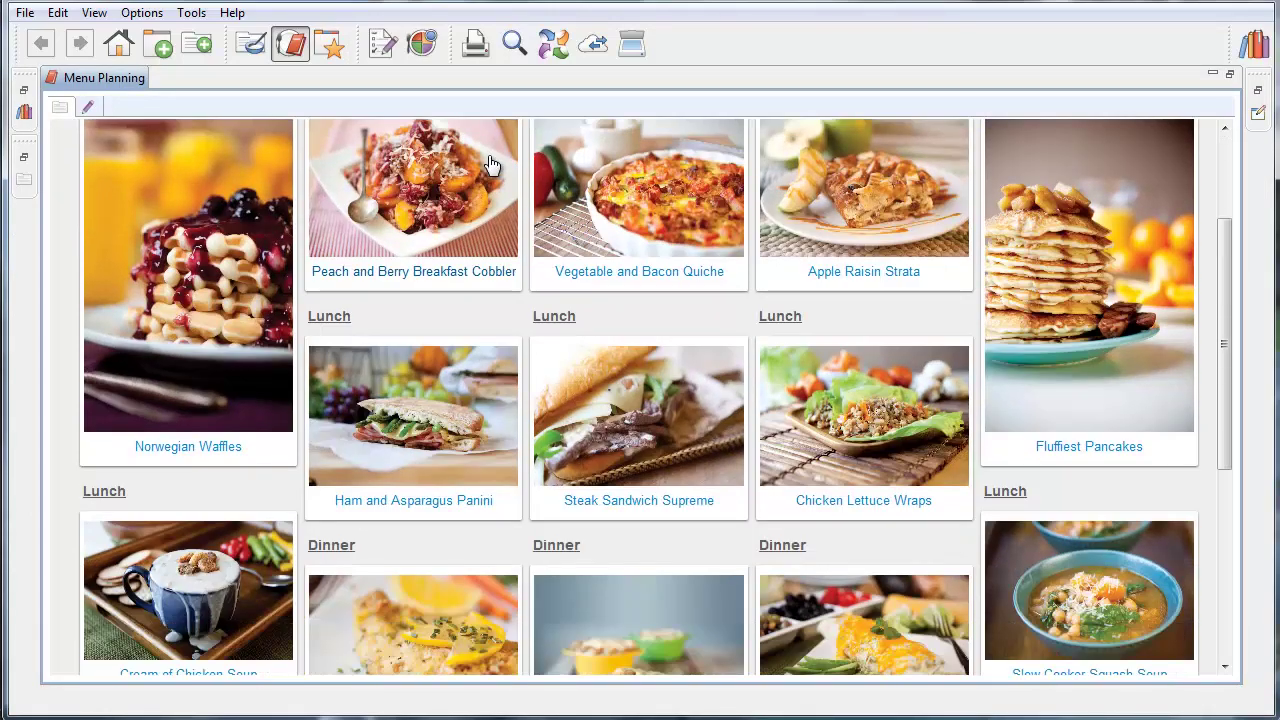
{"action": "scroll", "coordinate": [488, 163], "scroll_direction": "down", "scroll_amount": 2}
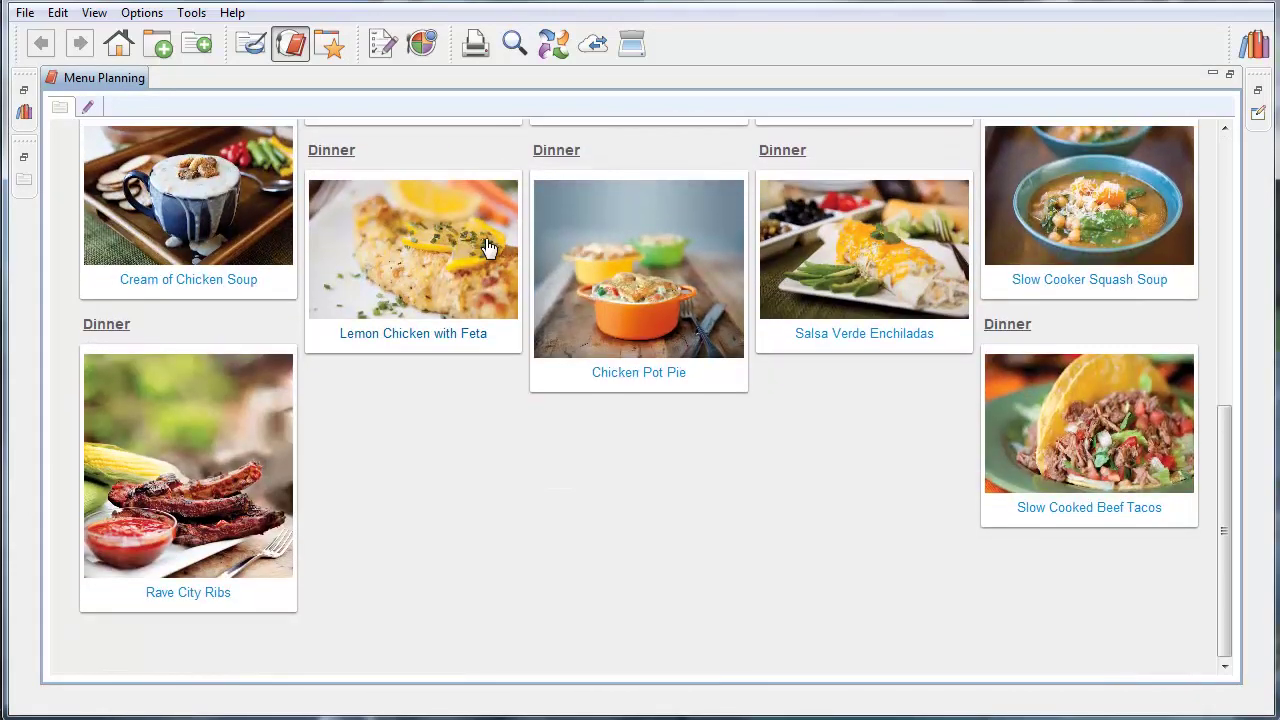
{"action": "scroll", "coordinate": [486, 249], "scroll_direction": "up", "scroll_amount": 5}
{"action": "scroll", "coordinate": [488, 248], "scroll_direction": "up", "scroll_amount": 2}
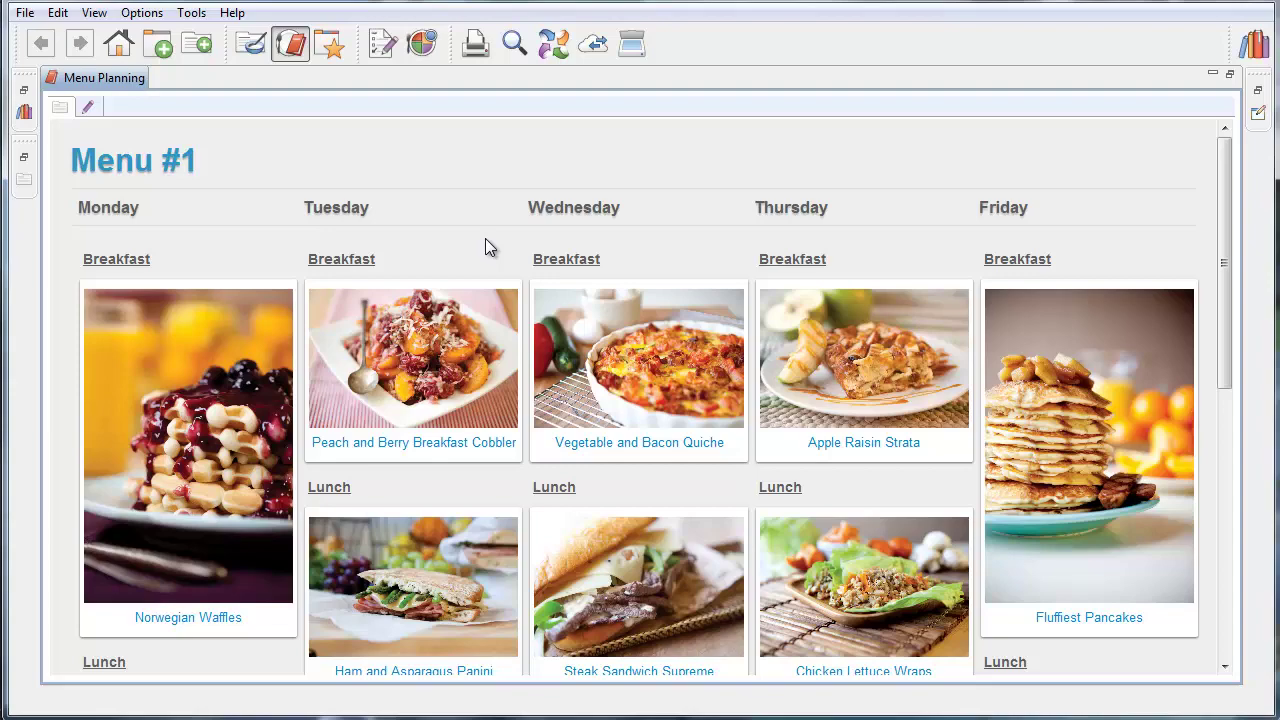
{"action": "scroll", "coordinate": [488, 248], "scroll_direction": "down", "scroll_amount": 4}
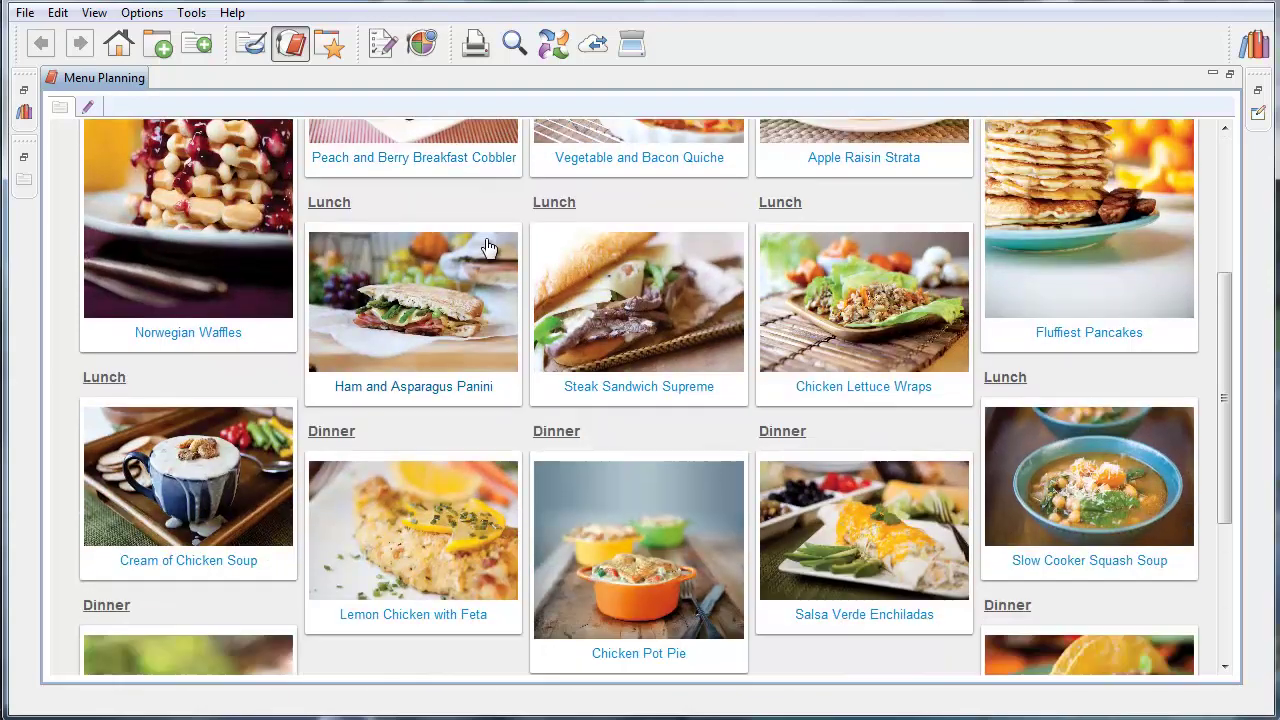
{"action": "scroll", "coordinate": [488, 248], "scroll_direction": "down", "scroll_amount": 1}
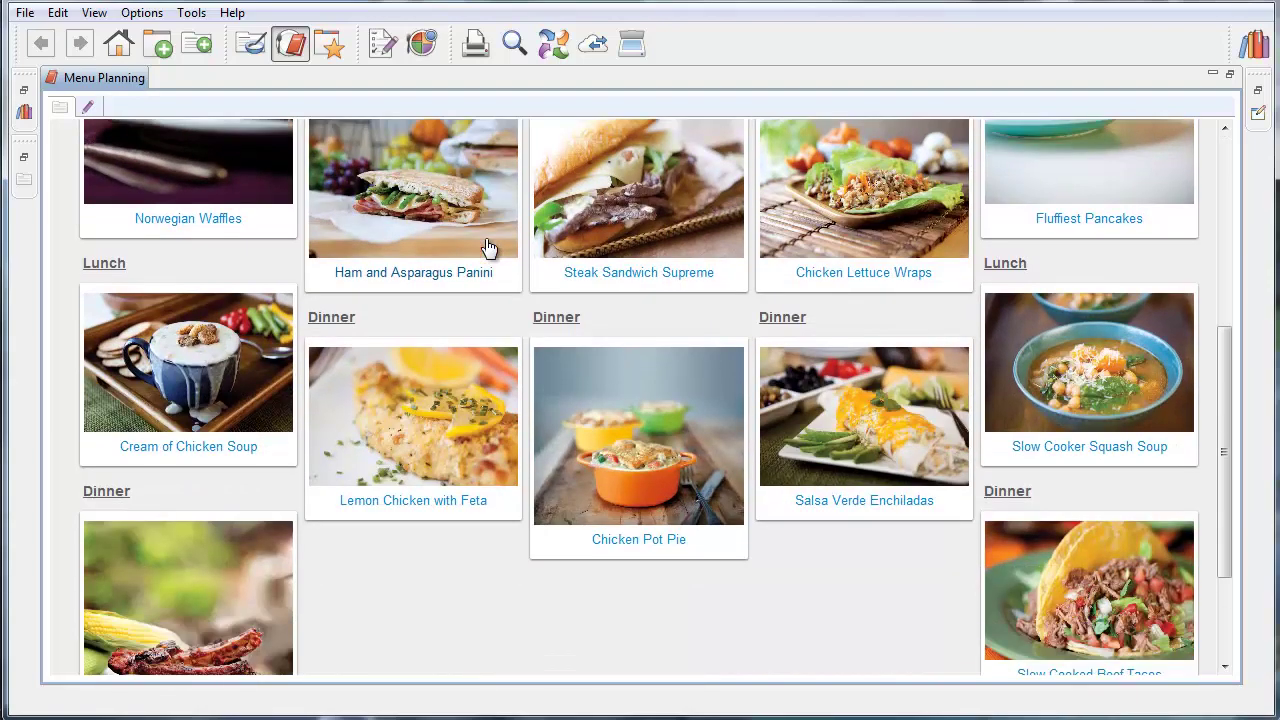
{"action": "scroll", "coordinate": [488, 248], "scroll_direction": "up", "scroll_amount": 5}
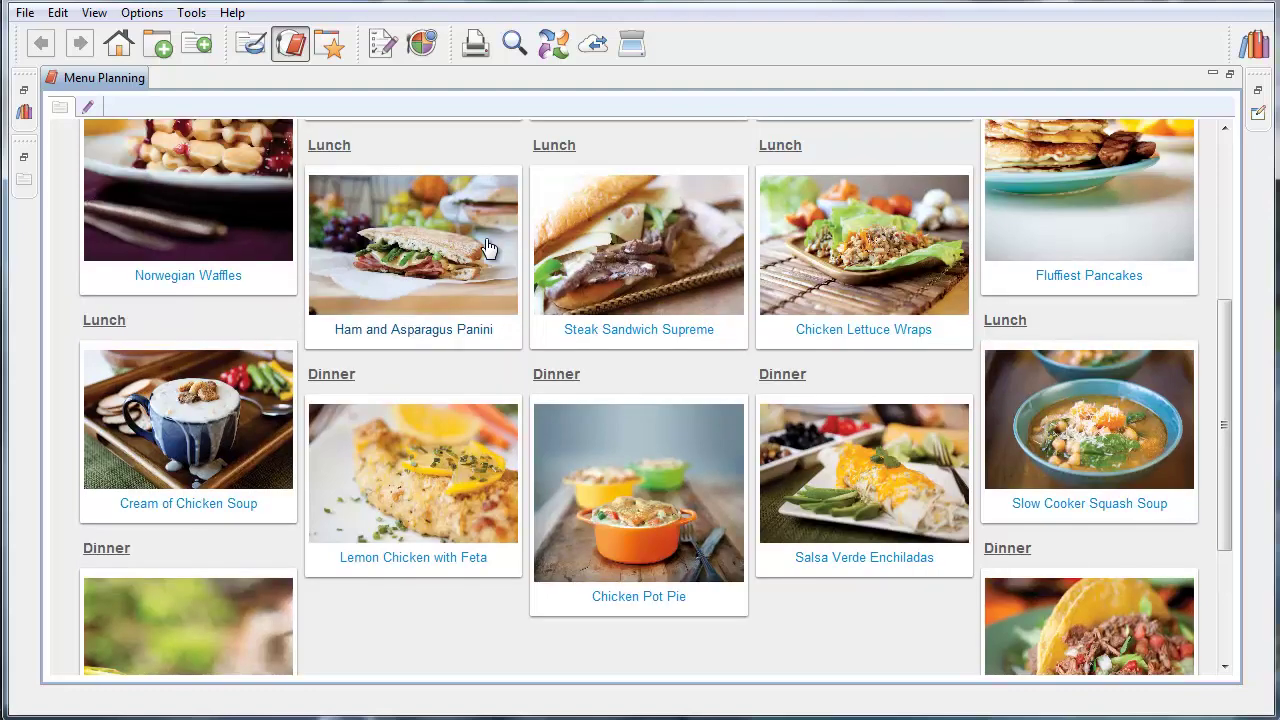